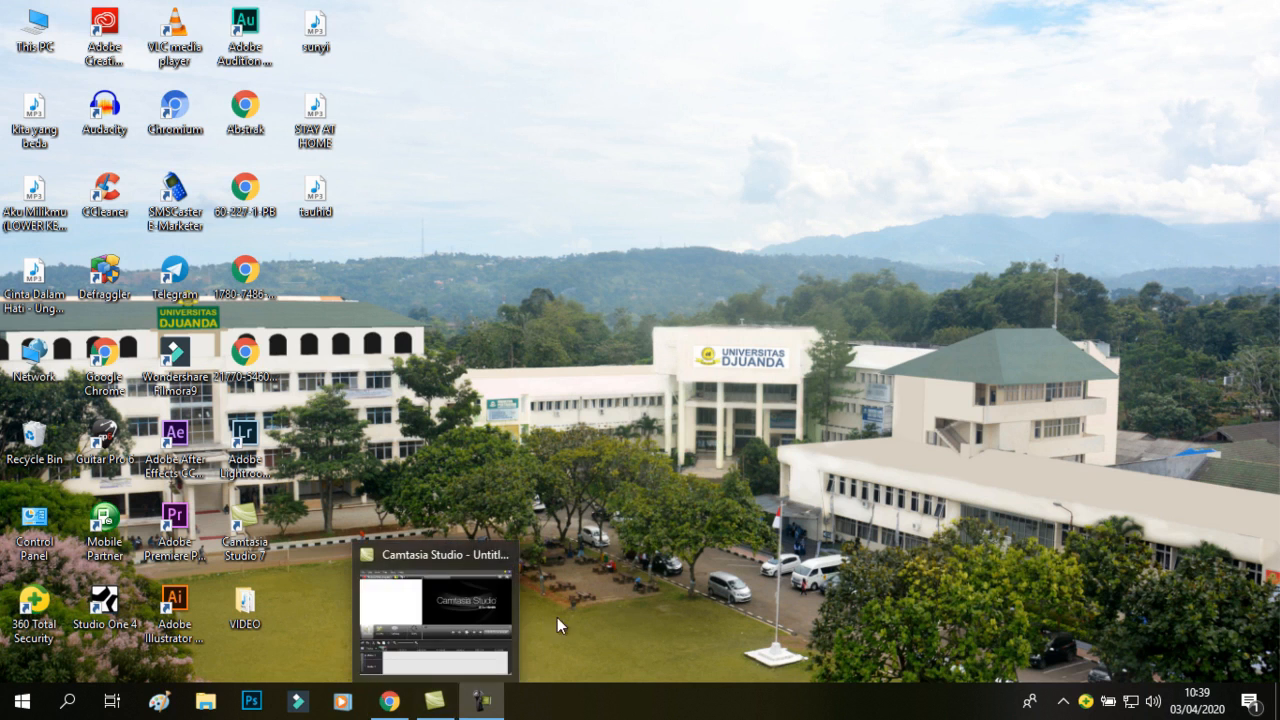
Switch to Chrome, look through the enrolled courses on the site home page and open the FKIP Sore course.
left_click(389, 700)
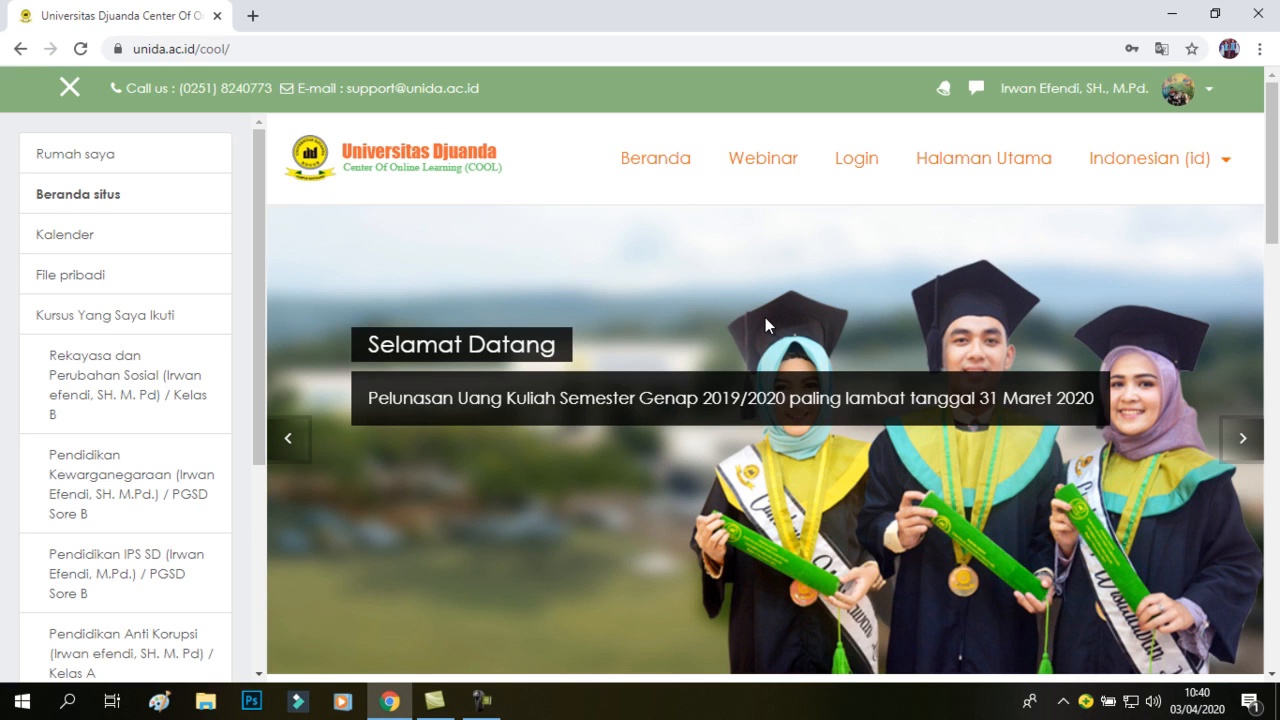
scroll(765, 317, "down", 3)
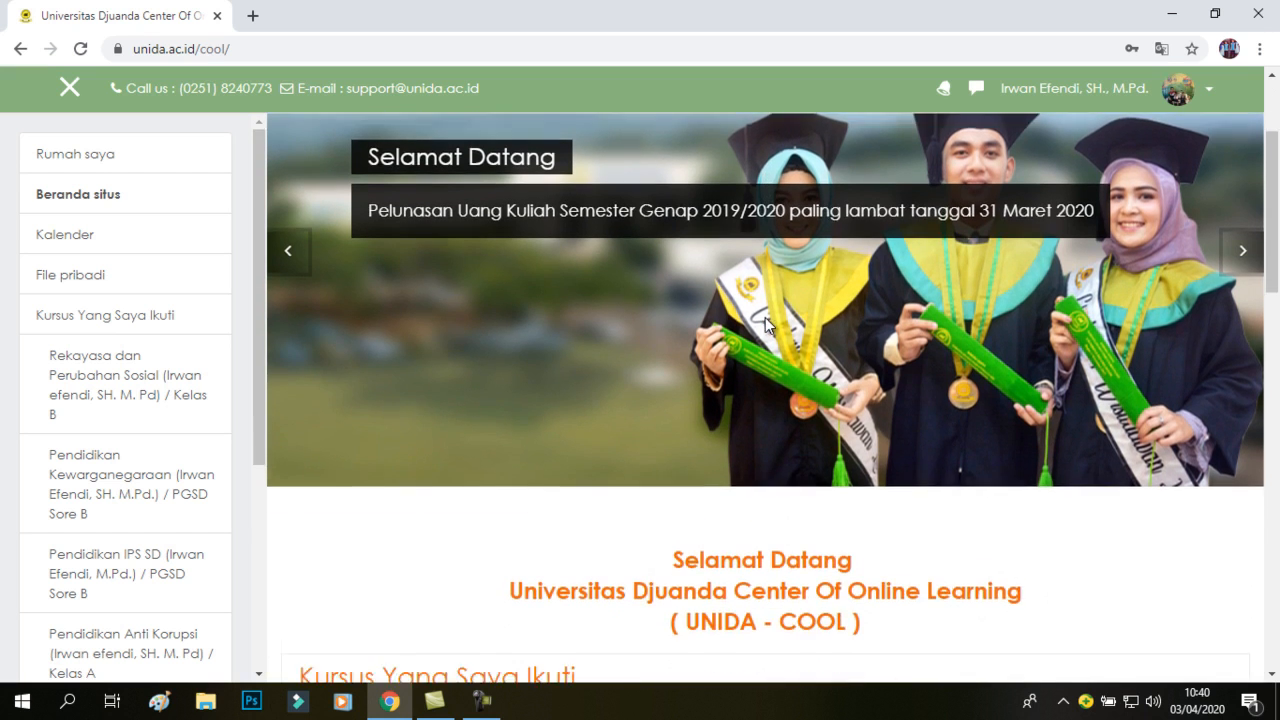
scroll(765, 325, "down", 3)
scroll(765, 318, "down", 1)
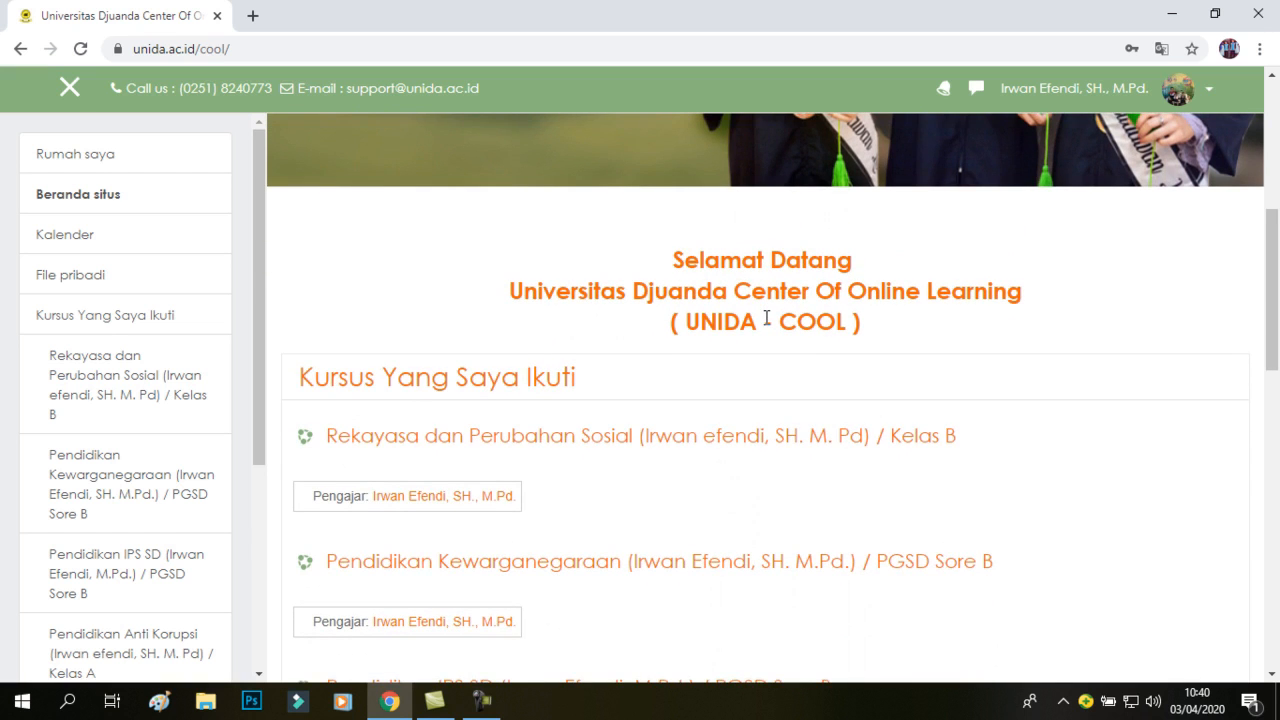
scroll(765, 317, "down", 2)
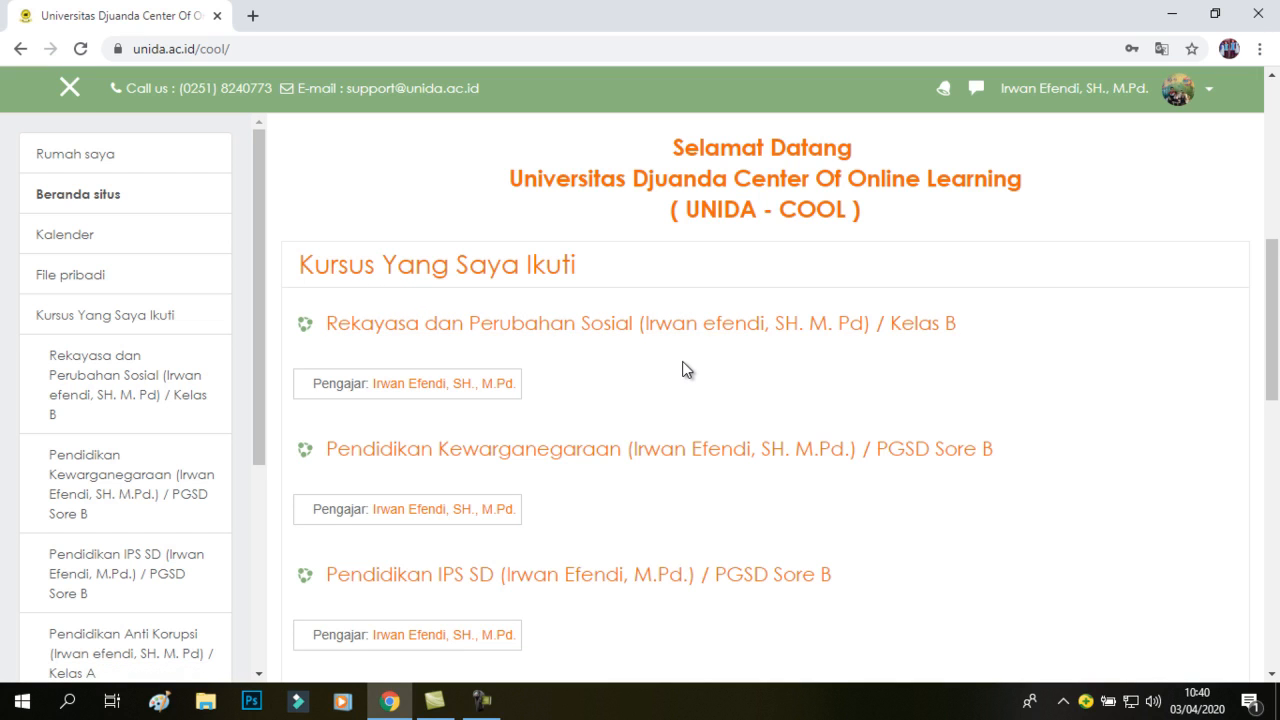
scroll(686, 370, "down", 1)
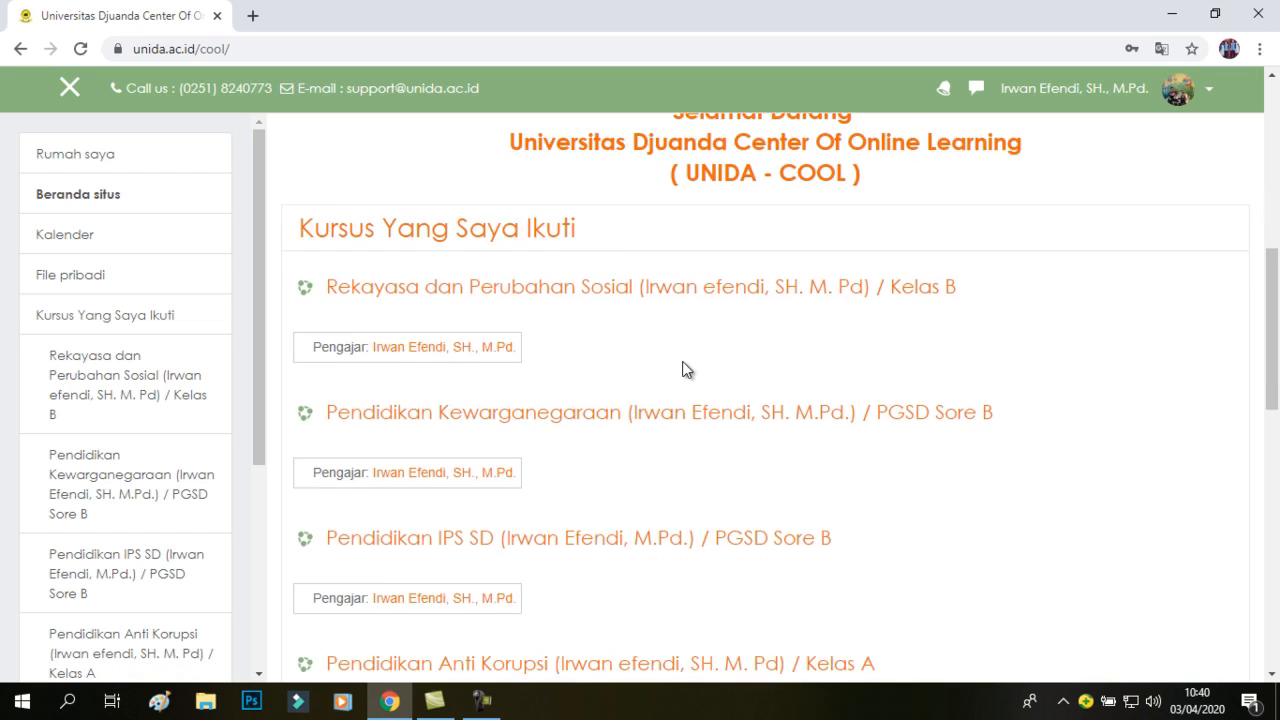
scroll(686, 370, "down", 1)
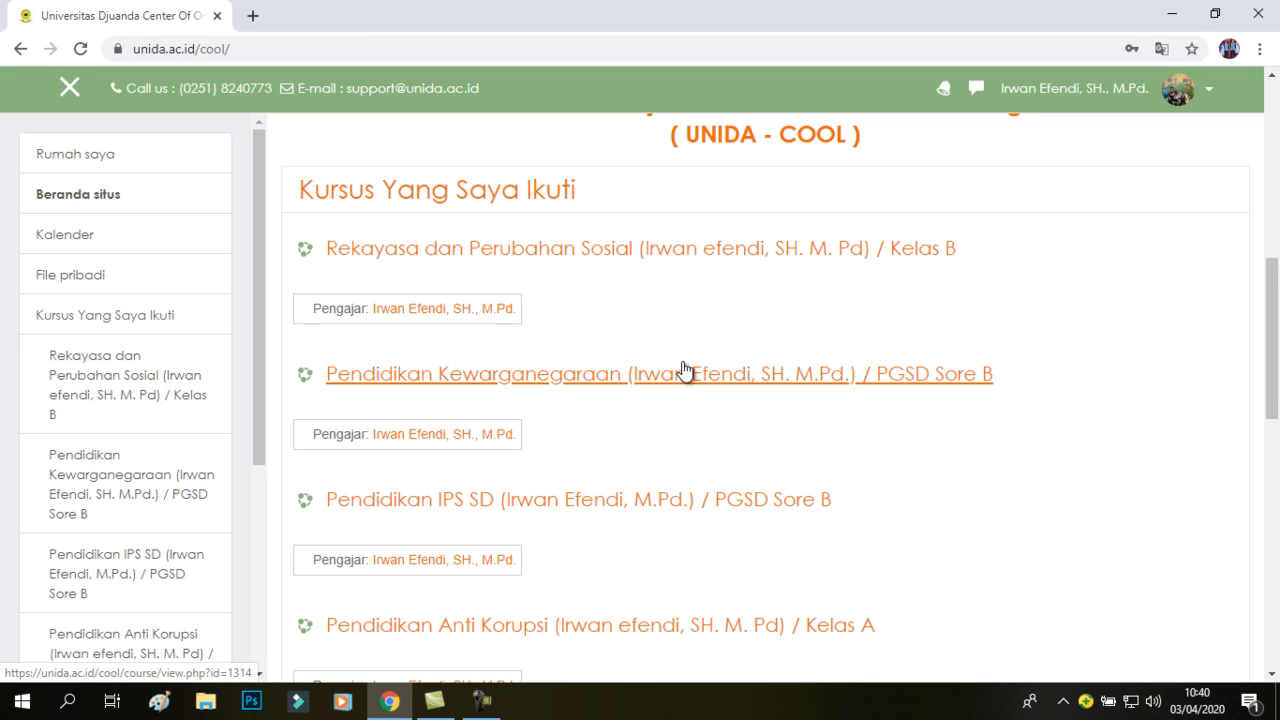
scroll(686, 370, "down", 1)
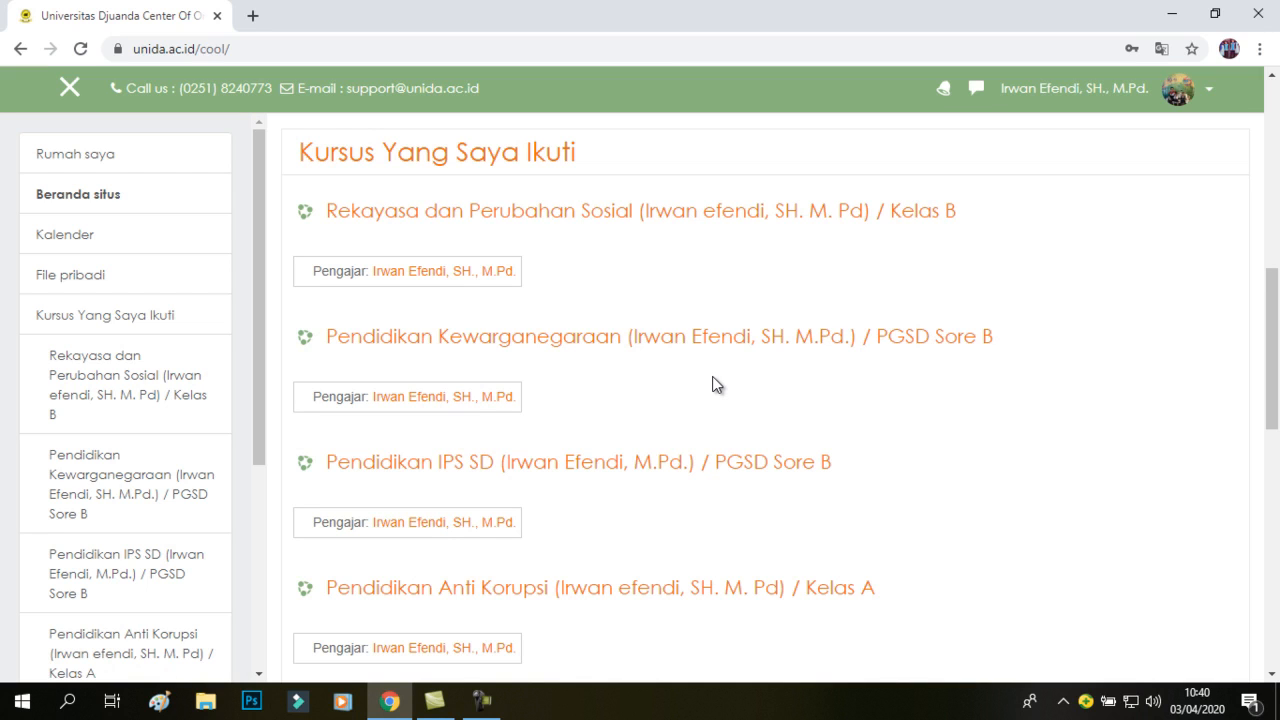
scroll(716, 384, "down", 1)
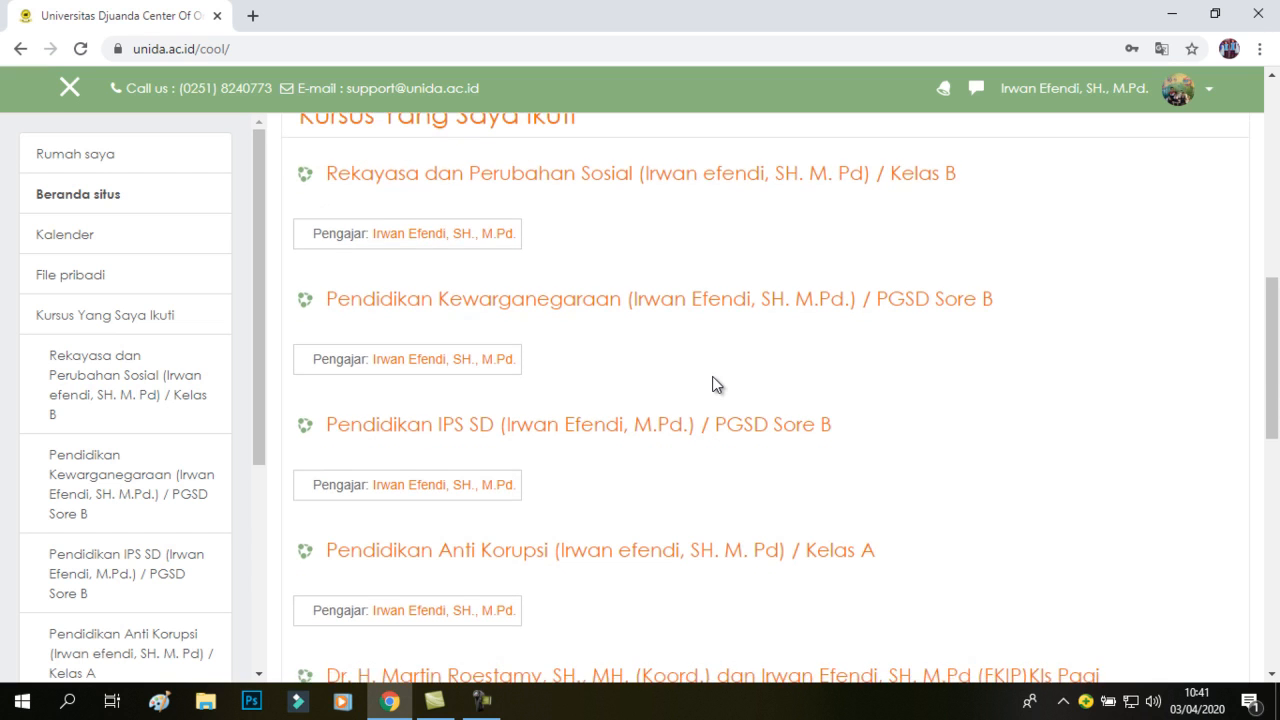
scroll(716, 384, "down", 4)
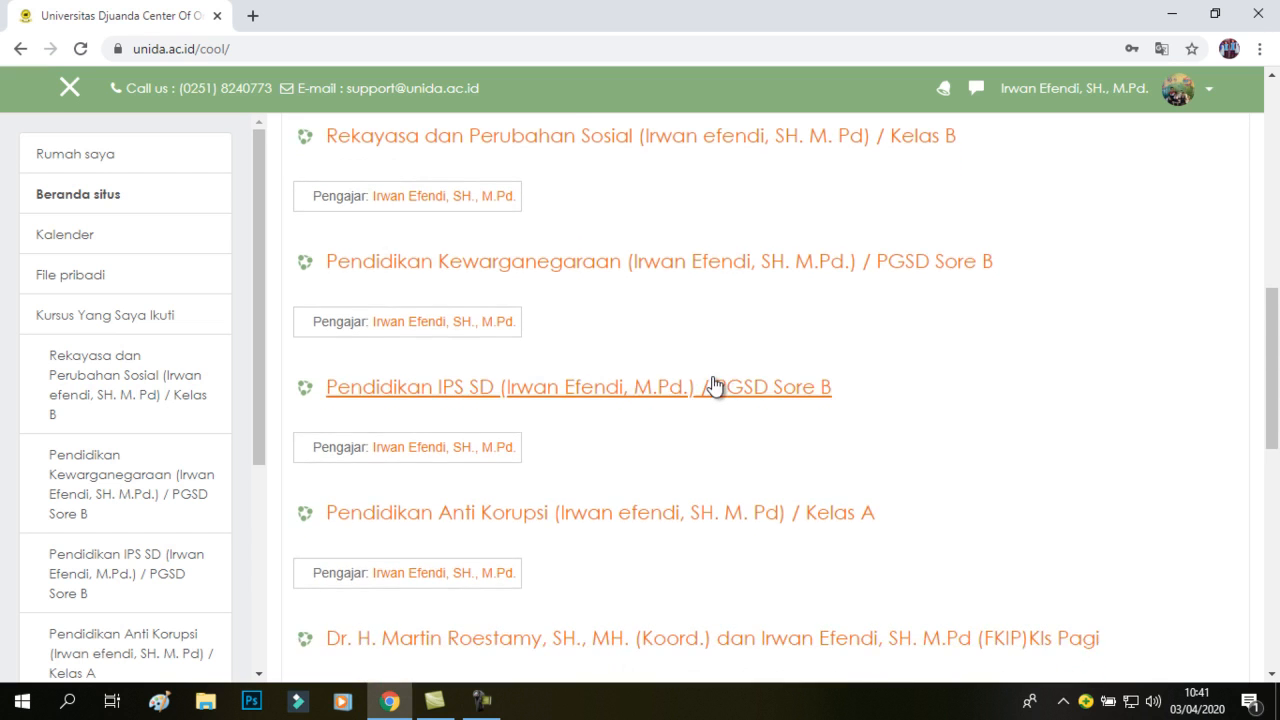
scroll(716, 384, "down", 2)
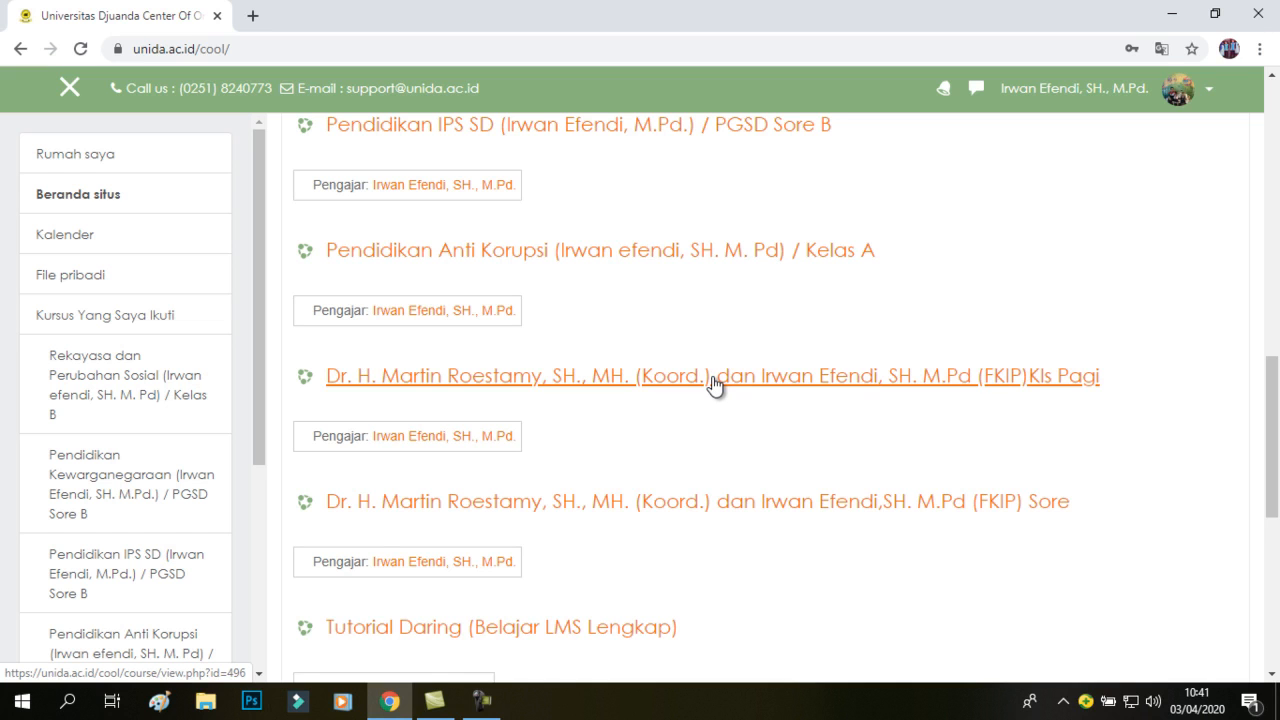
scroll(714, 385, "down", 1)
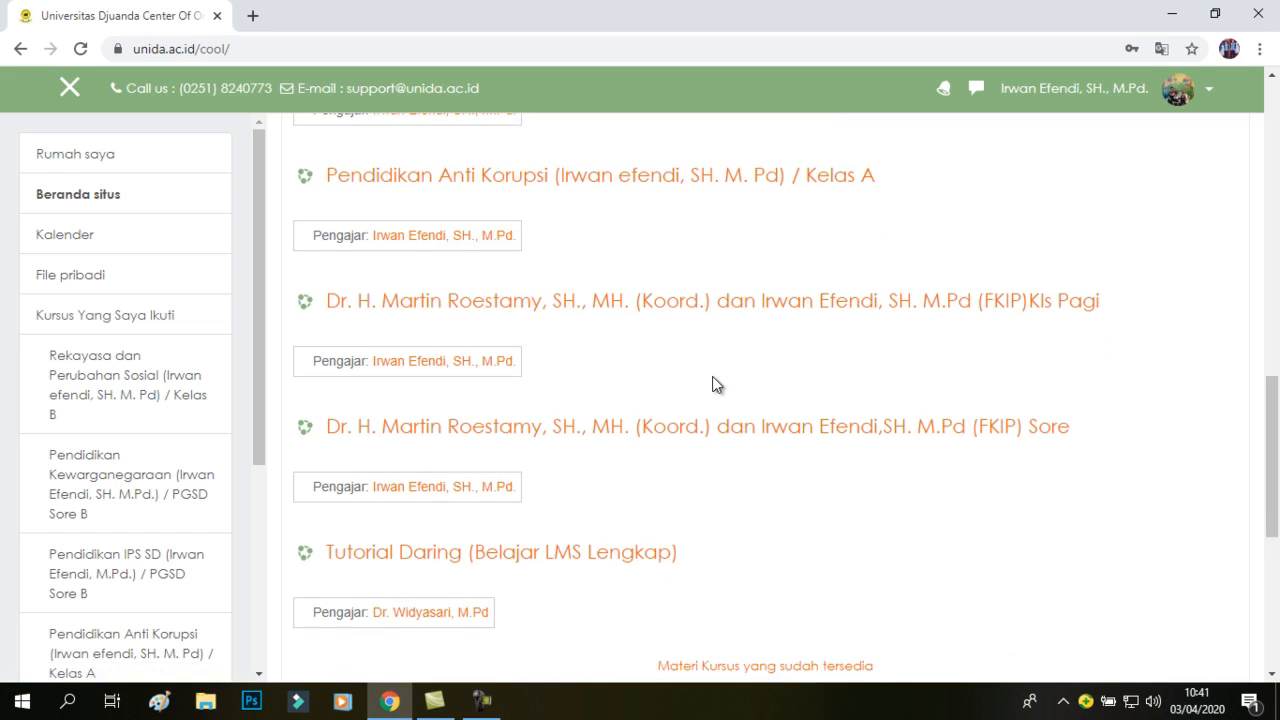
scroll(716, 385, "up", 3)
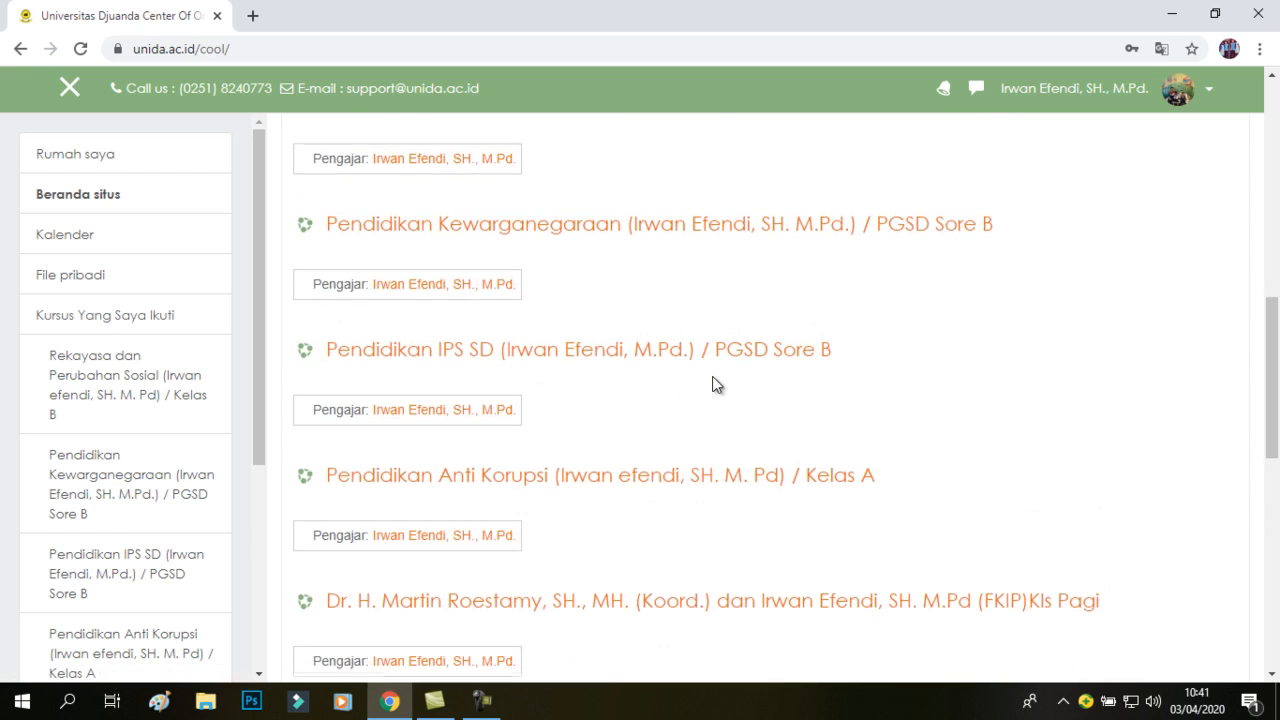
scroll(716, 385, "down", 1)
scroll(716, 385, "up", 1)
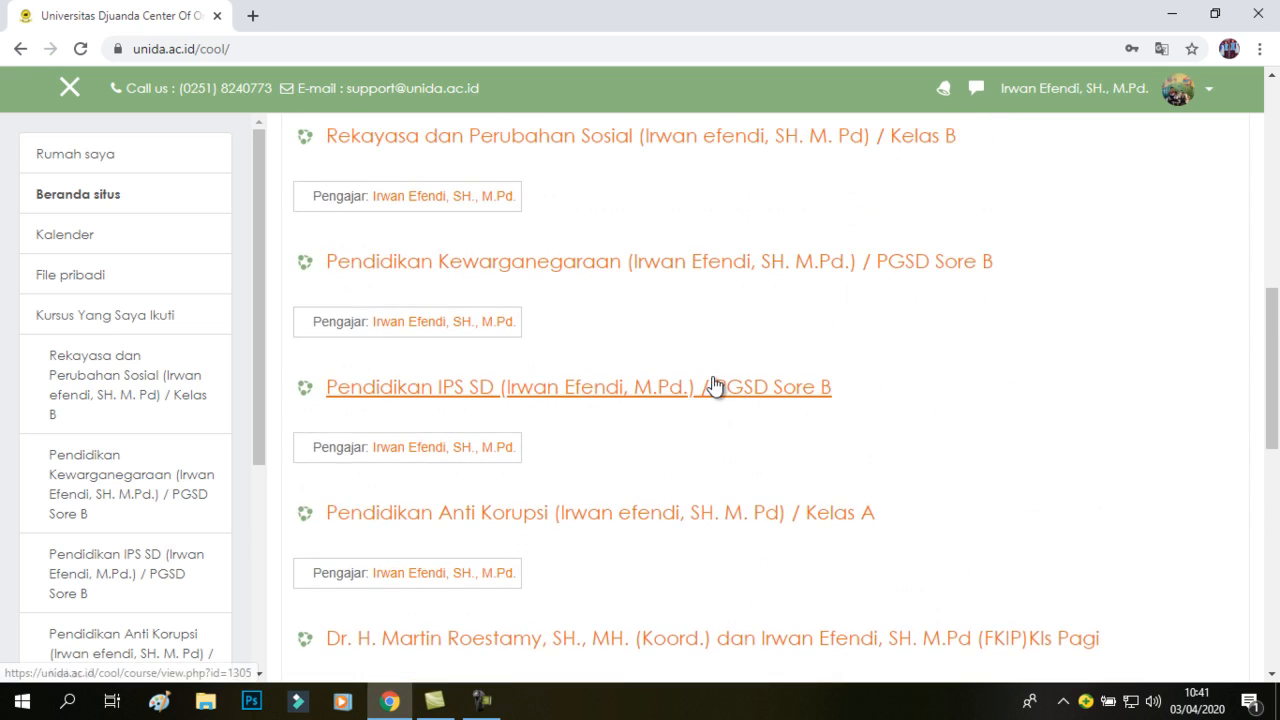
scroll(714, 385, "down", 5)
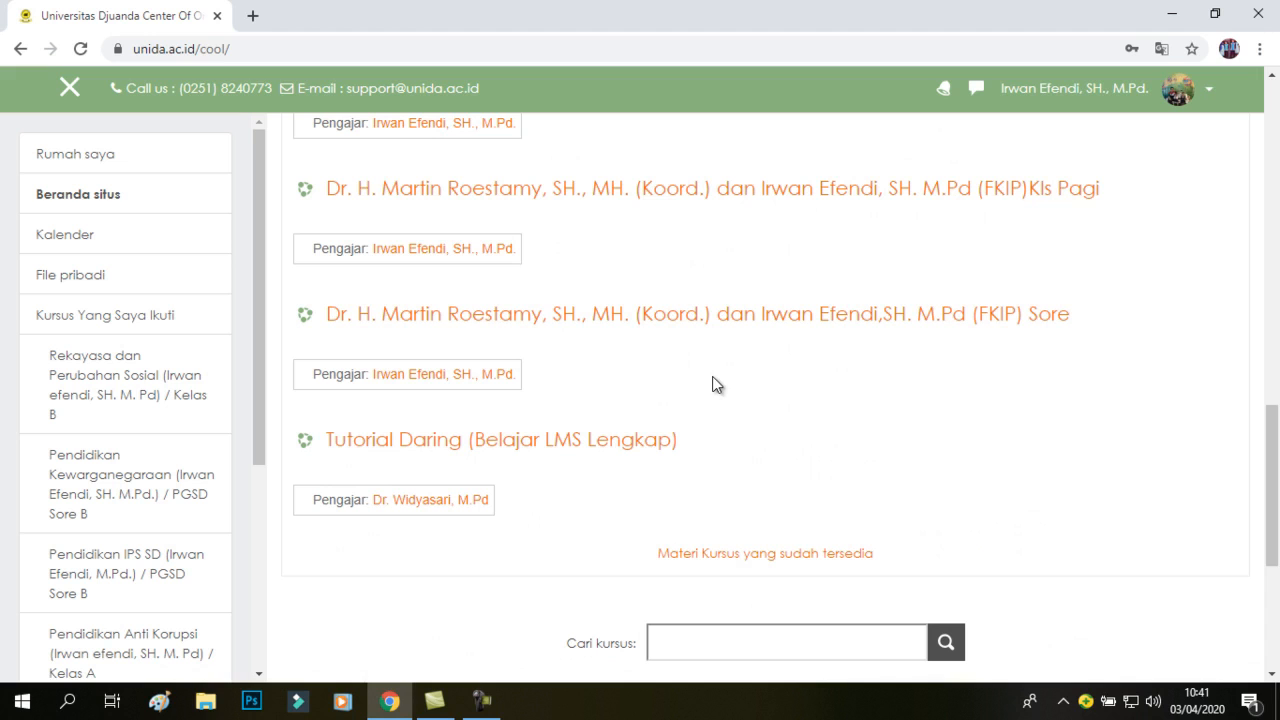
left_click(676, 322)
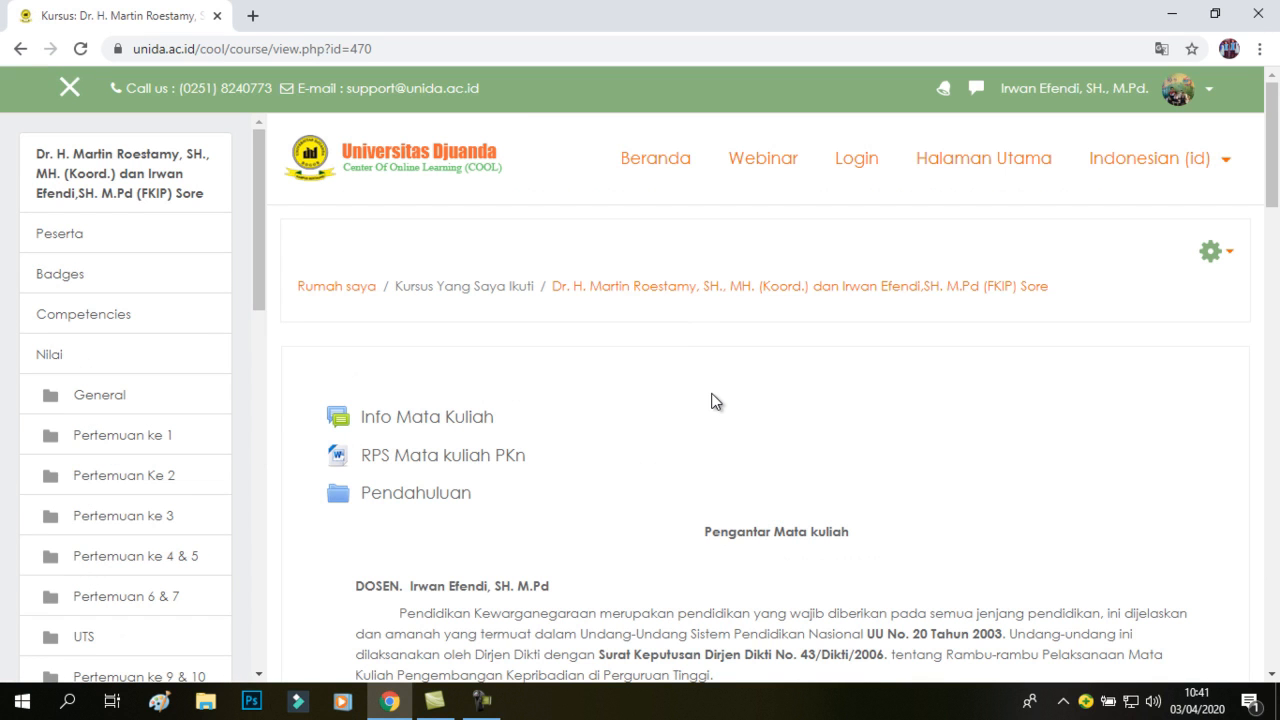
Review the course introduction and all its meeting sections, from Pertemuan ke 1 through UTS to topik 12.
scroll(716, 401, "down", 3)
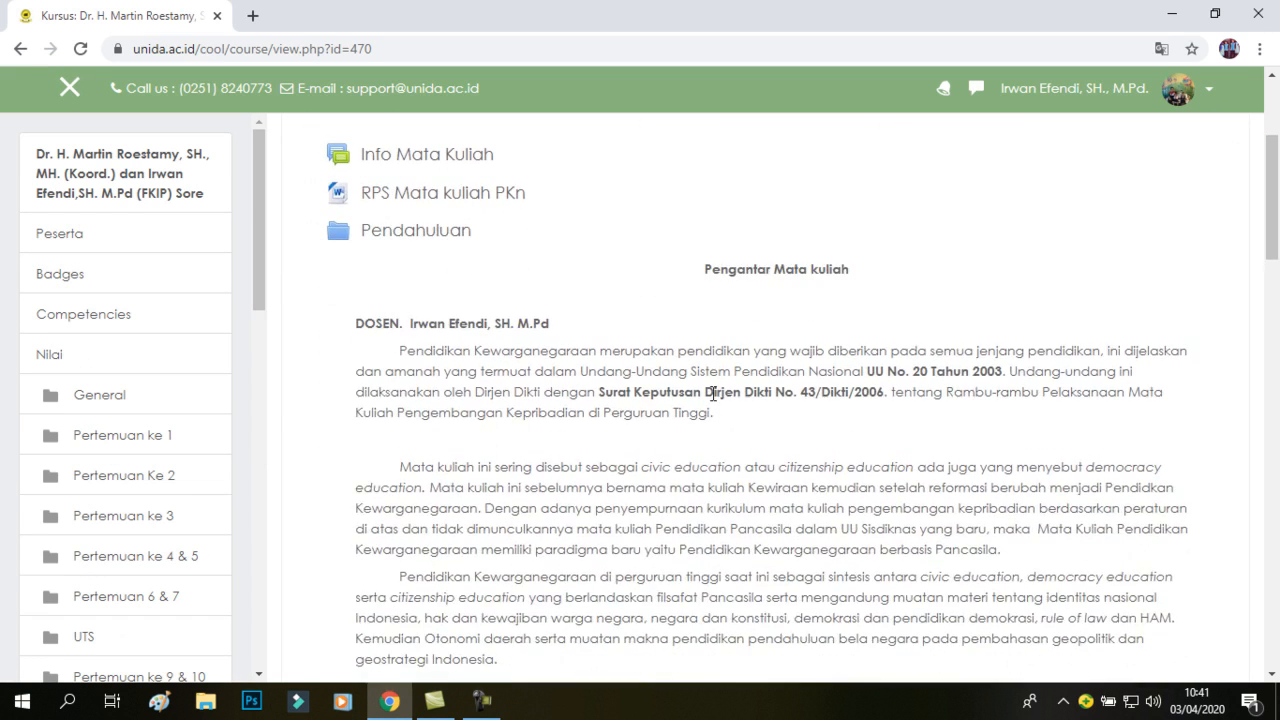
scroll(714, 397, "down", 3)
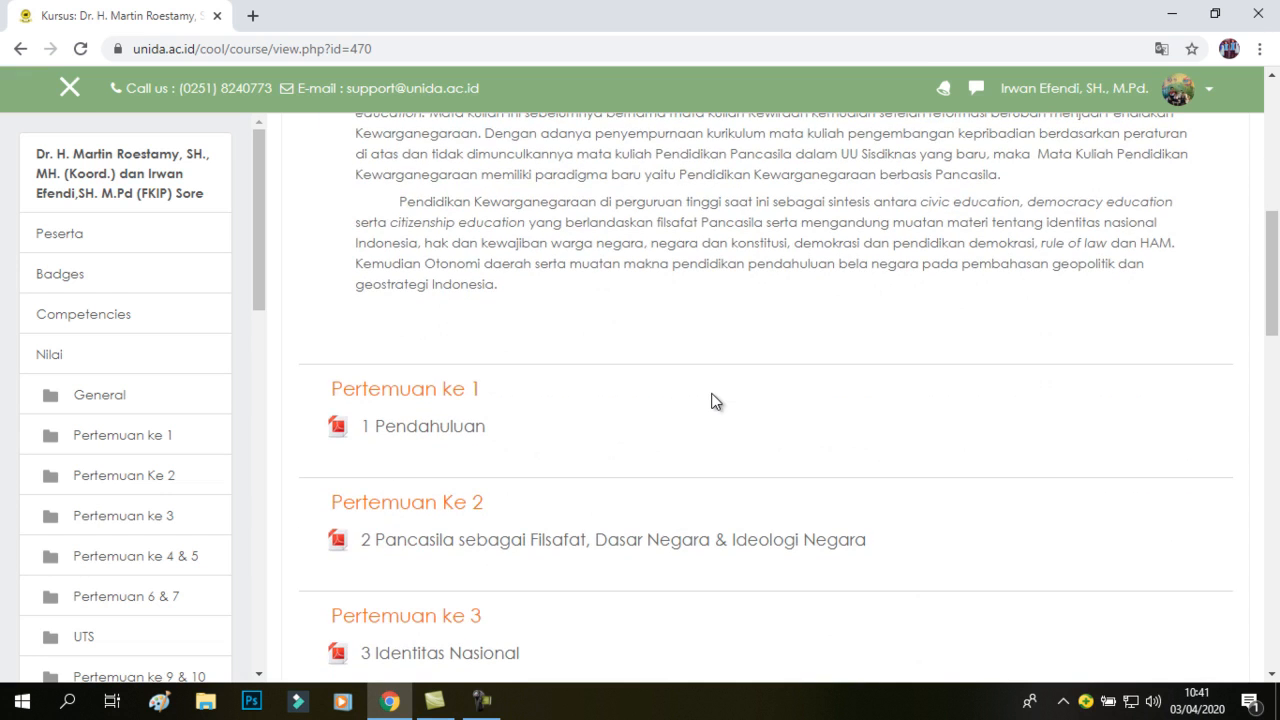
scroll(716, 401, "down", 1)
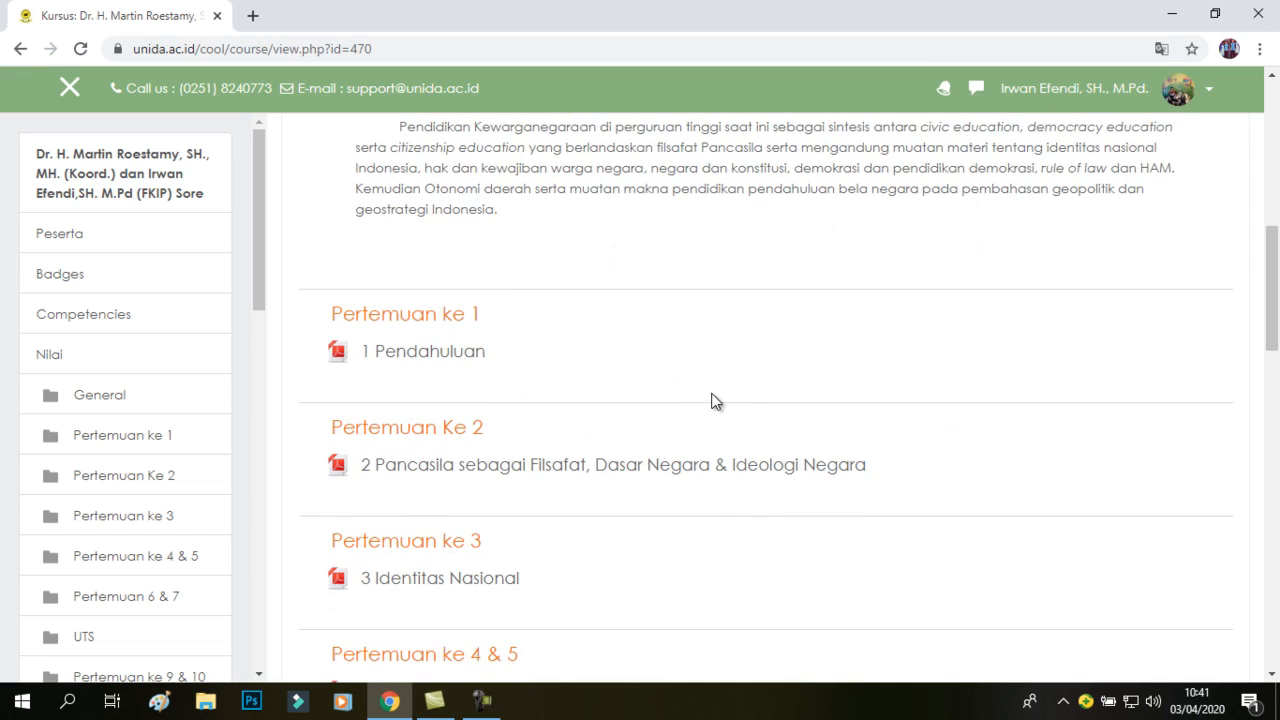
scroll(716, 401, "down", 2)
scroll(716, 401, "down", 2)
scroll(716, 401, "down", 2)
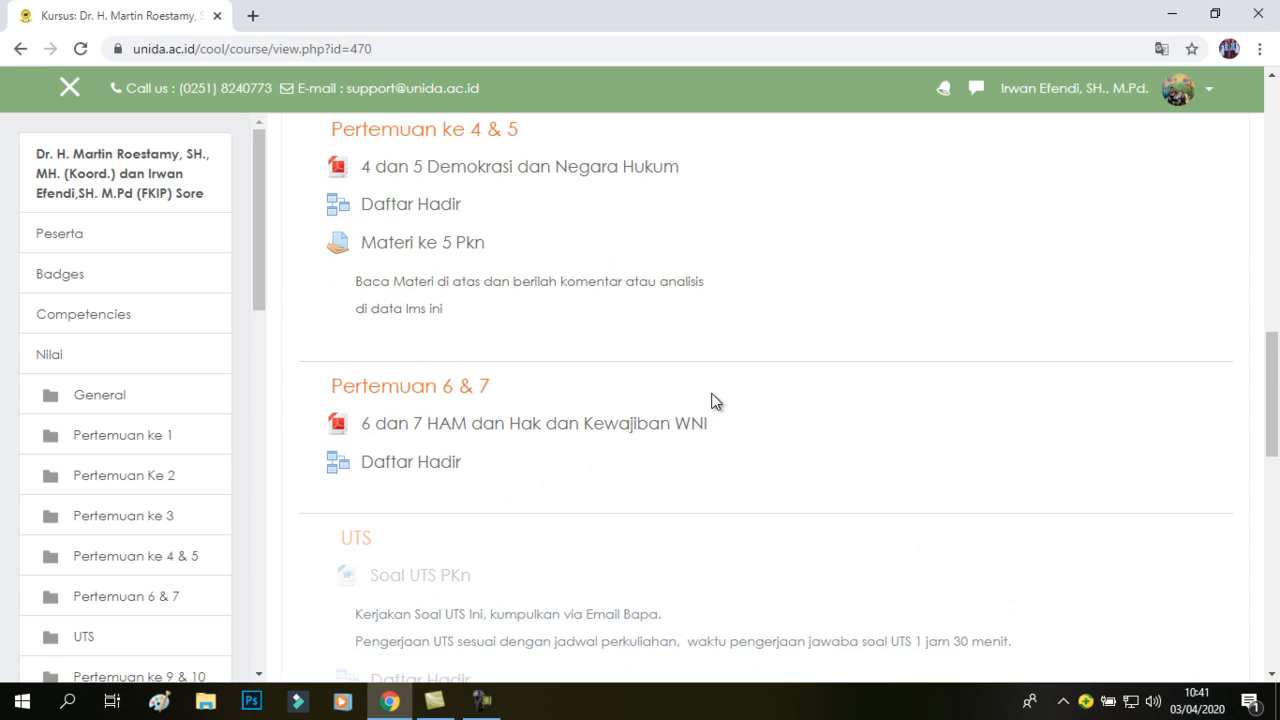
scroll(716, 401, "down", 1)
scroll(716, 401, "down", 2)
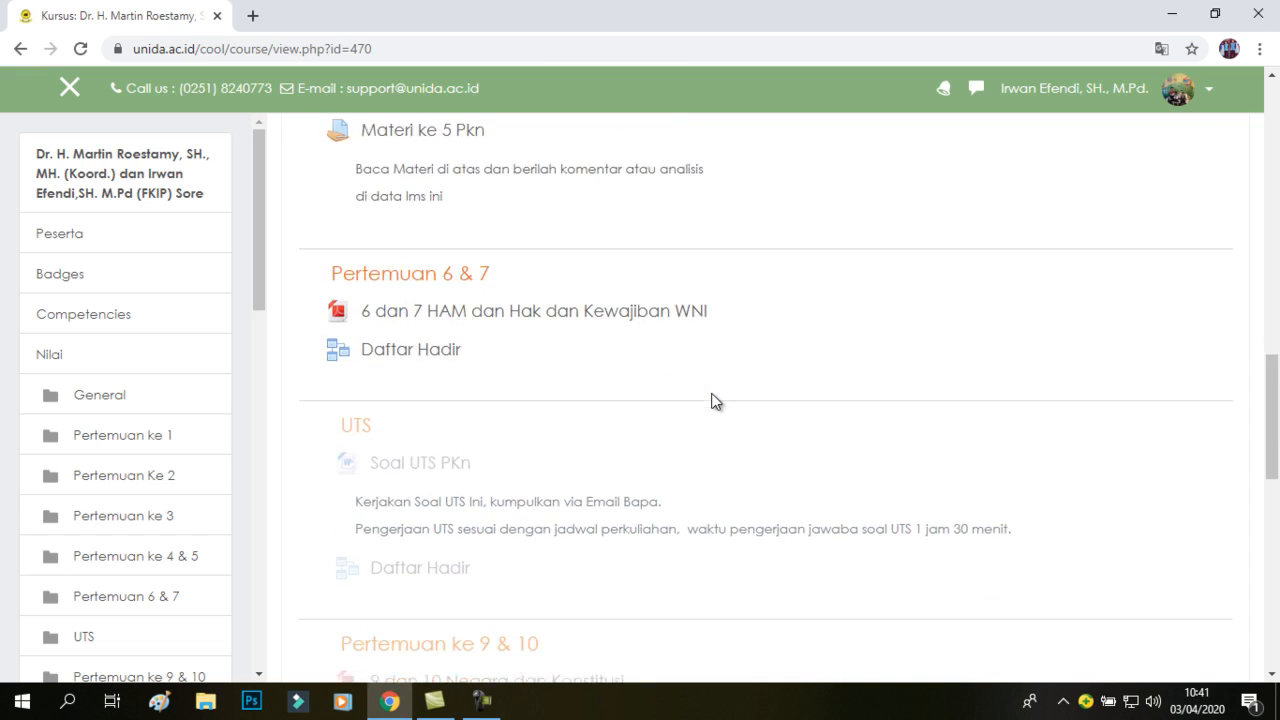
scroll(716, 401, "down", 1)
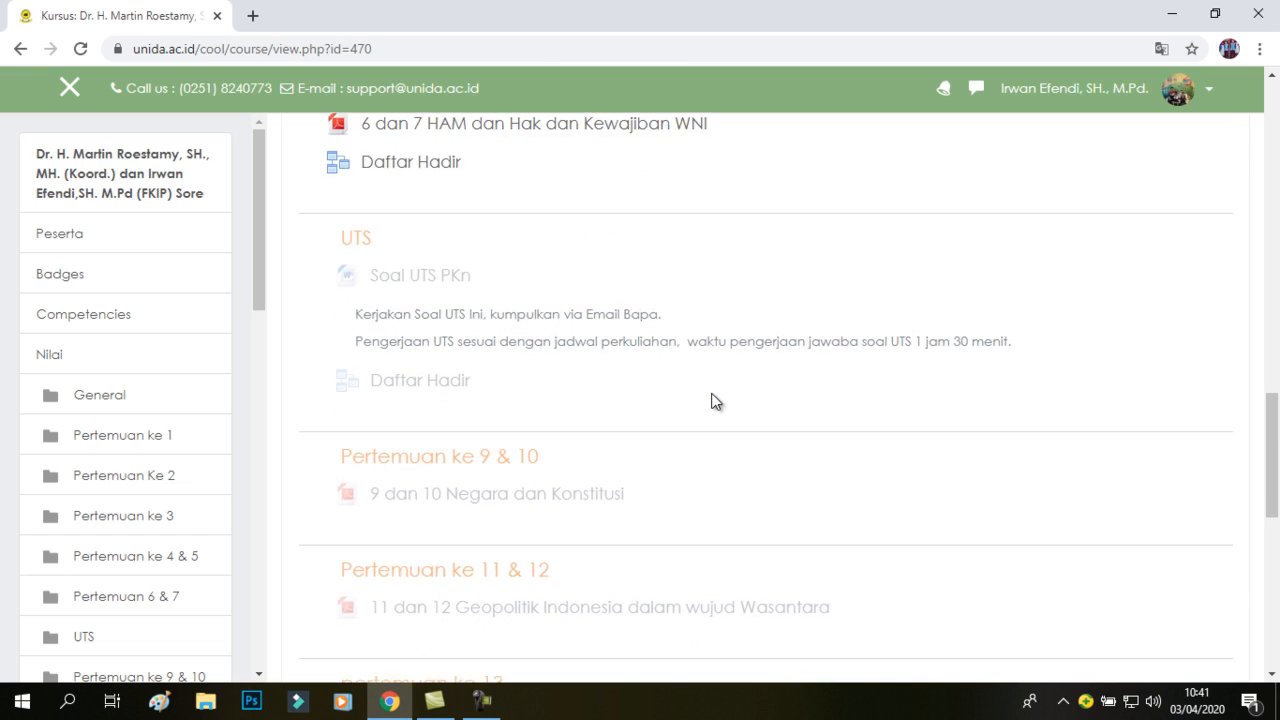
scroll(716, 401, "down", 3)
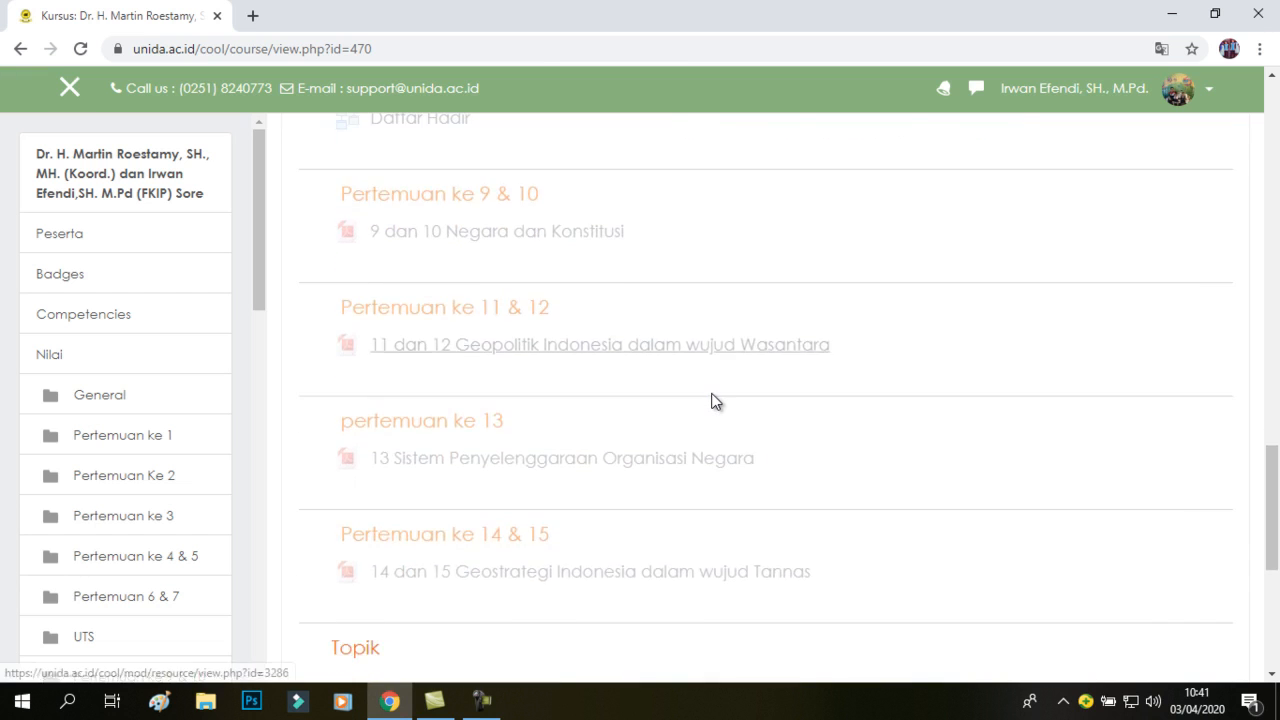
scroll(716, 401, "down", 1)
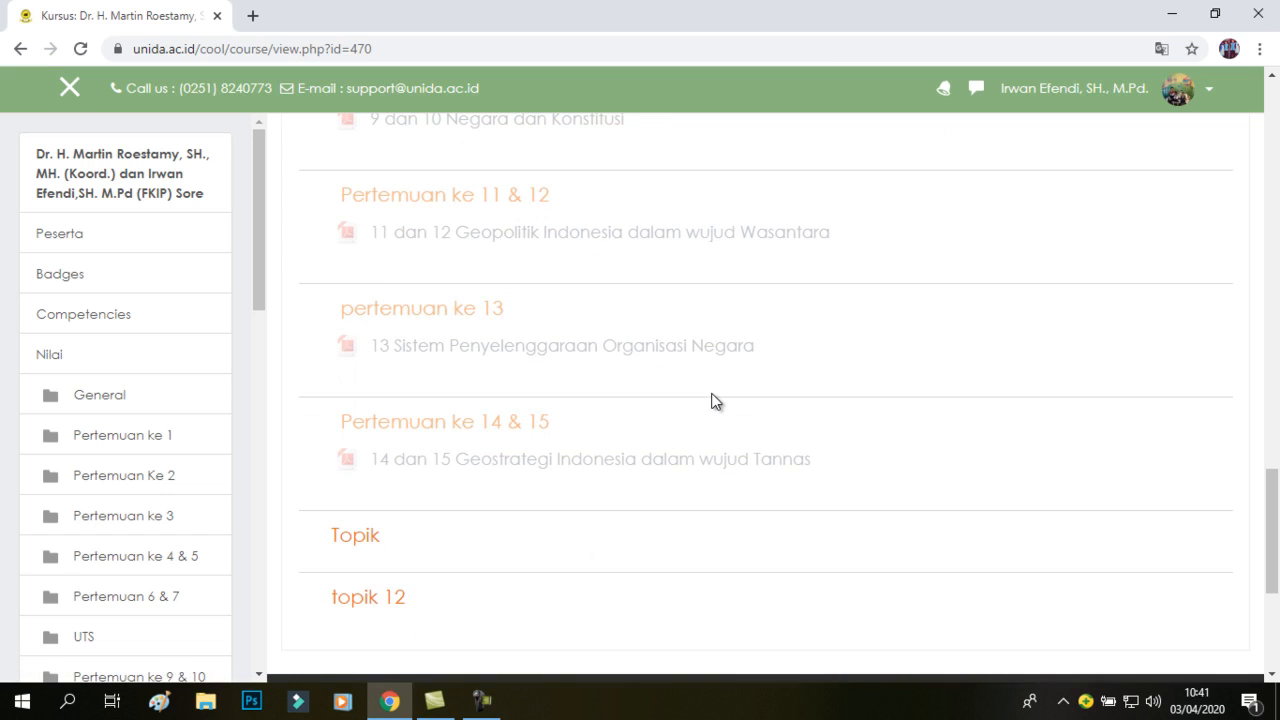
scroll(716, 401, "down", 1)
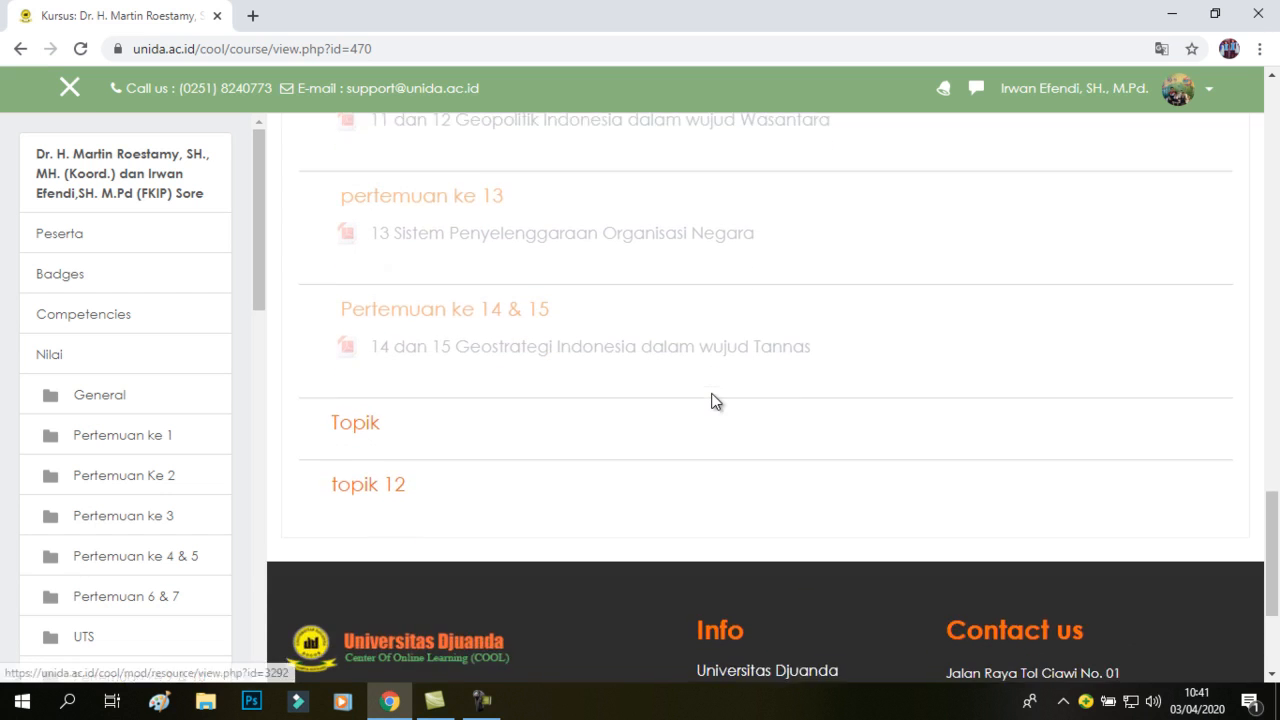
scroll(716, 401, "up", 3)
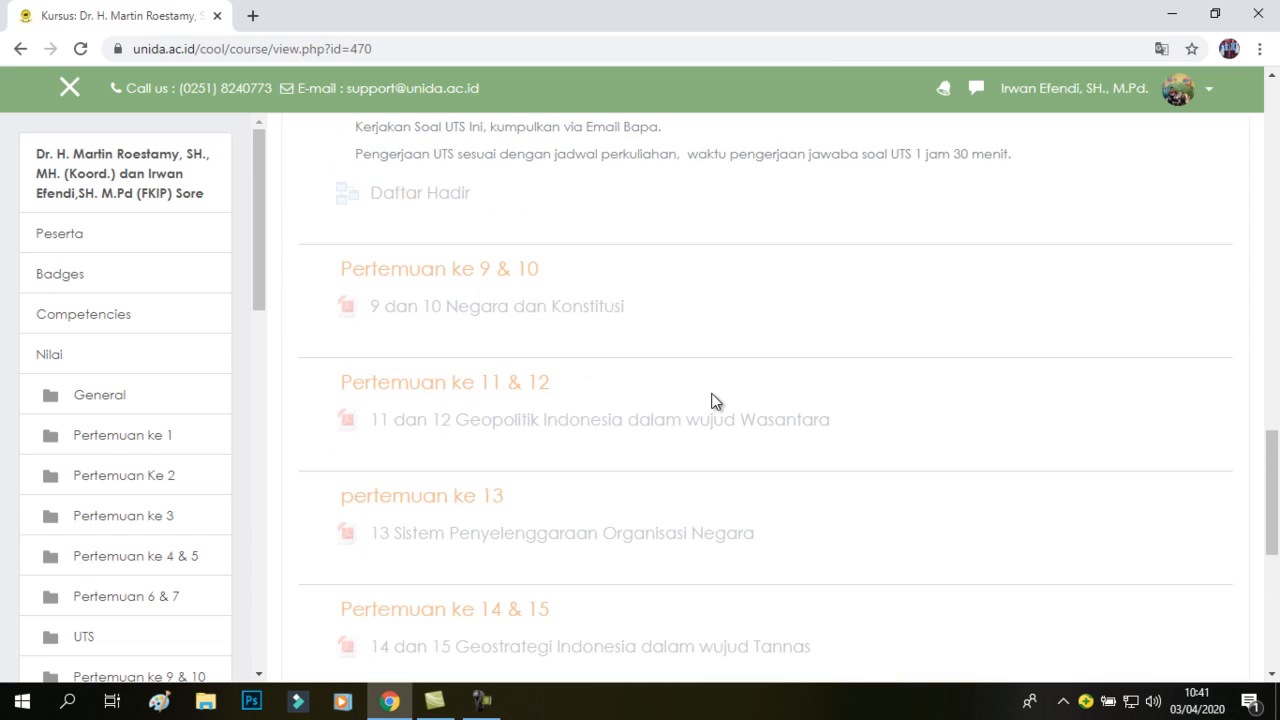
scroll(716, 401, "down", 2)
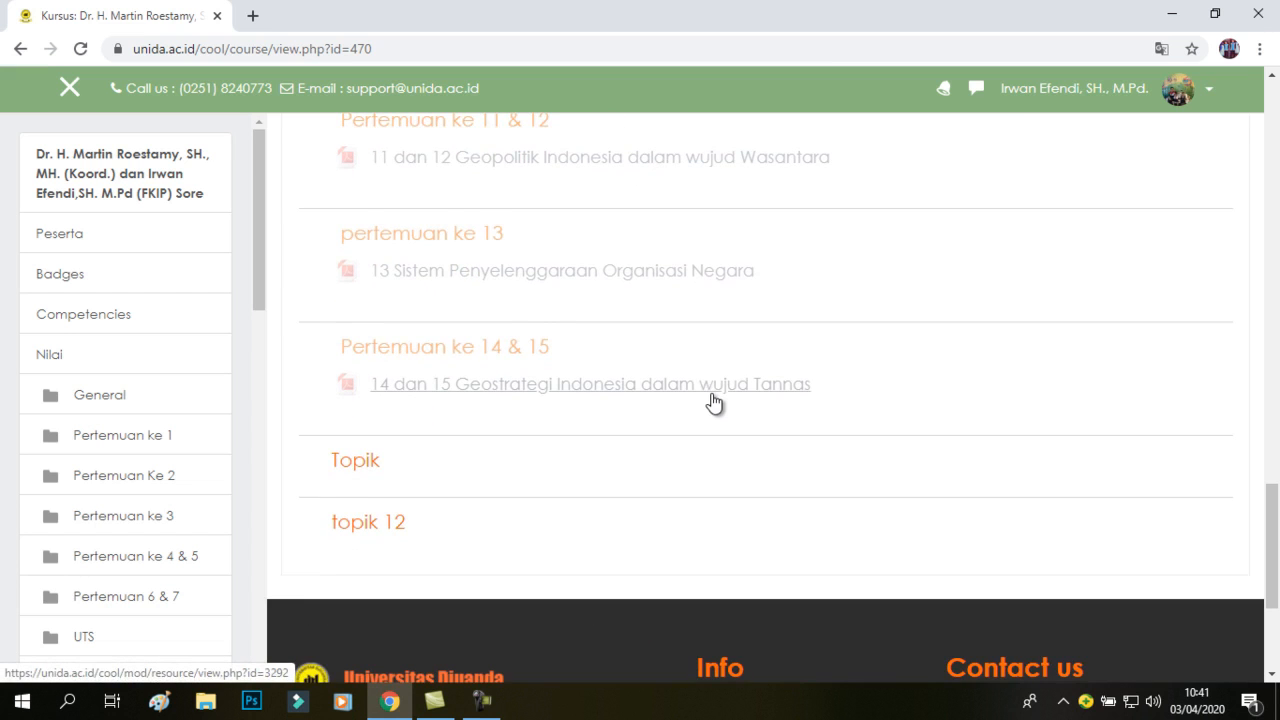
scroll(713, 401, "down", 1)
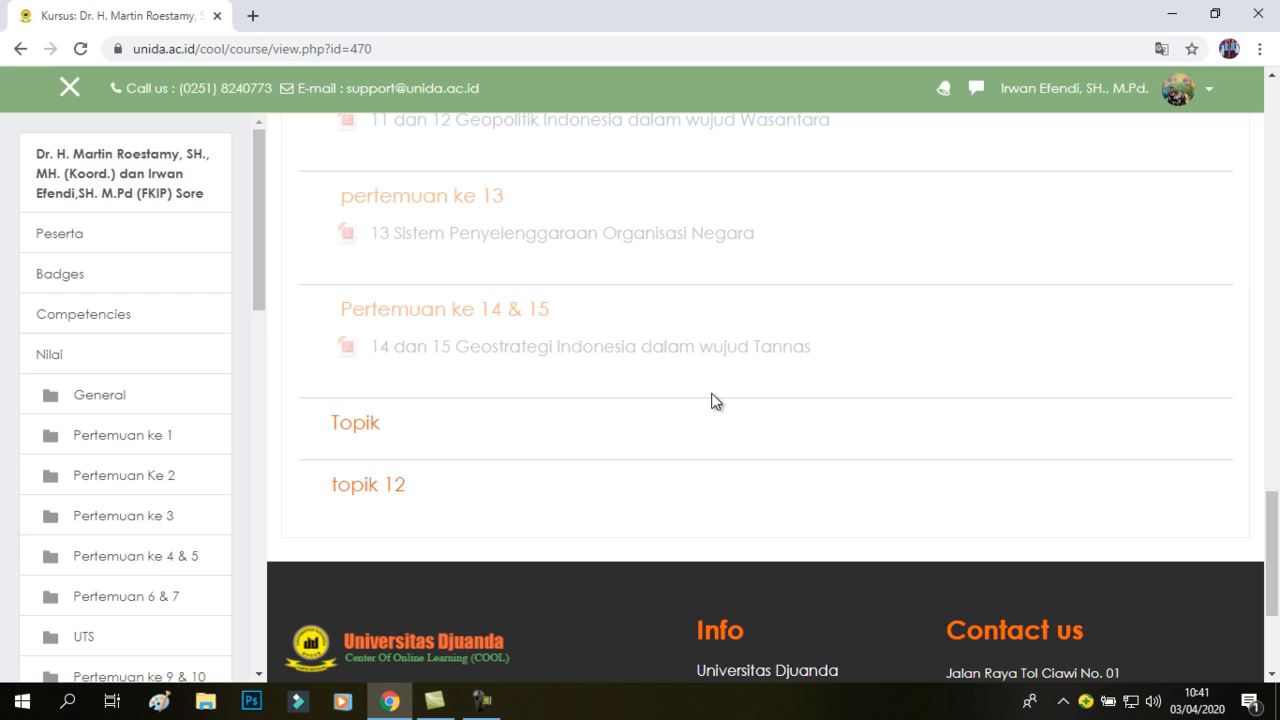
scroll(716, 401, "down", 1)
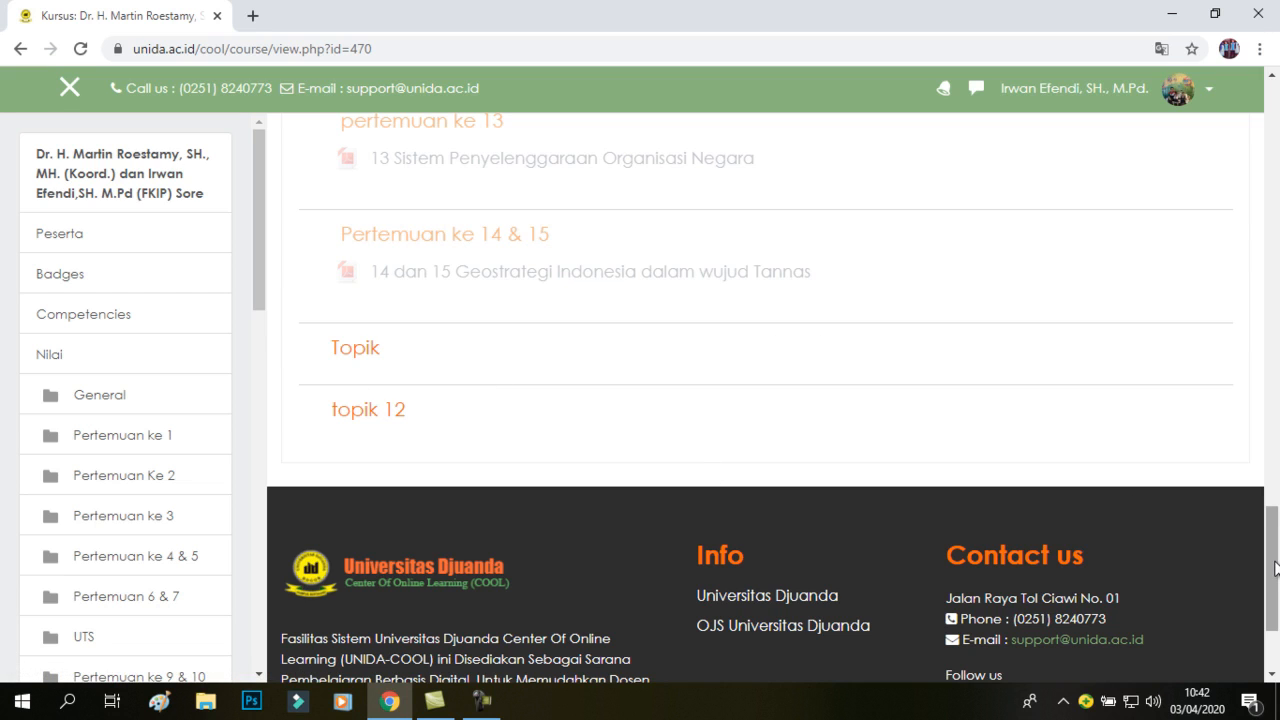
Turn on editing mode (Hidupkan Mode Ubah) for the course.
left_click_drag(1274, 540, 1264, 118)
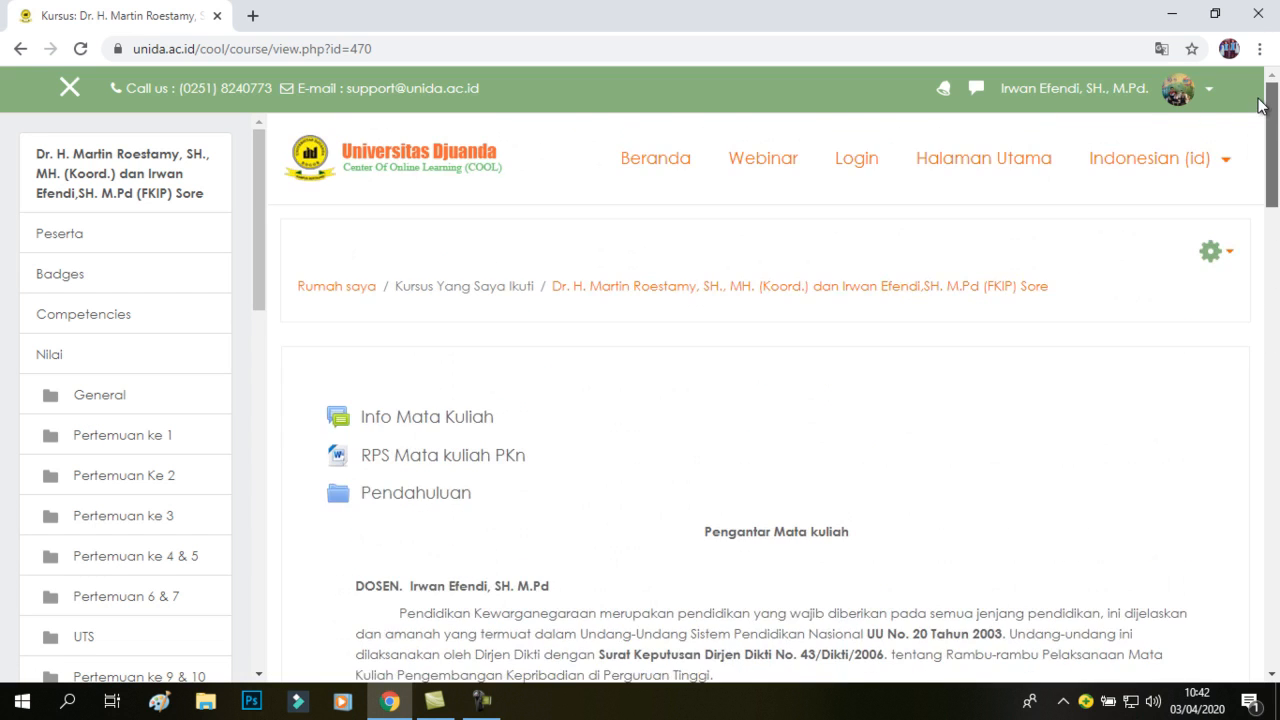
left_click(1233, 260)
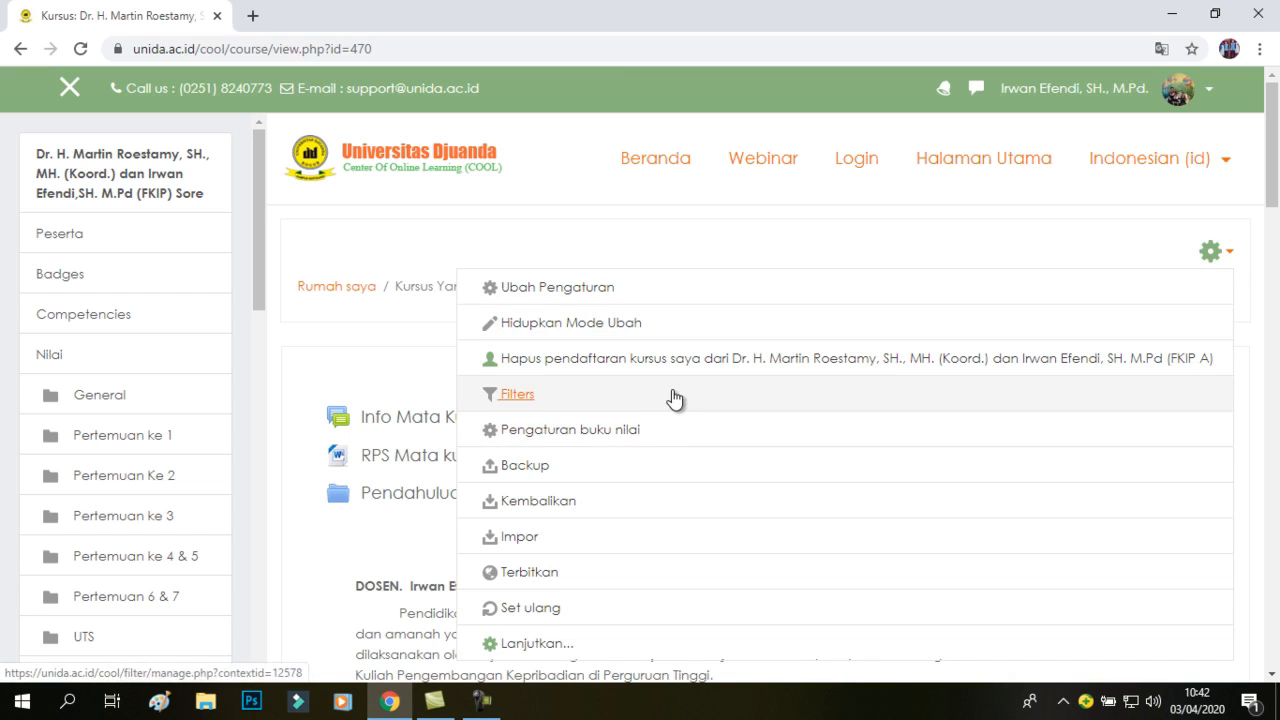
left_click(633, 333)
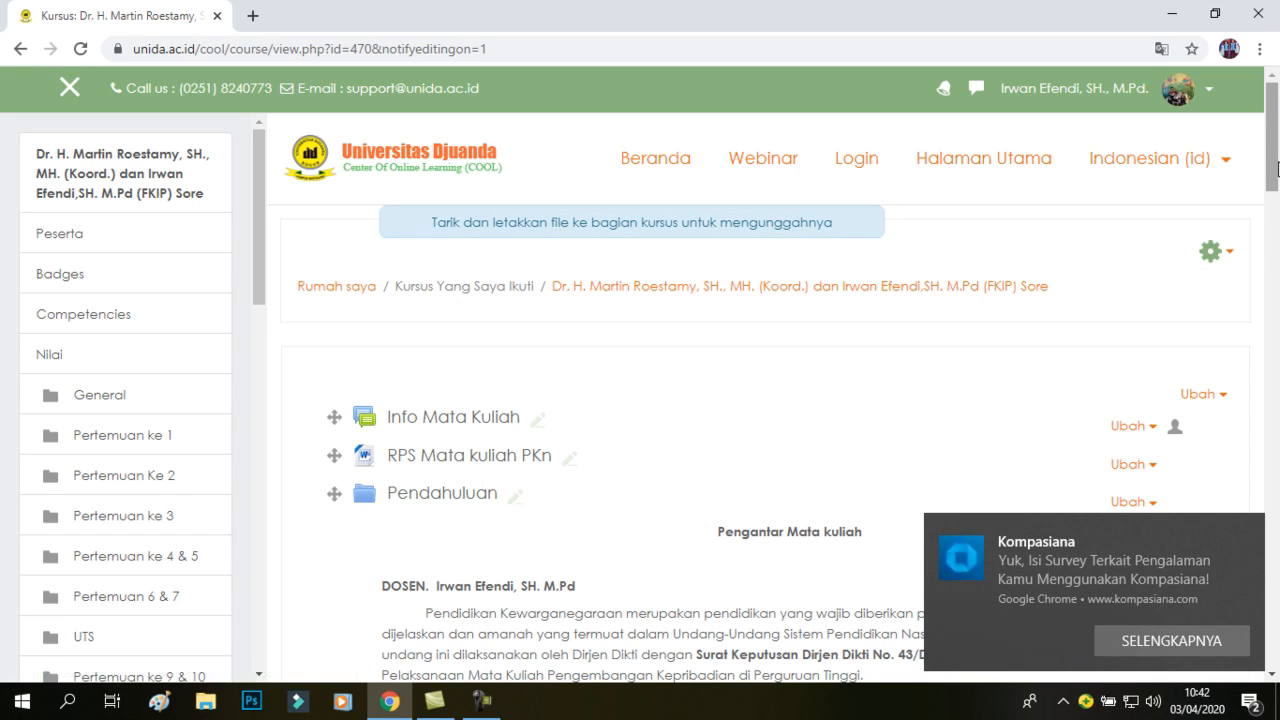
Rename the "Topik" section below Pertemuan ke 14 & 15 as UTS.
left_click_drag(1272, 180, 1267, 580)
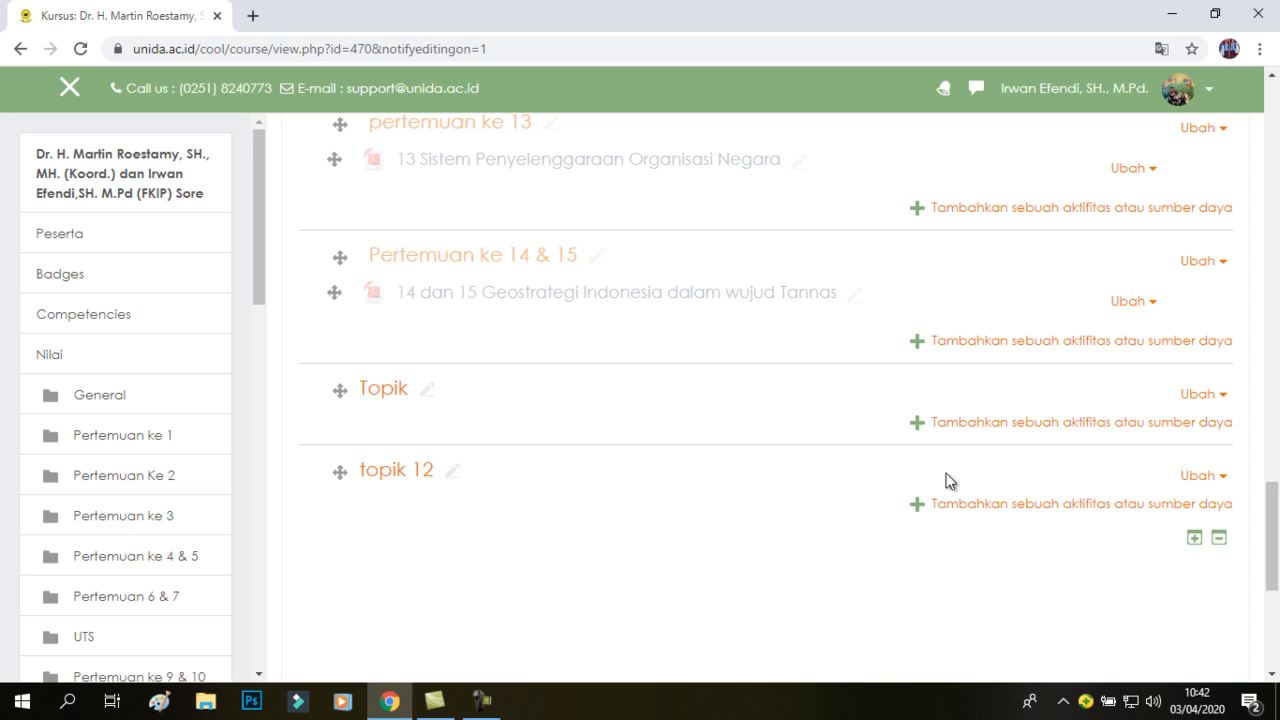
left_click(430, 392)
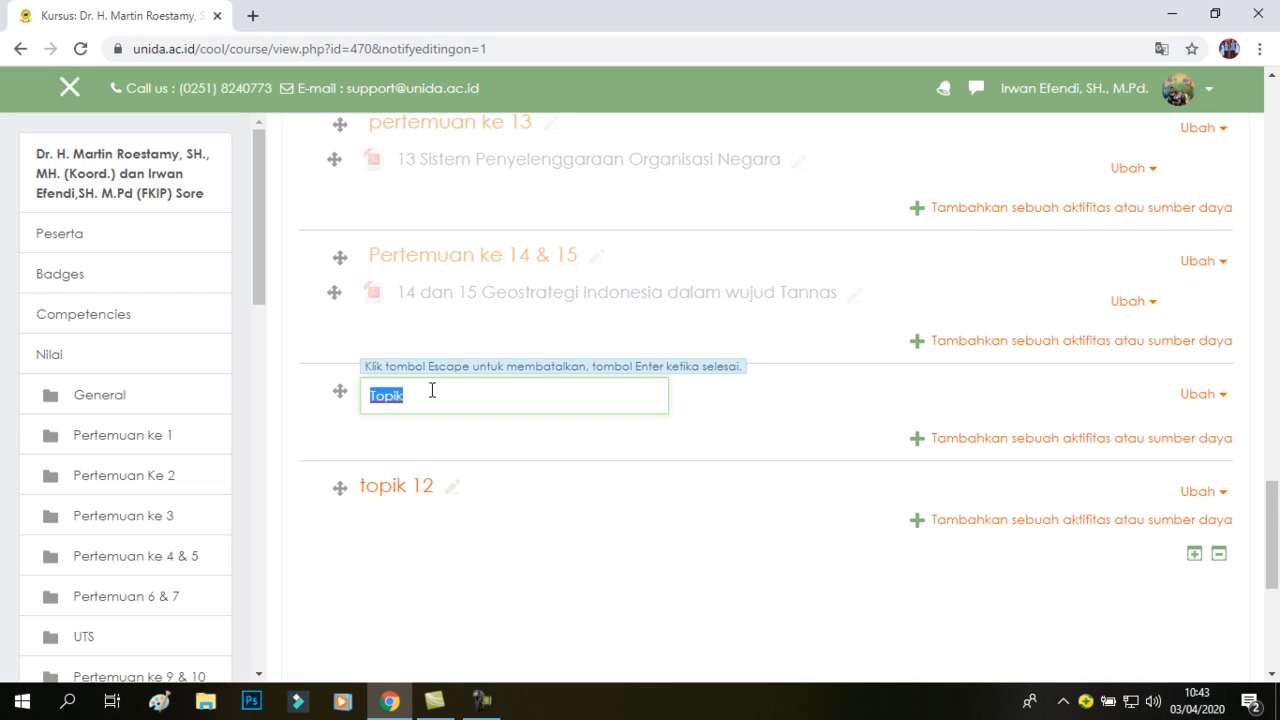
key("BackSpace")
type("UTS")
key("Return")
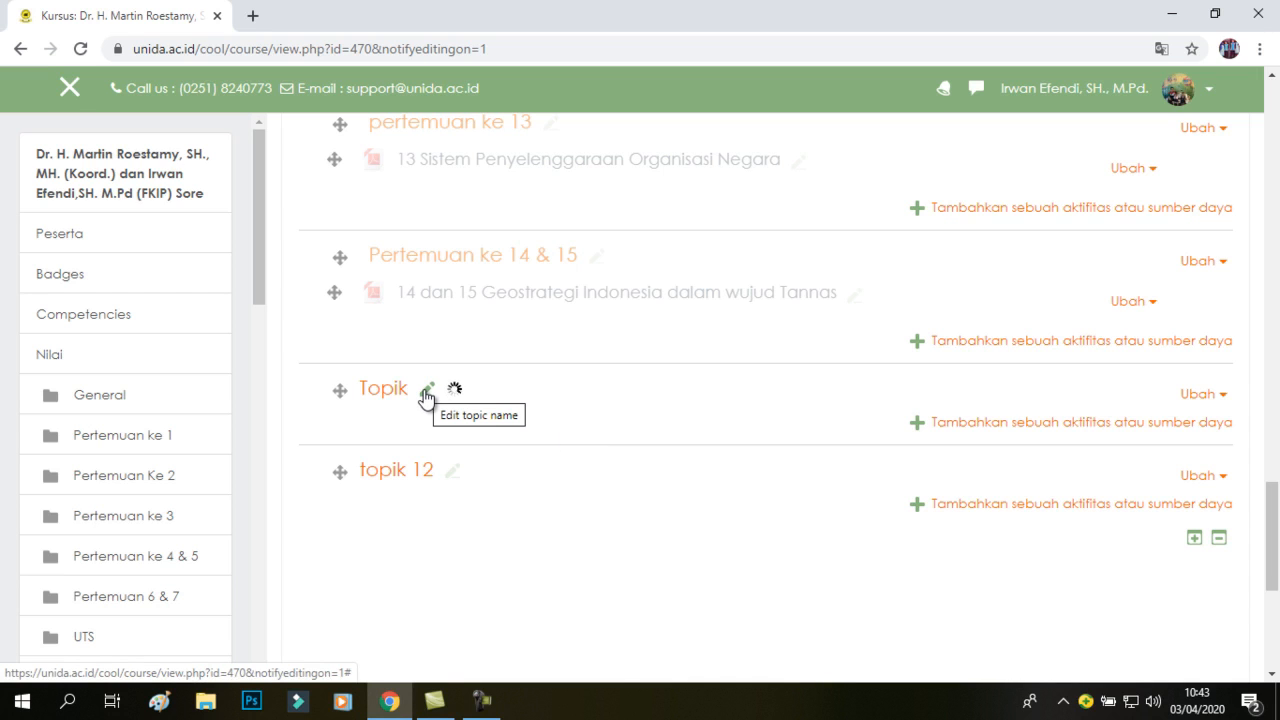
Rename the "topik 12" section at the end of the course as UTS.
left_click(452, 474)
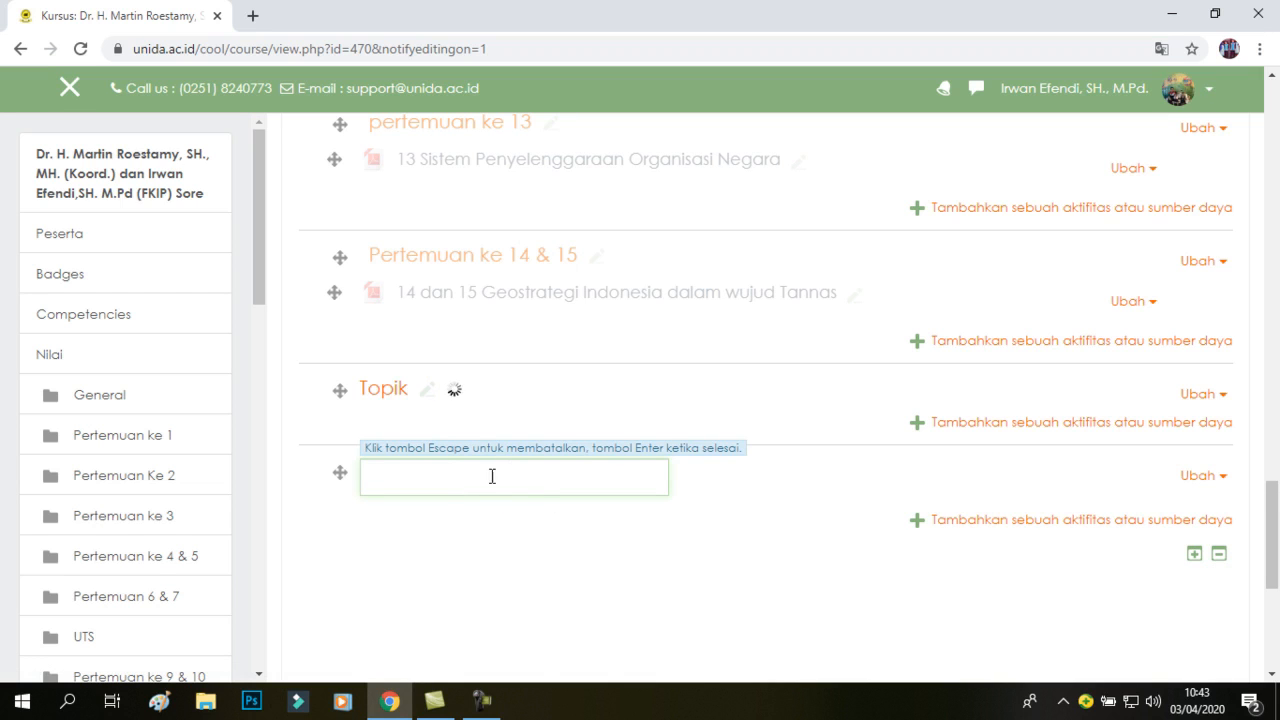
type("UTS")
key("Return")
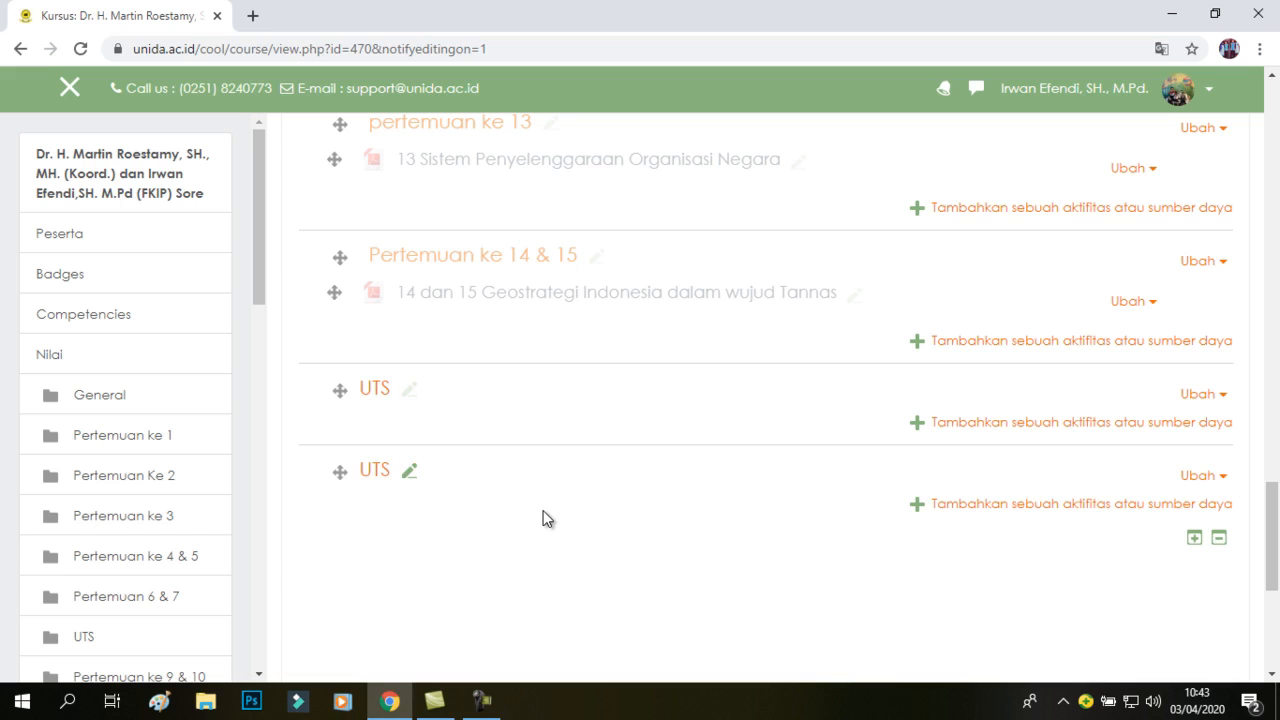
left_click(408, 478)
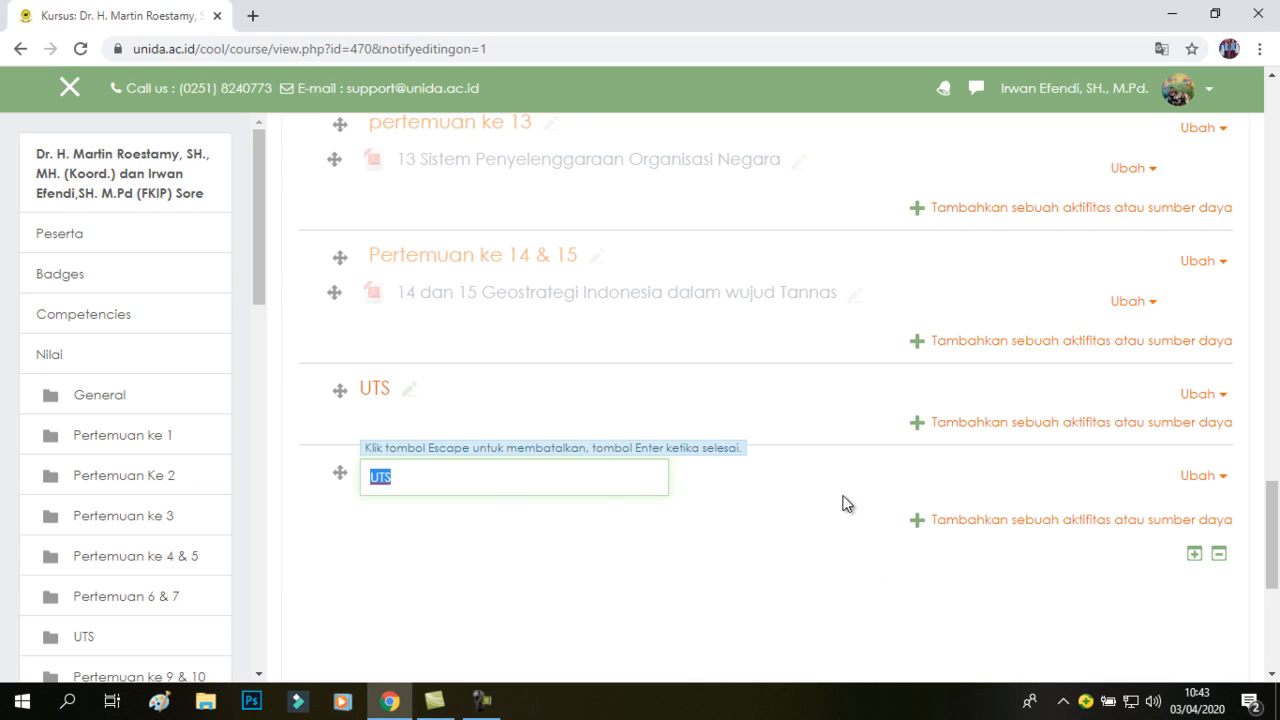
key("Return")
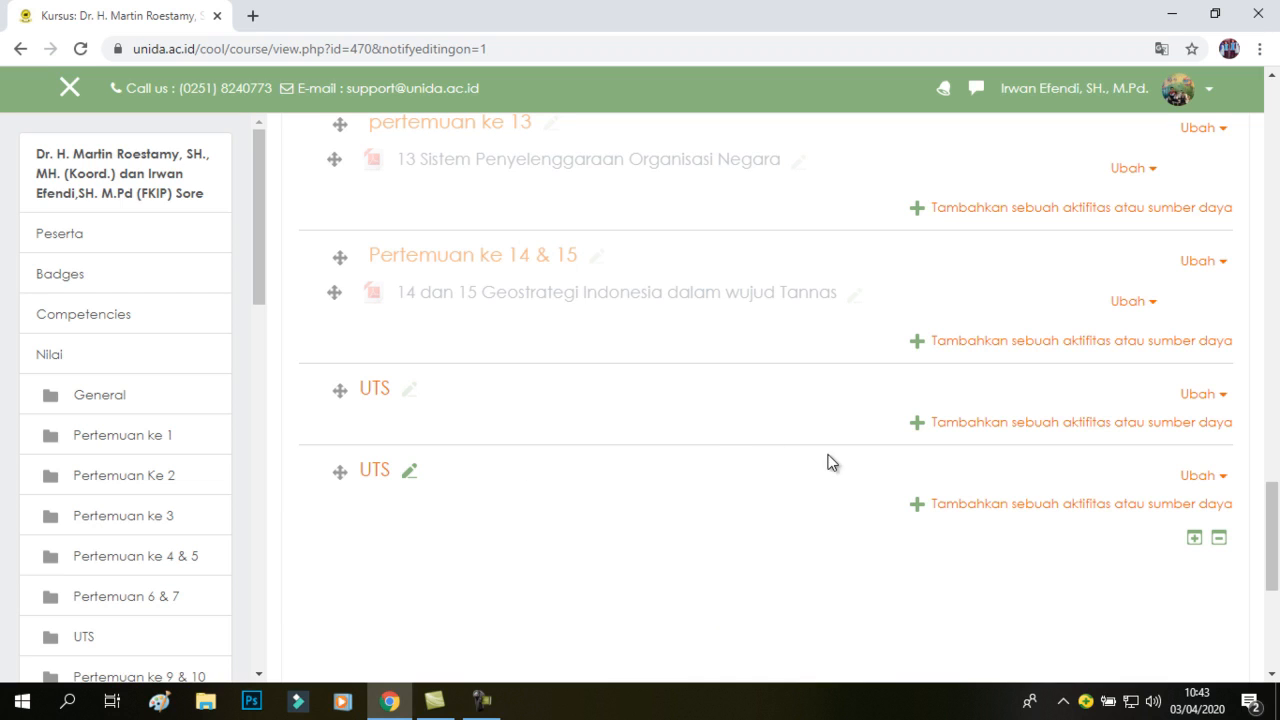
Look through the available activities and resources, and add a Kuis activity to the UTS section directly below Pertemuan ke 14 & 15.
left_click(1092, 424)
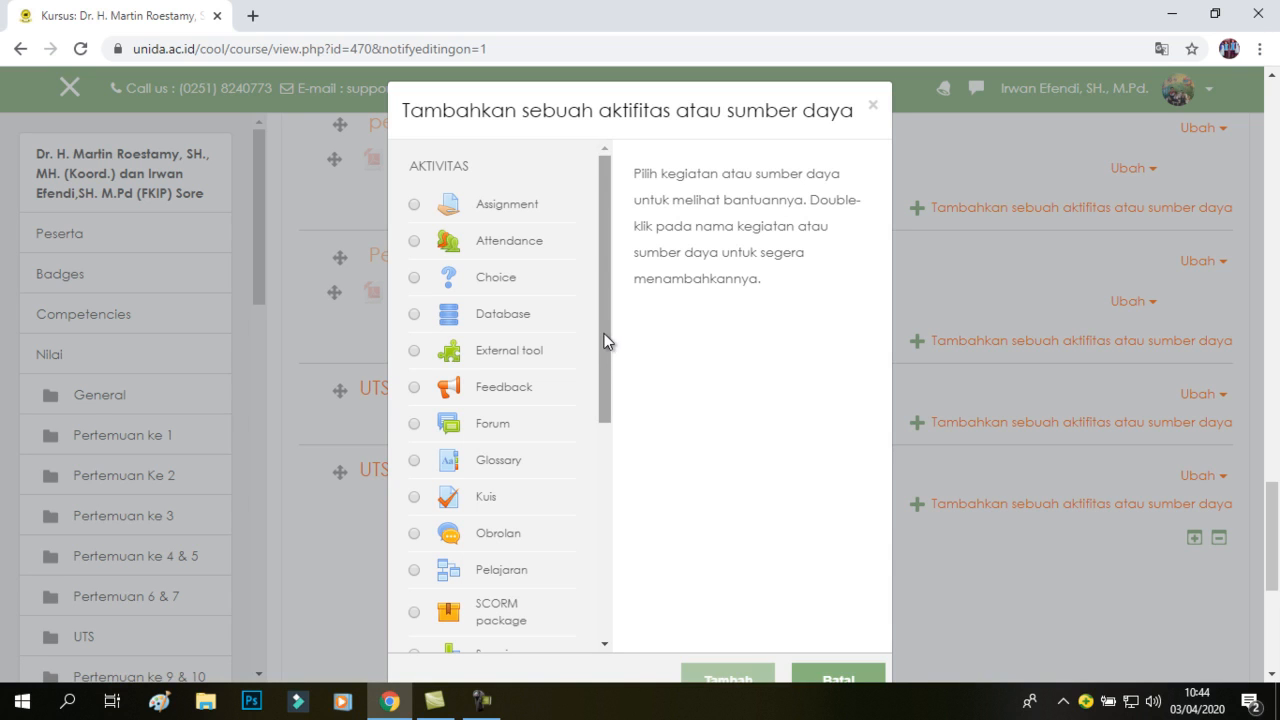
mouse_move(603, 333)
left_mouse_down()
mouse_move(603, 371)
mouse_move(600, 316)
left_mouse_up()
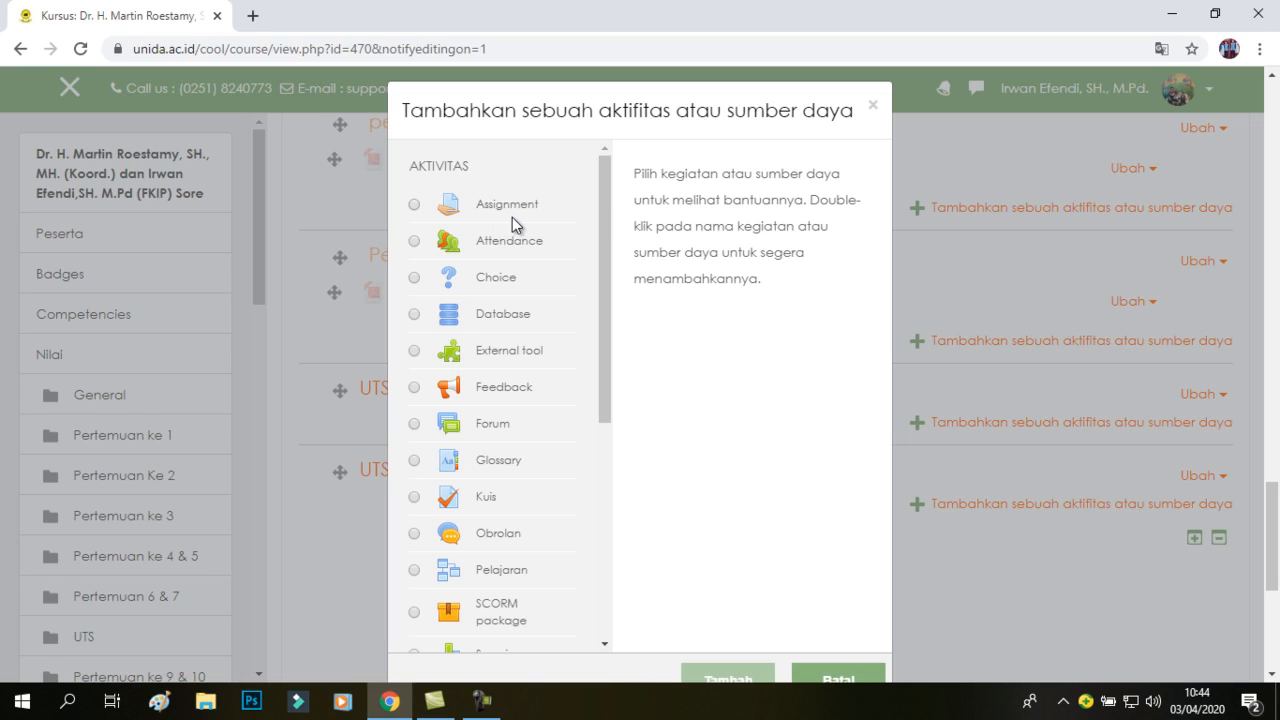
left_click_drag(512, 217, 528, 243)
left_click(520, 288)
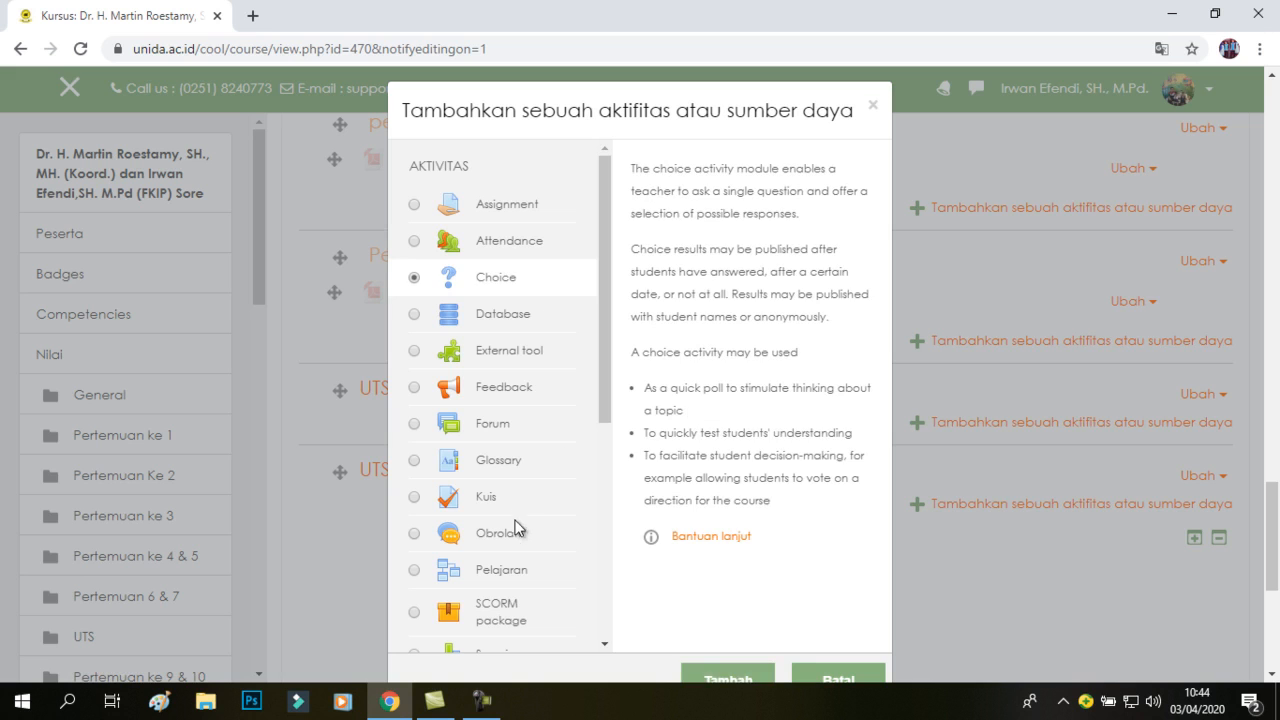
left_click_drag(600, 418, 581, 571)
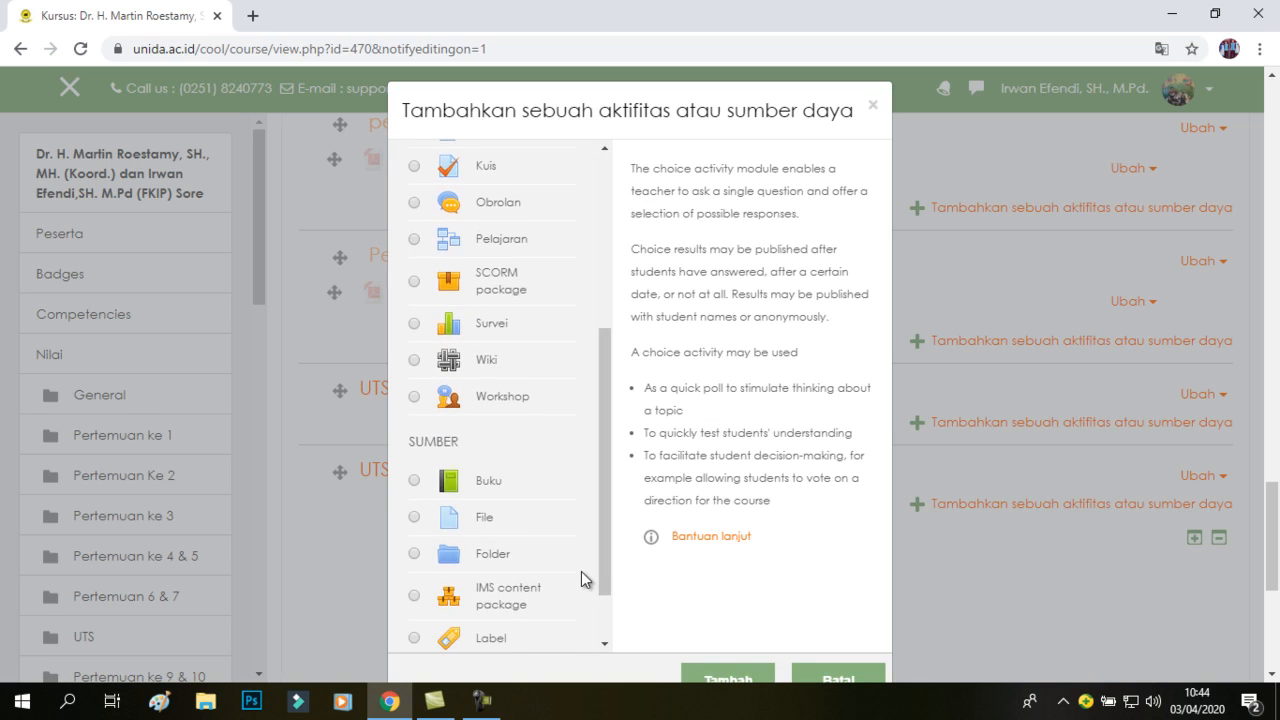
left_click_drag(608, 537, 606, 371)
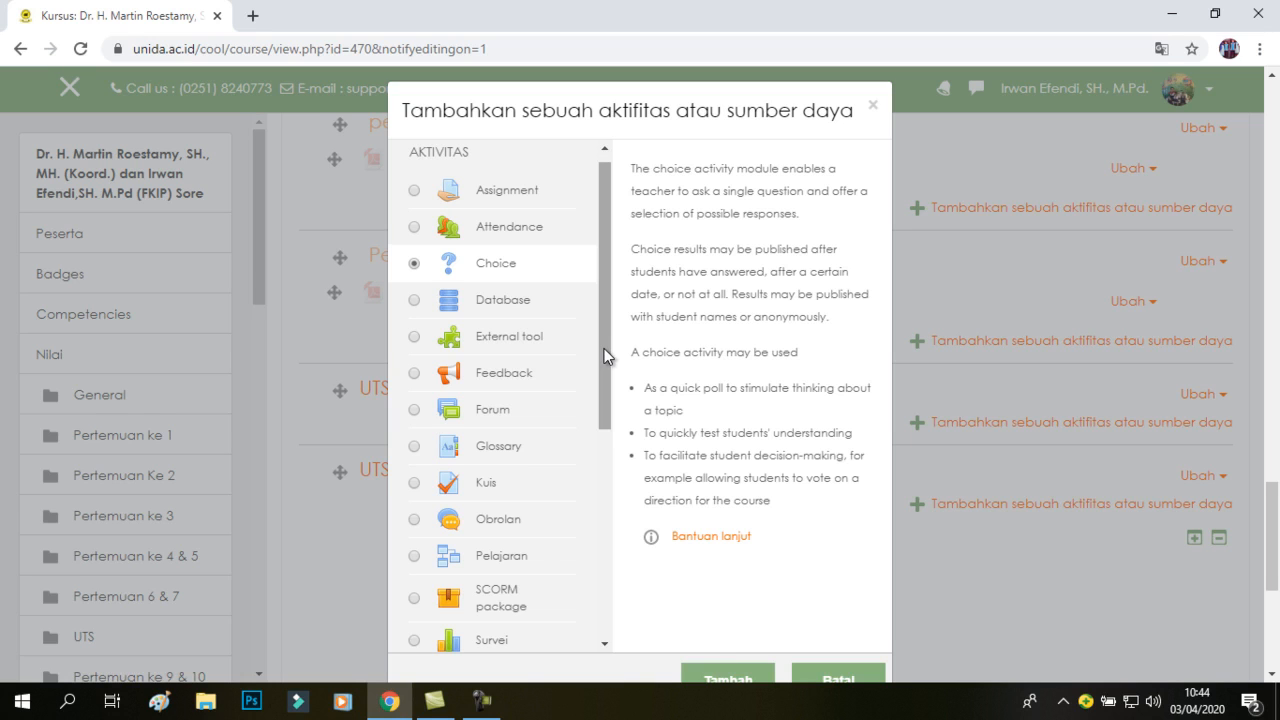
left_click_drag(604, 356, 600, 417)
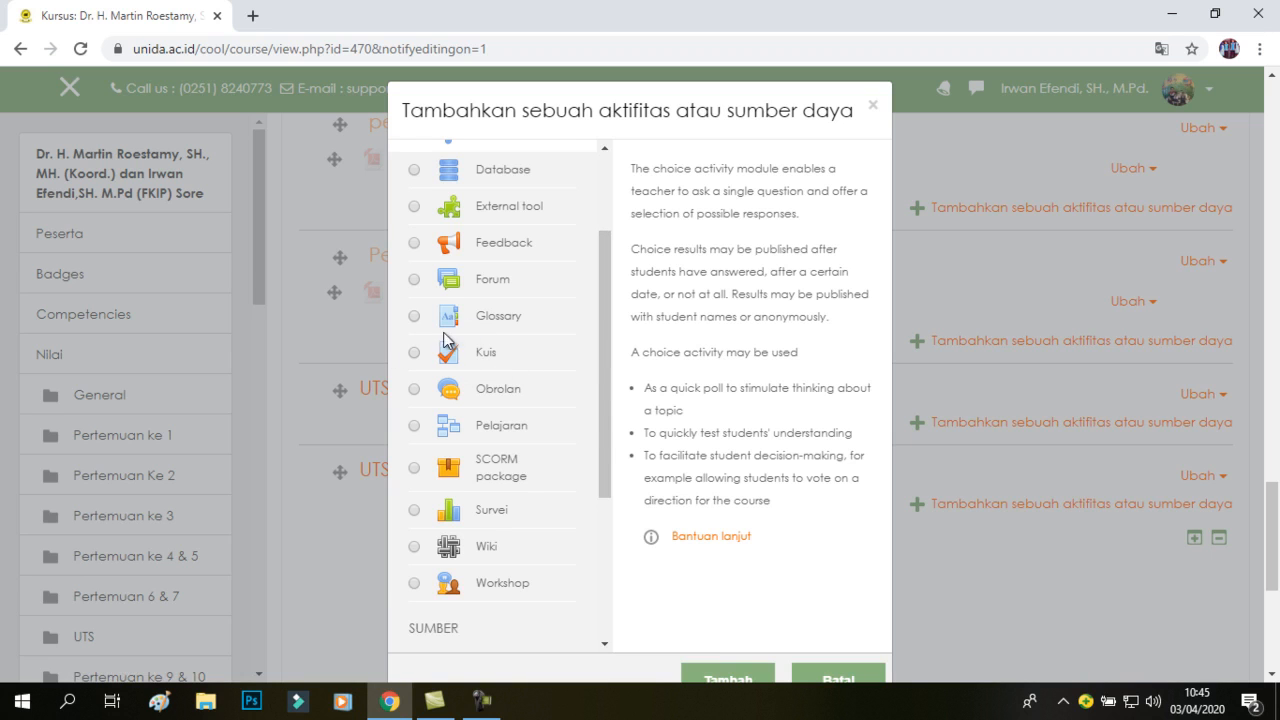
mouse_move(601, 400)
left_mouse_down()
mouse_move(599, 292)
mouse_move(617, 393)
left_mouse_up()
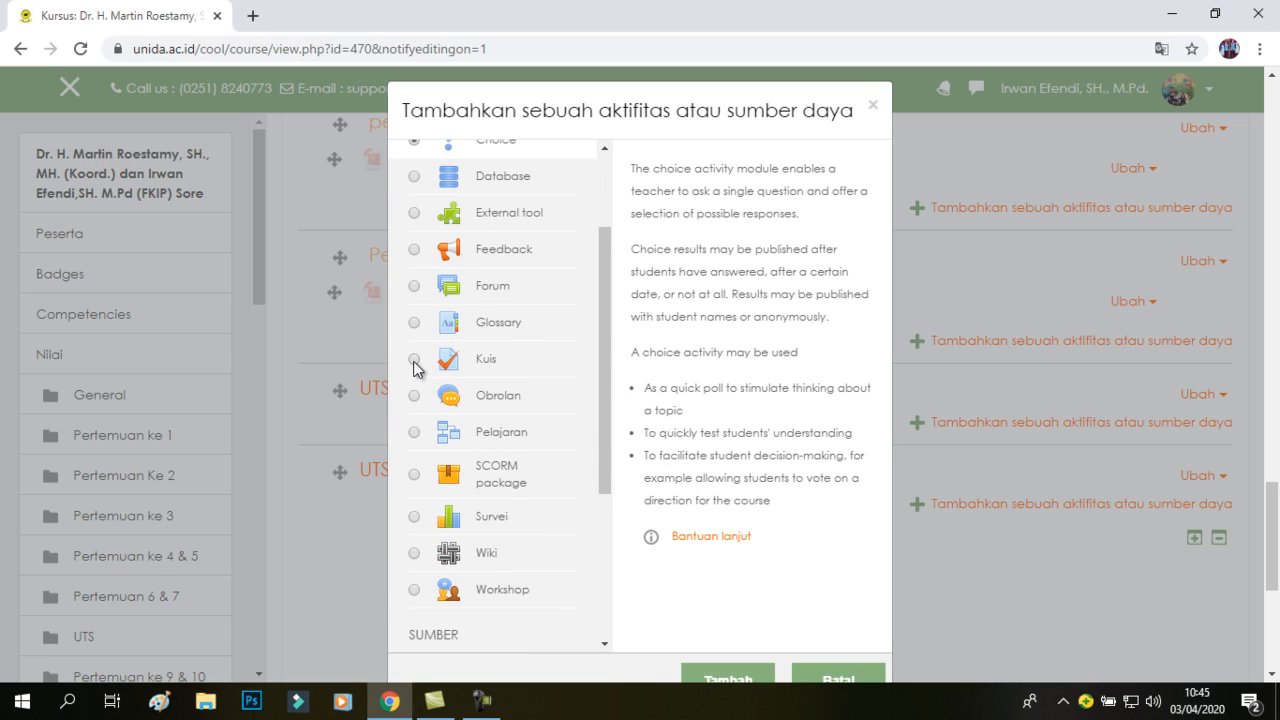
left_click(414, 358)
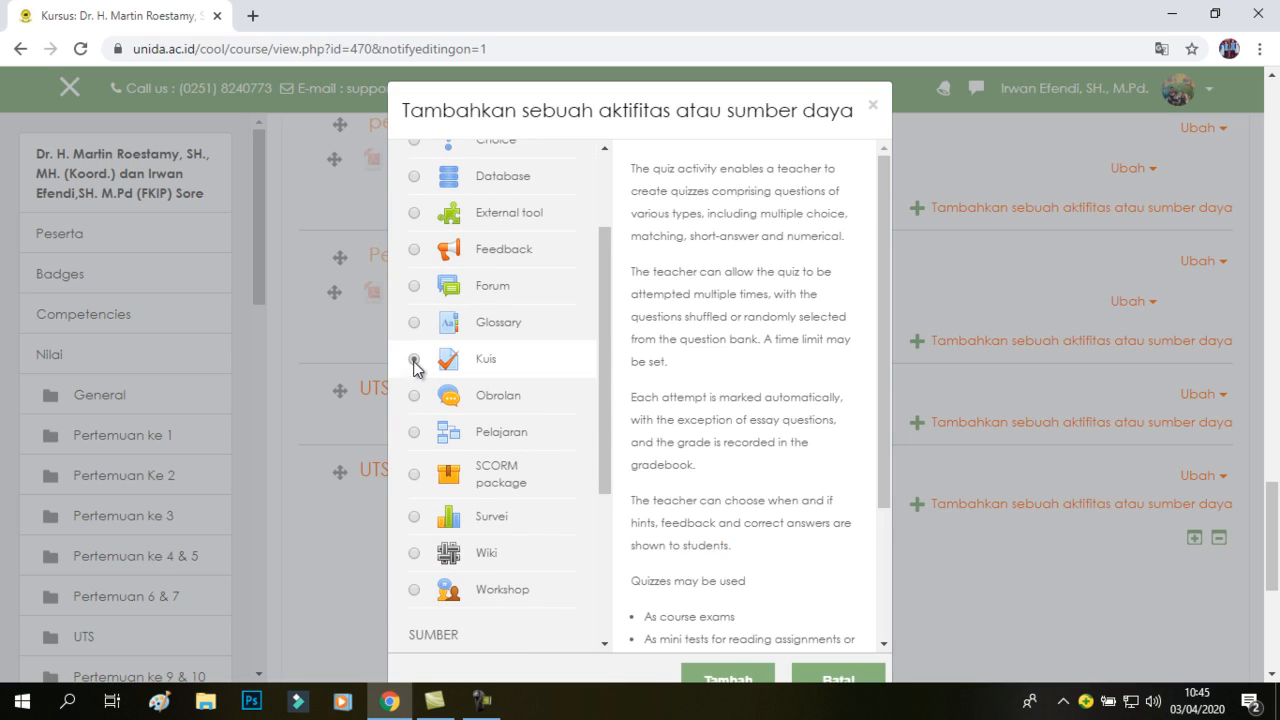
left_click(742, 680)
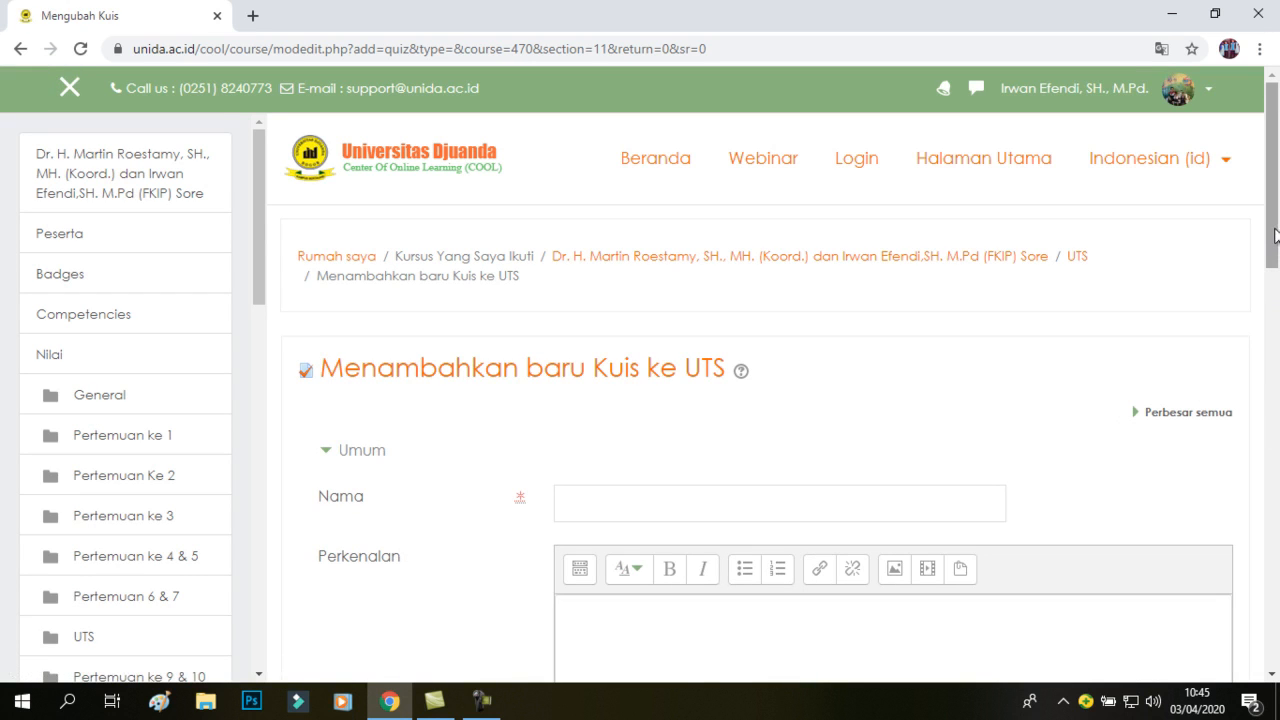
Name the new quiz "UTS PKn" in its general settings.
left_click_drag(1275, 318, 1223, 257)
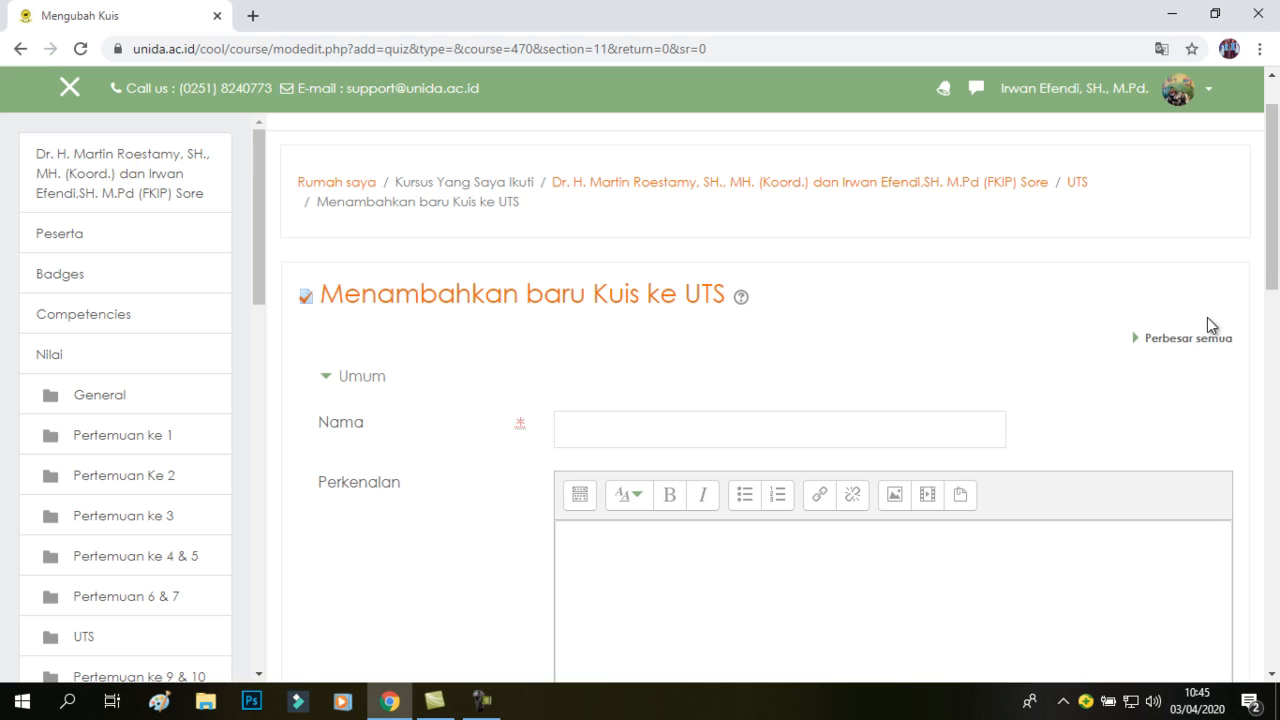
left_click_drag(1272, 268, 1206, 257)
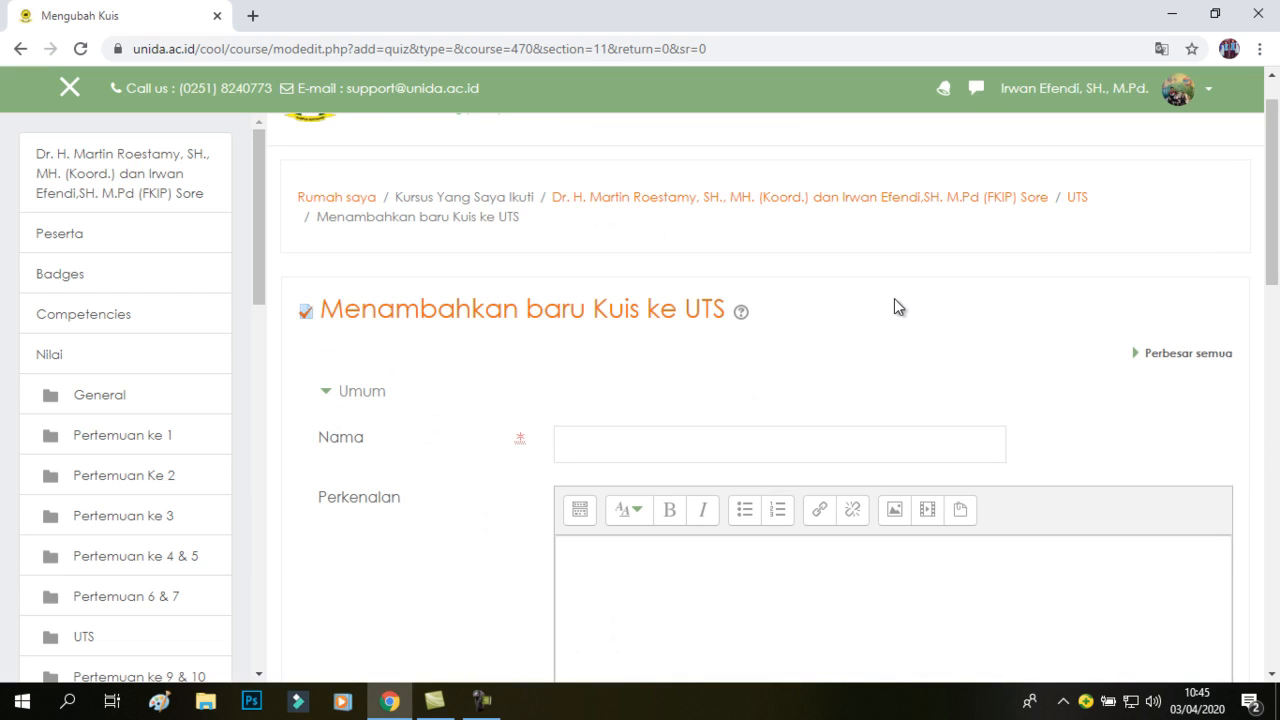
left_click(593, 446)
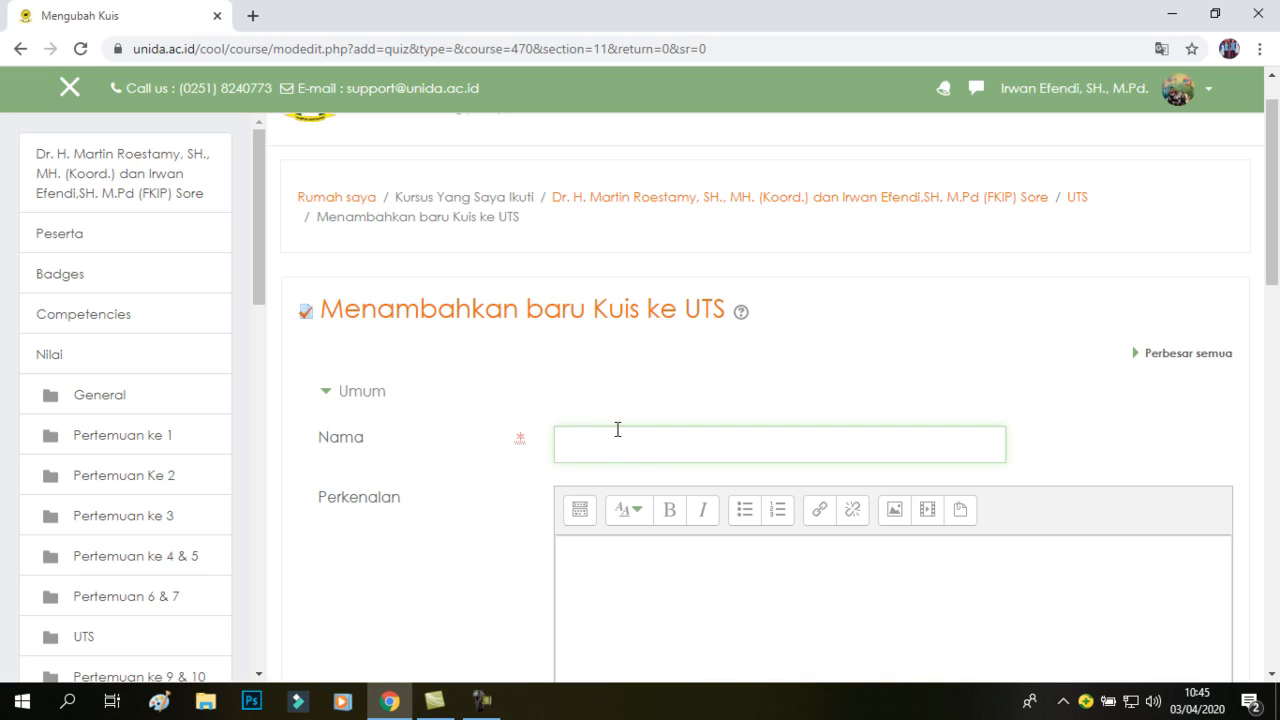
type("UTS PKN")
key("BackSpace")
type("n")
Enter the description "jawab dan kerjakan uts pkn ini lalu krim jawaban ter sebut ke halaman lms ini" and show it on the course page.
left_click(590, 558)
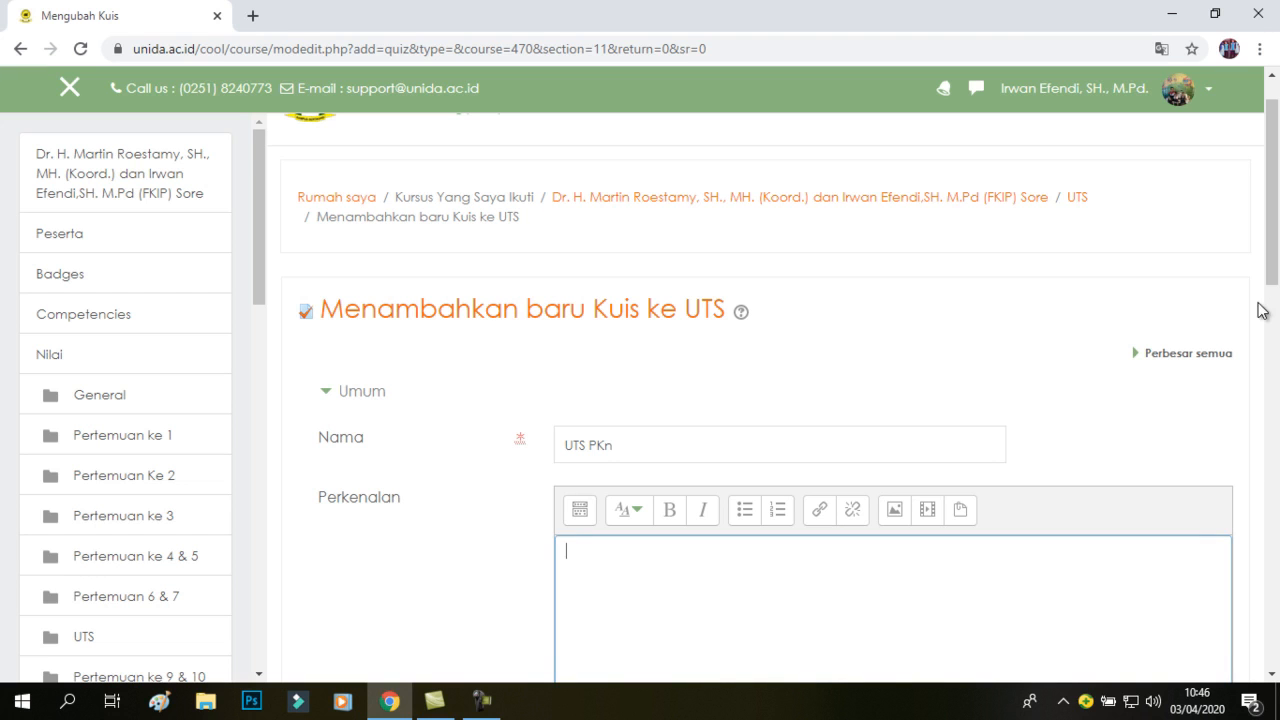
left_click_drag(1273, 270, 1273, 320)
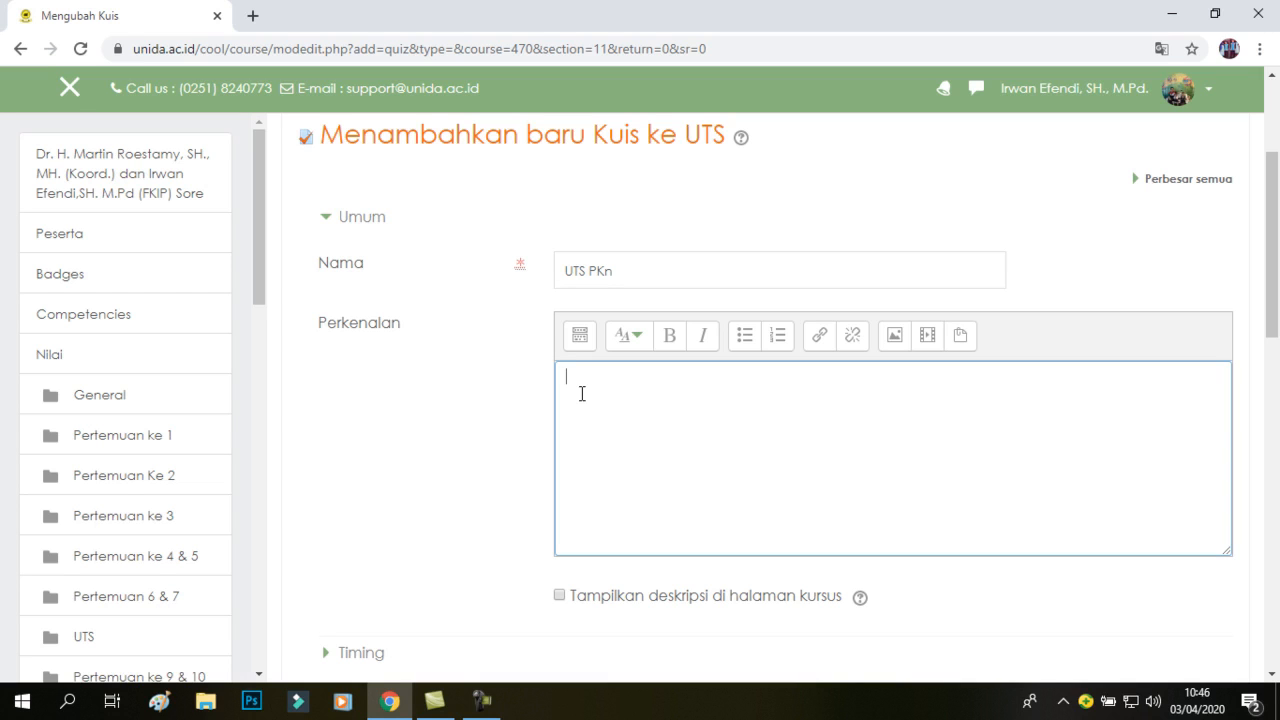
type("jawab")
type("dan kerjakan ")
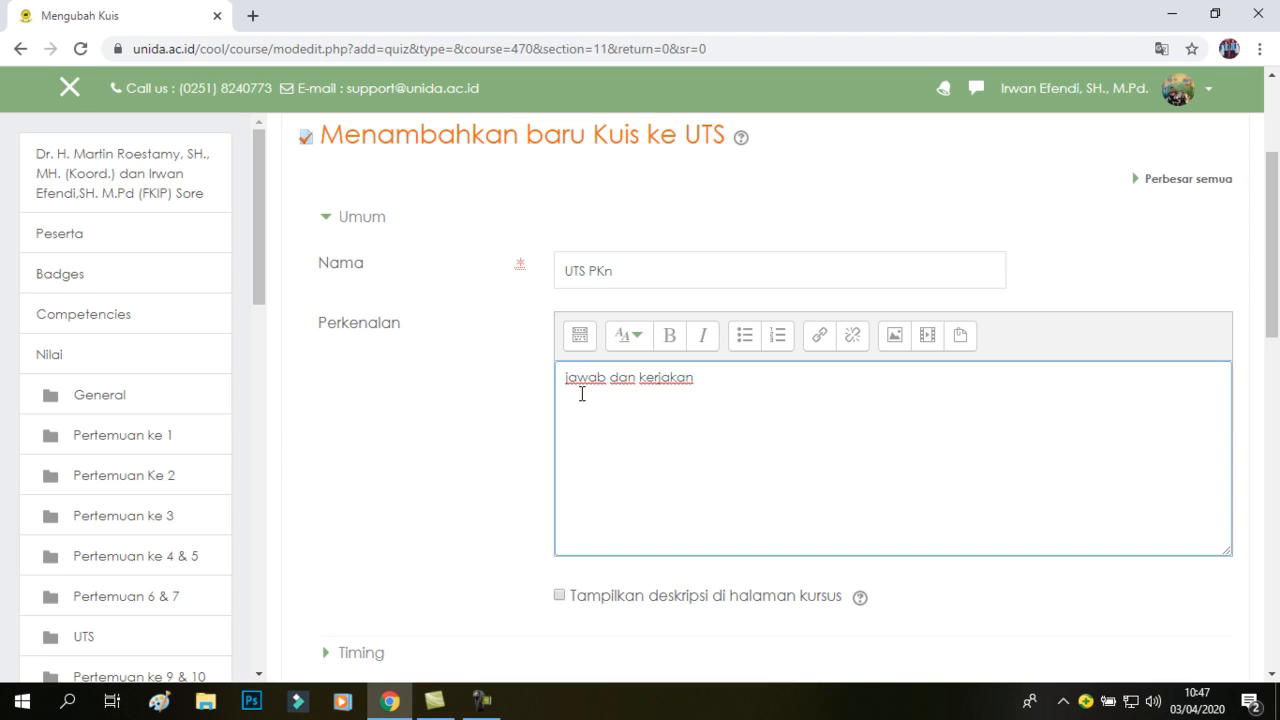
type("uts pkn ")
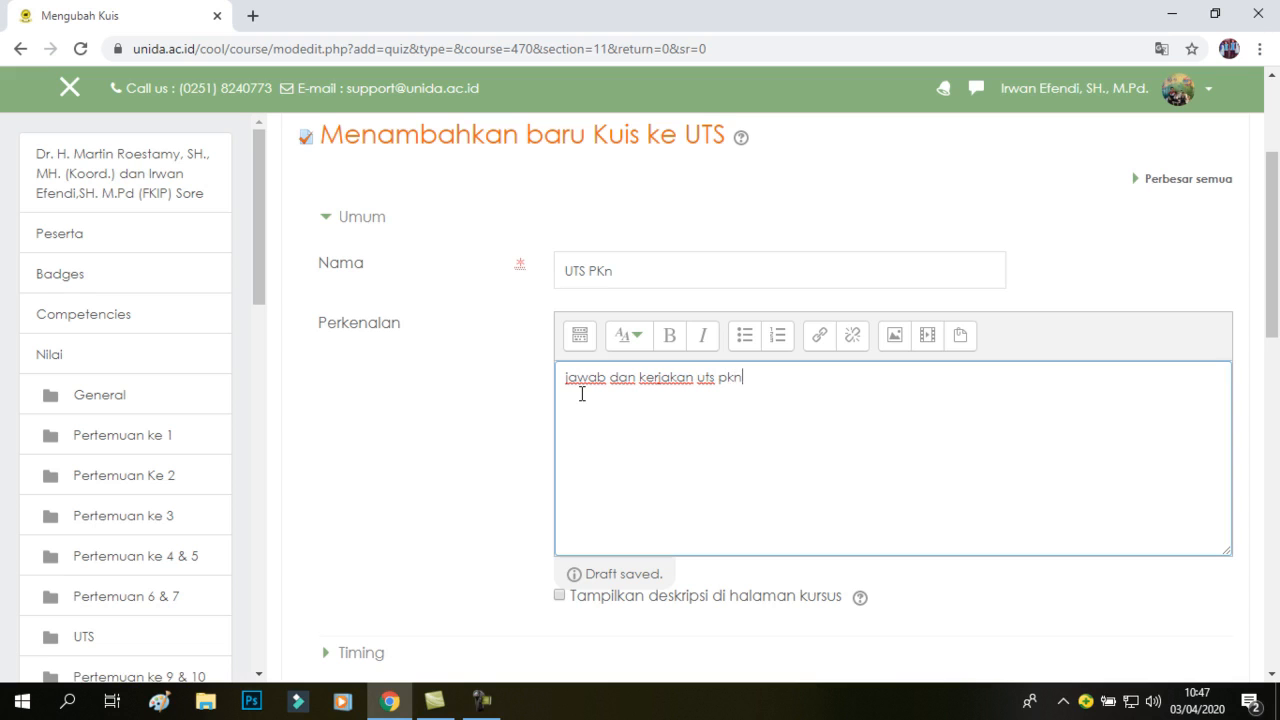
type("ini lalu krim jawaban ter sebut ke halaman ")
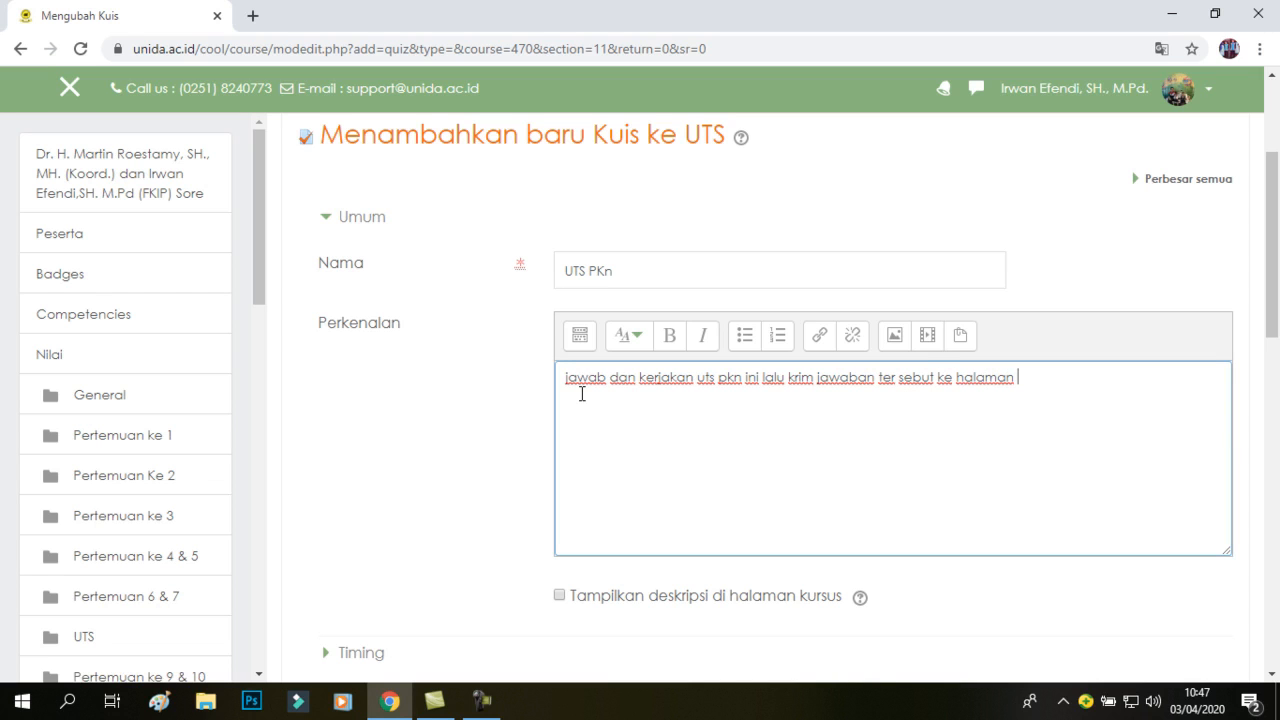
type("lms ini")
left_click(1273, 675)
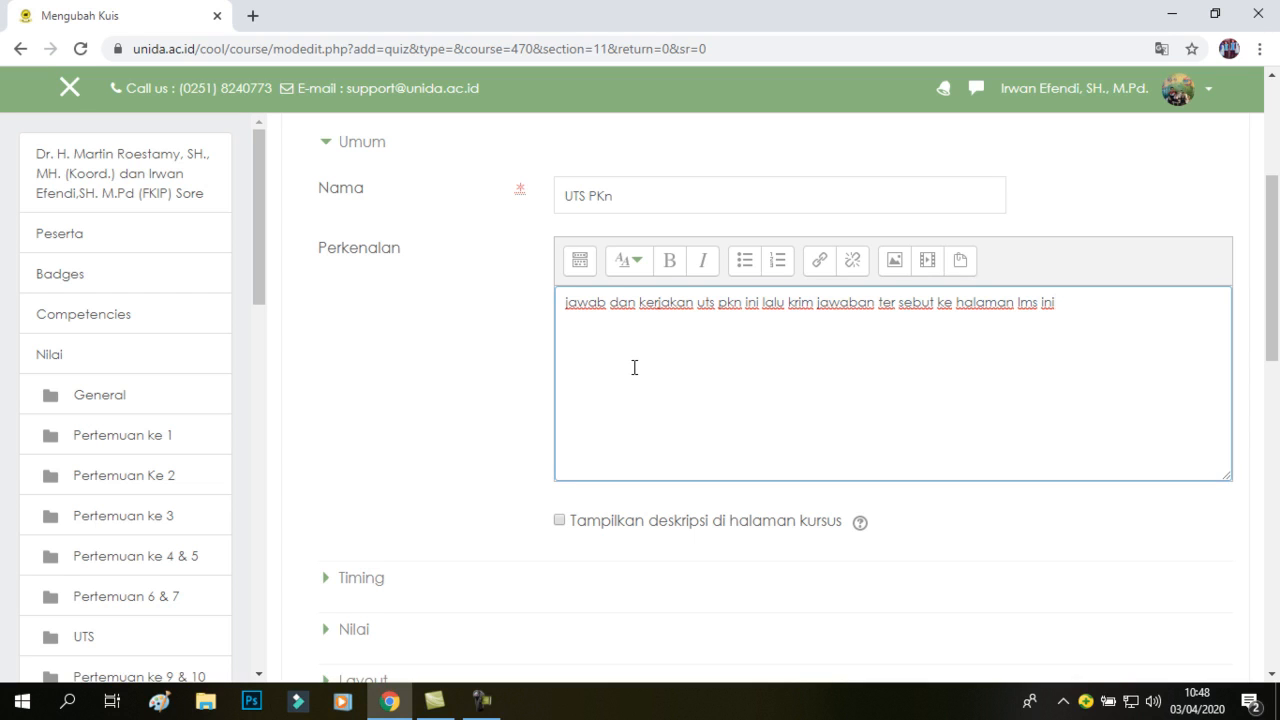
left_click(559, 521)
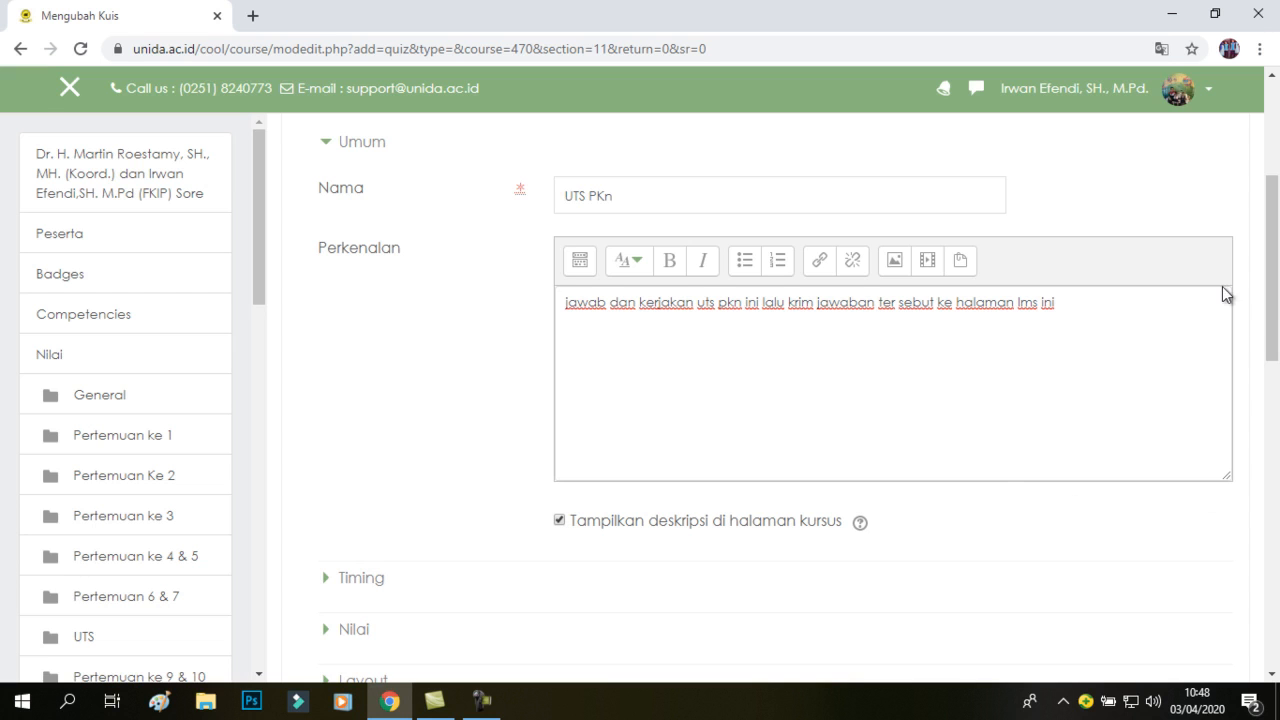
Activate the quiz start time (Kuis dimulai) in the Timing settings and set it to 3 April 2020 at 10:00.
mouse_move(1275, 295)
left_mouse_down()
mouse_move(1275, 334)
mouse_move(1275, 310)
left_mouse_up()
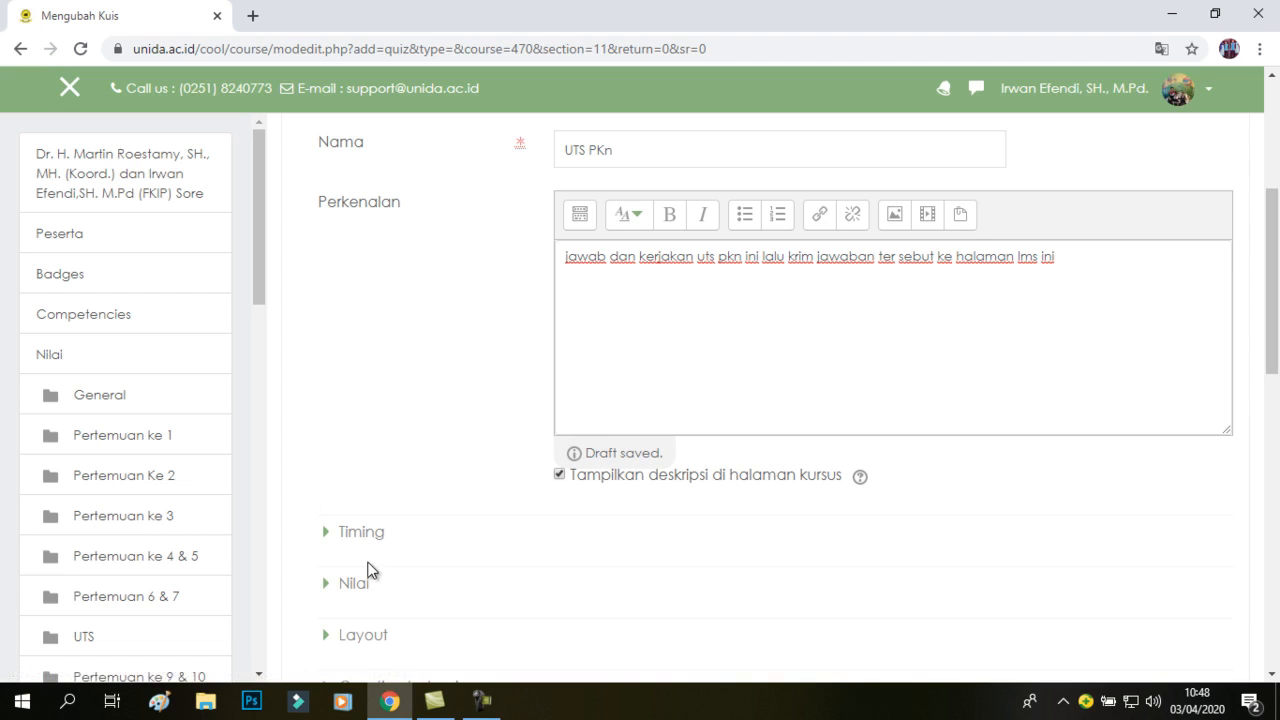
left_click_drag(1277, 338, 1264, 436)
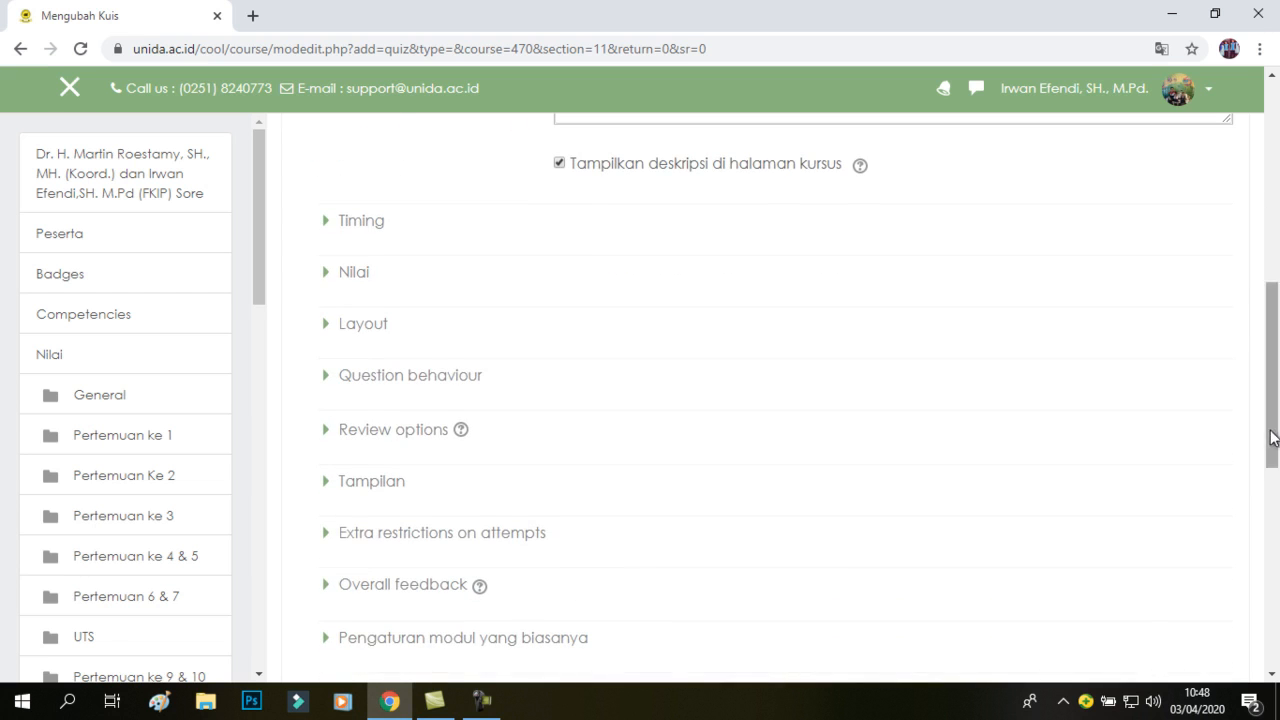
left_click_drag(1271, 434, 1270, 424)
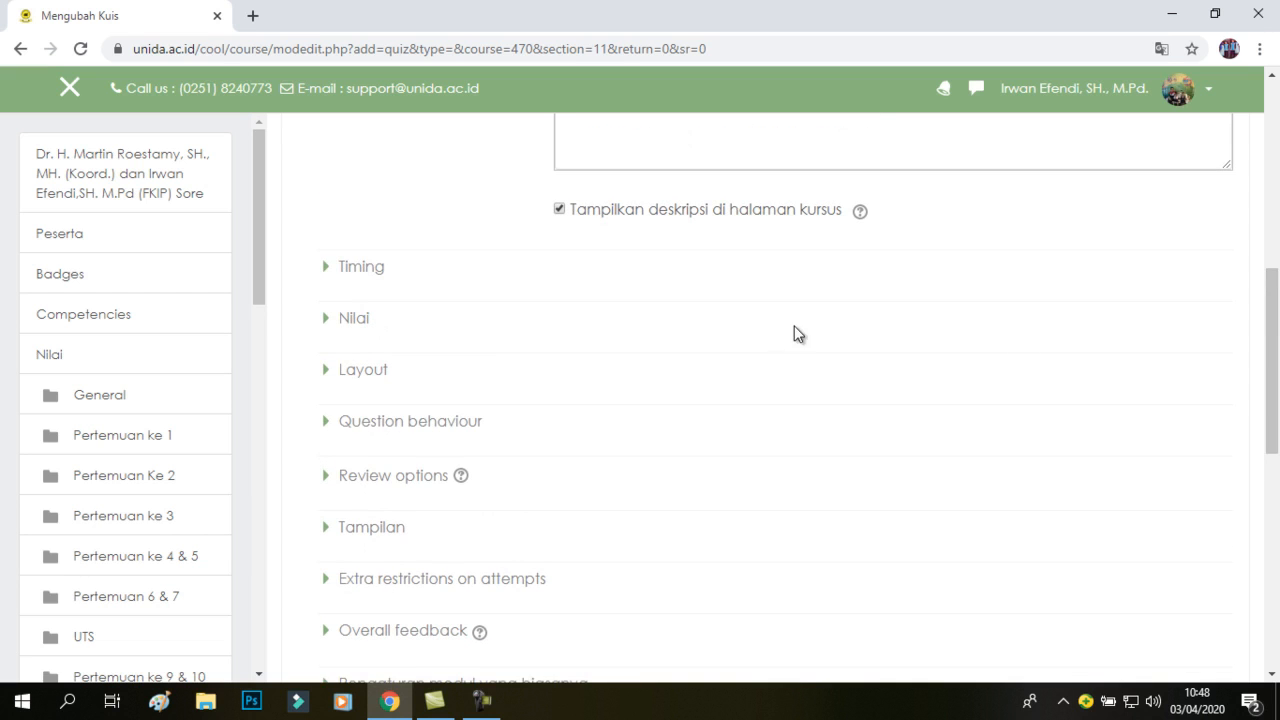
left_click(326, 270)
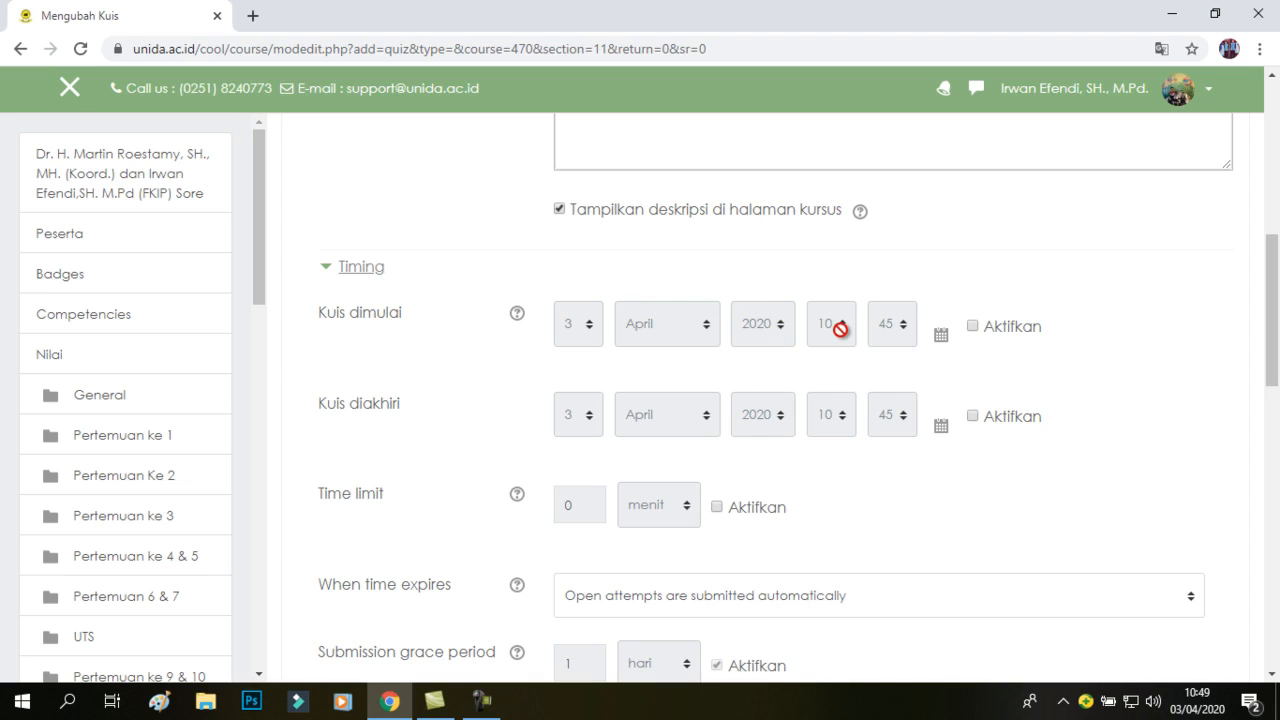
left_click(972, 327)
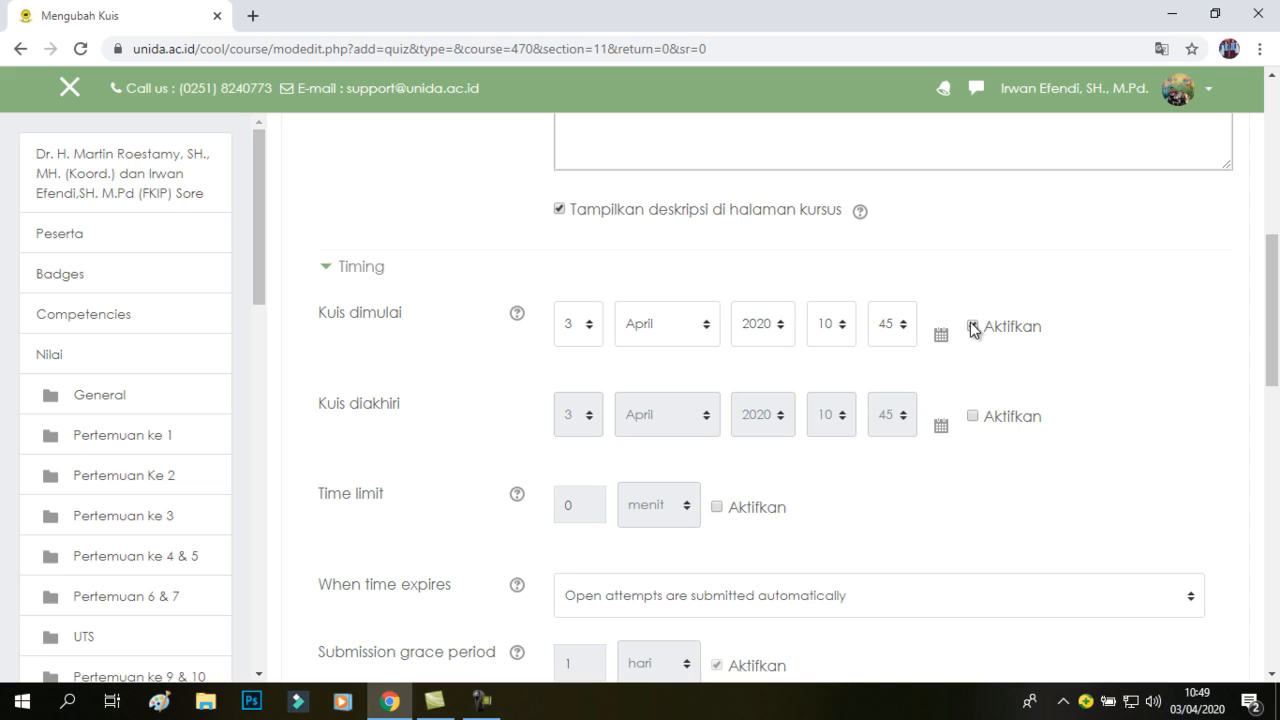
left_click(588, 332)
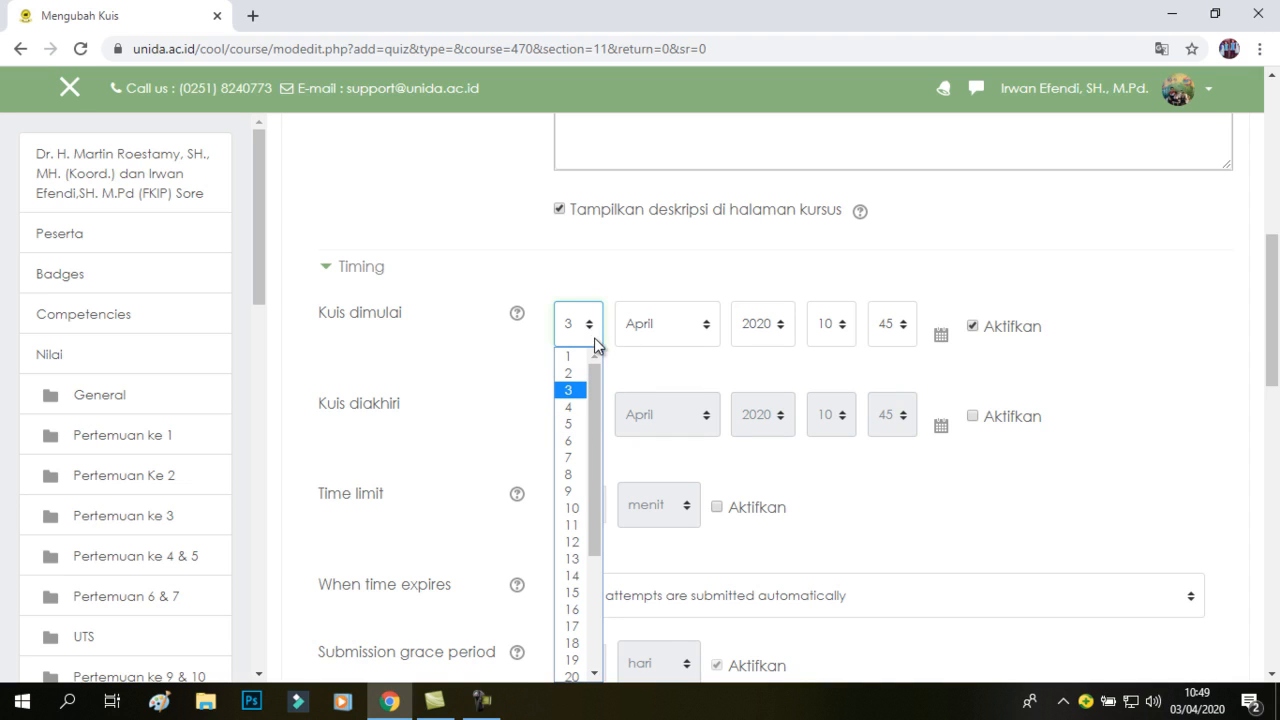
left_click(625, 360)
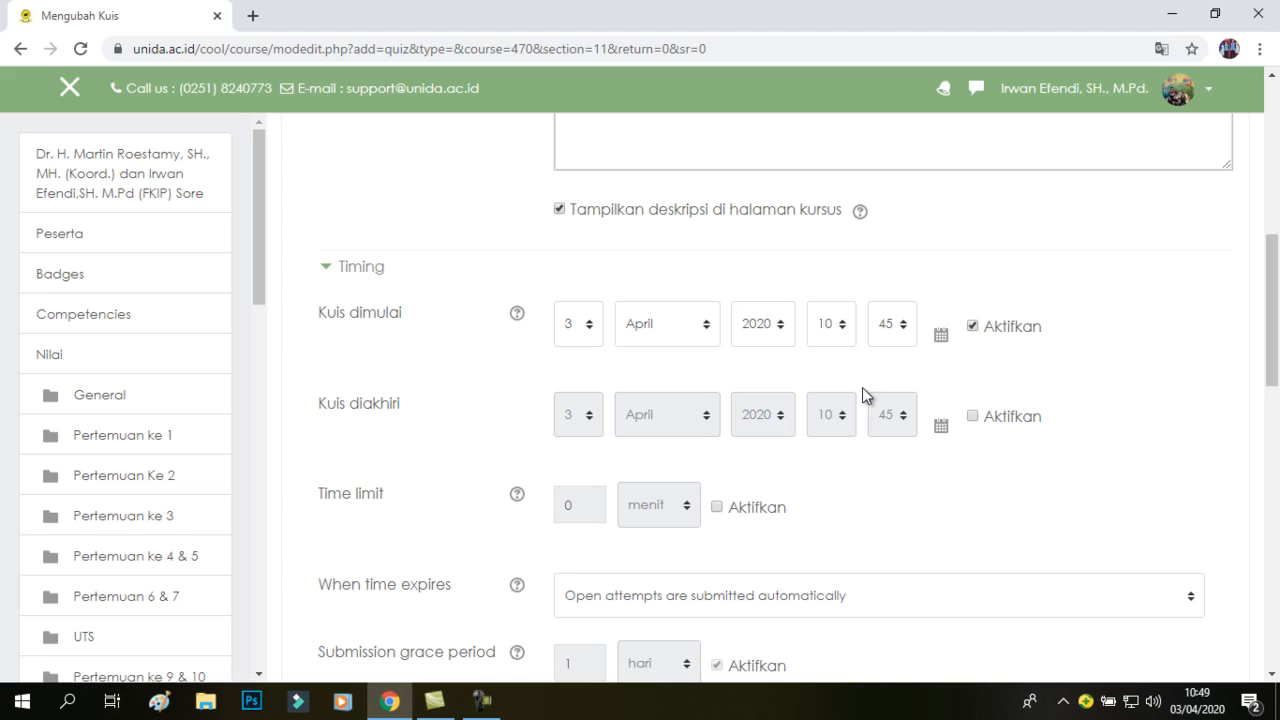
left_click(845, 331)
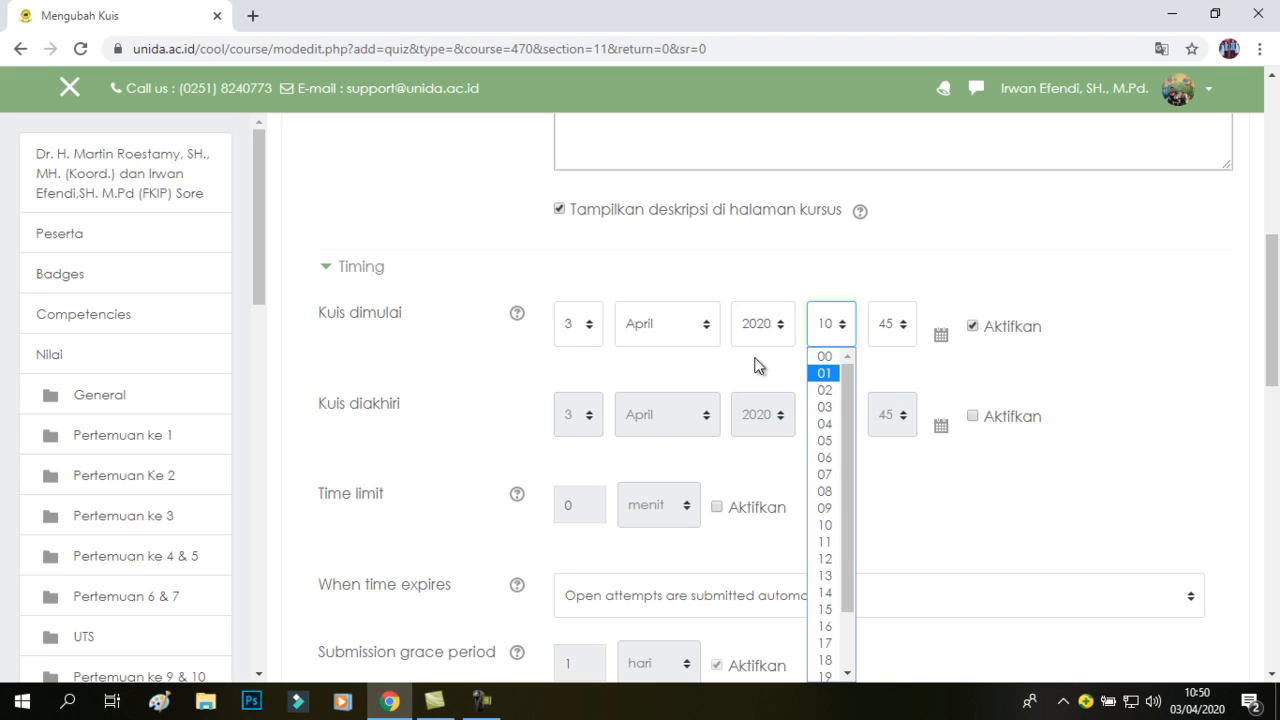
left_click(831, 524)
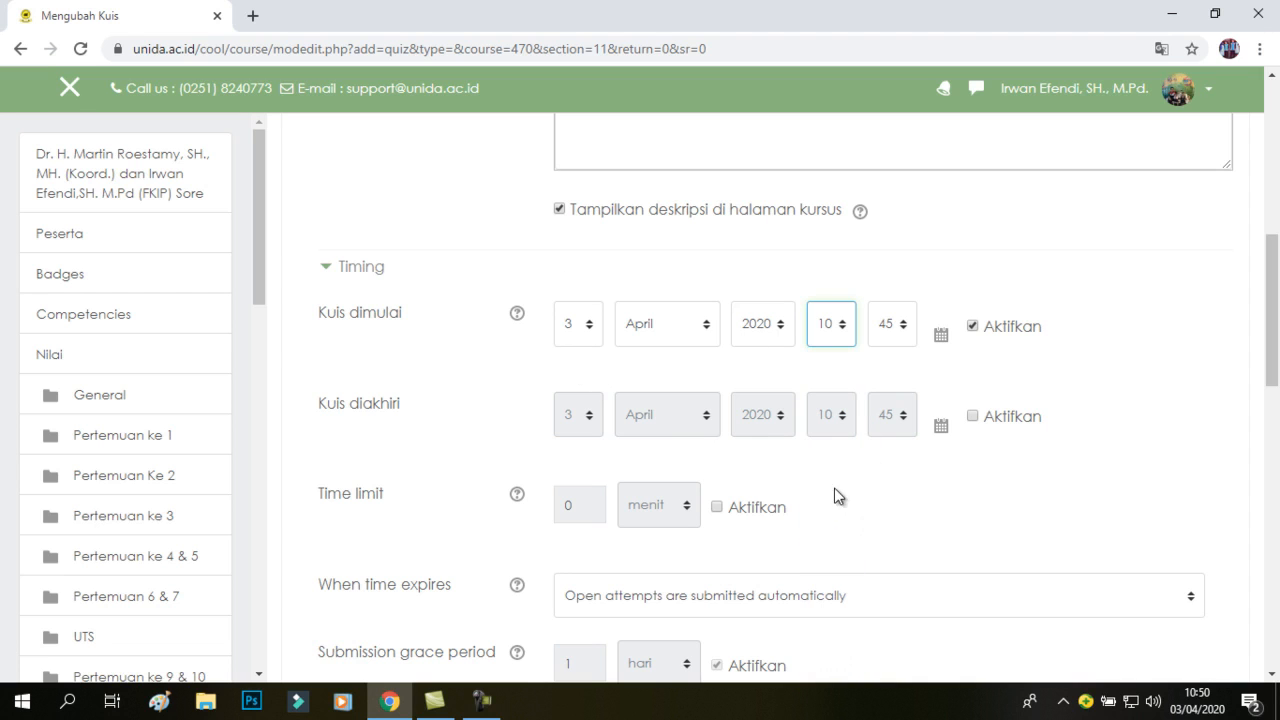
left_click(906, 328)
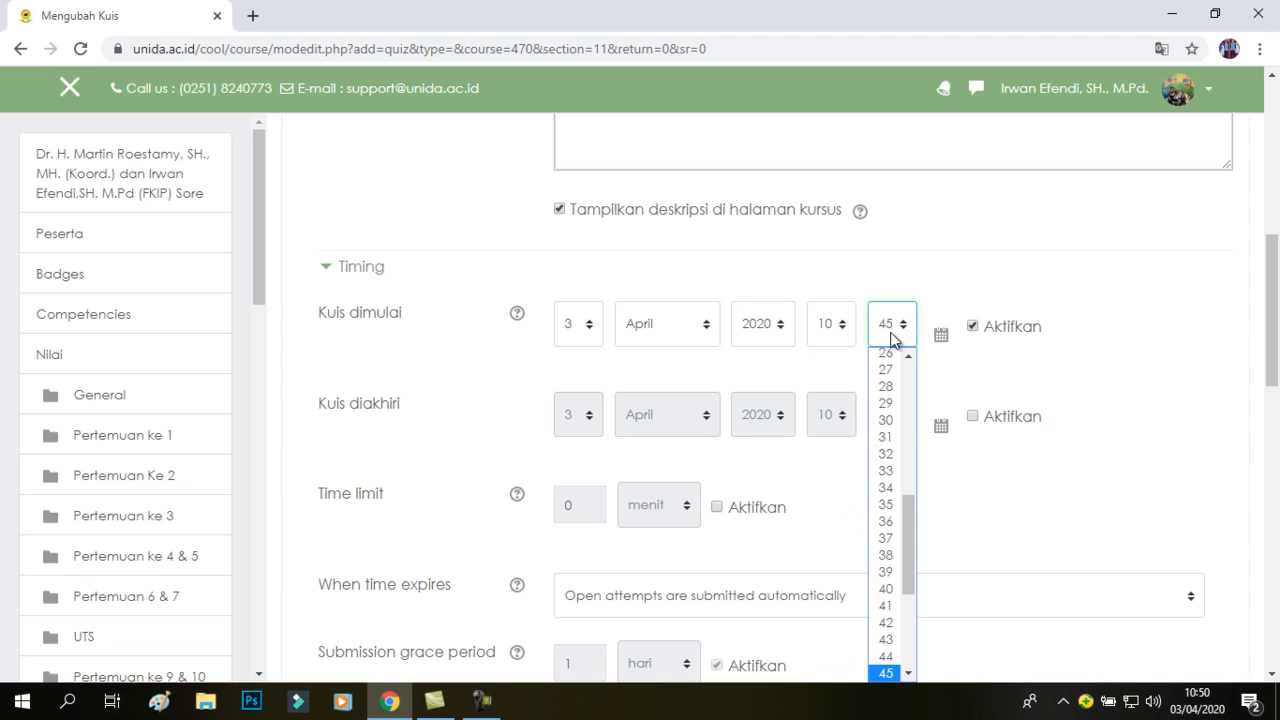
left_click_drag(907, 521, 902, 363)
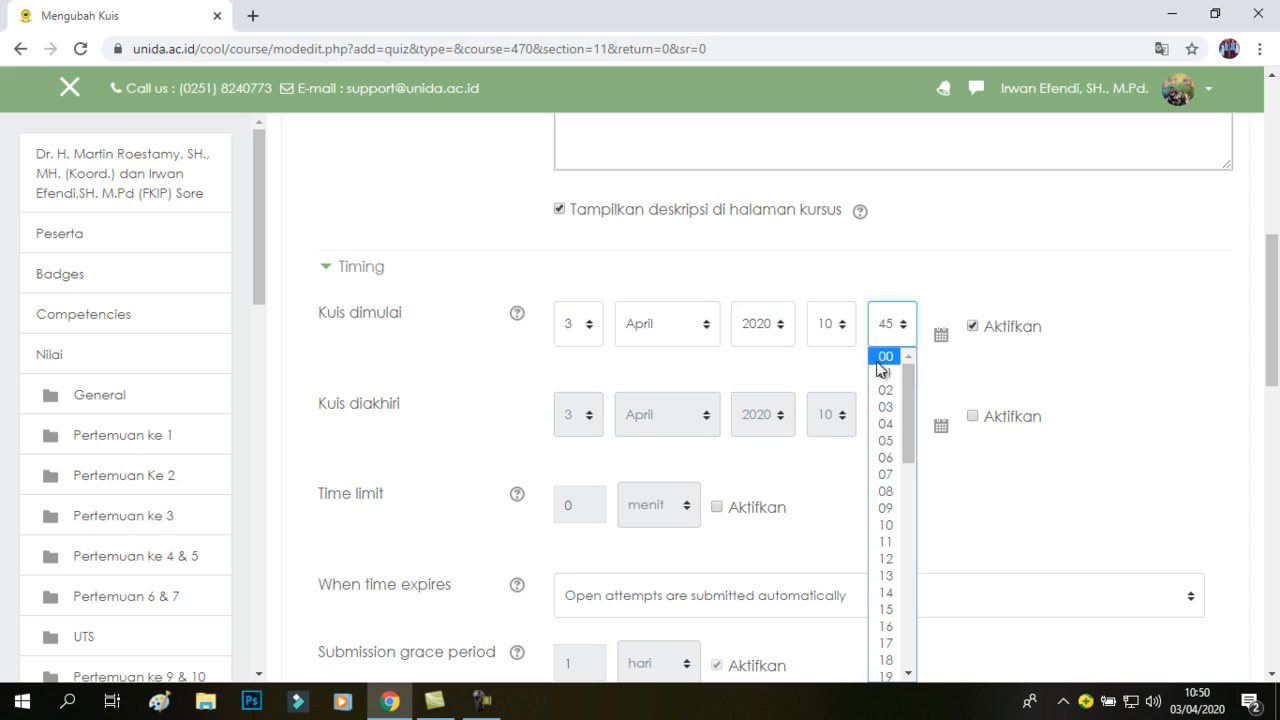
left_click(879, 362)
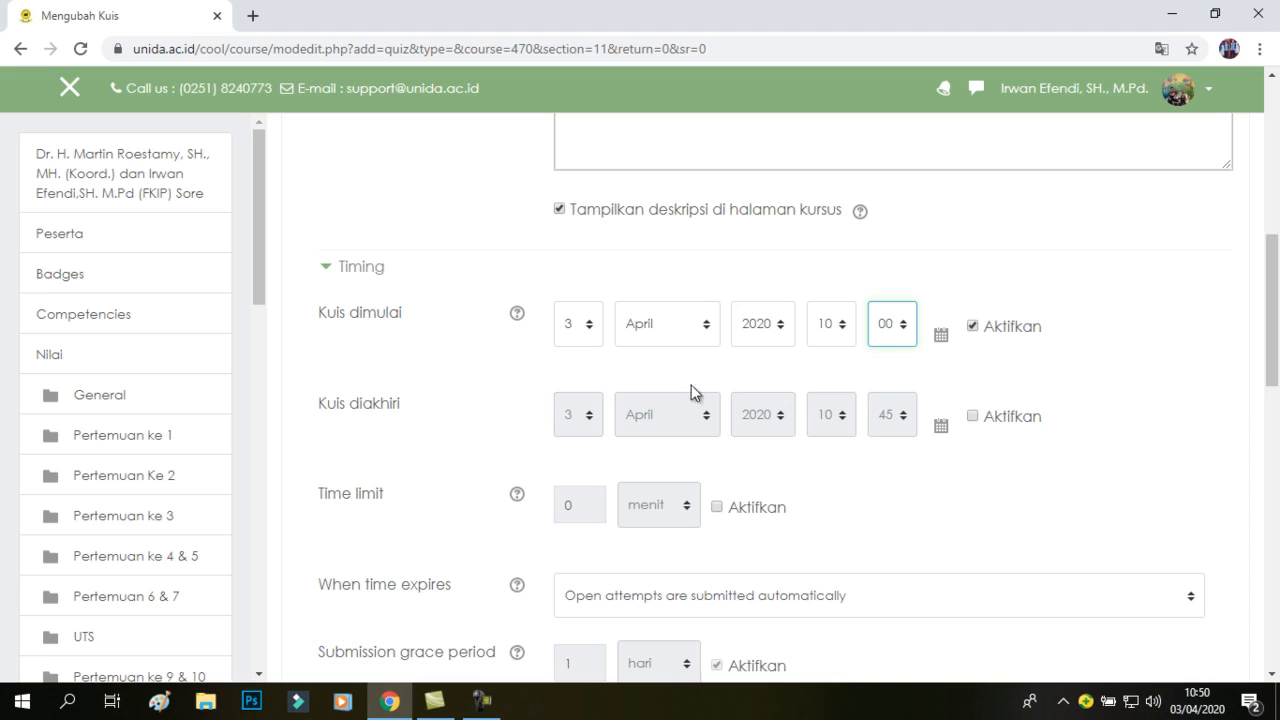
Activate the quiz end time (Kuis diakhiri) and set its time to 11:30 on 3 April 2020.
left_click(974, 418)
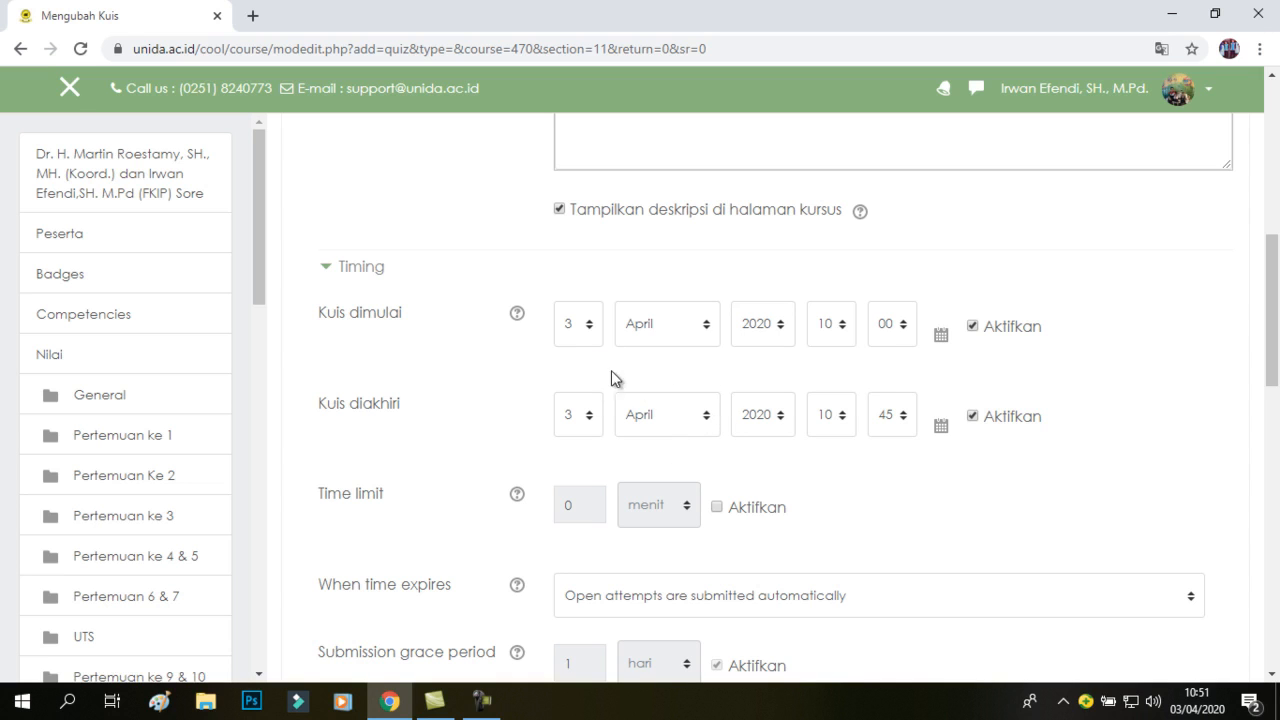
left_click(843, 417)
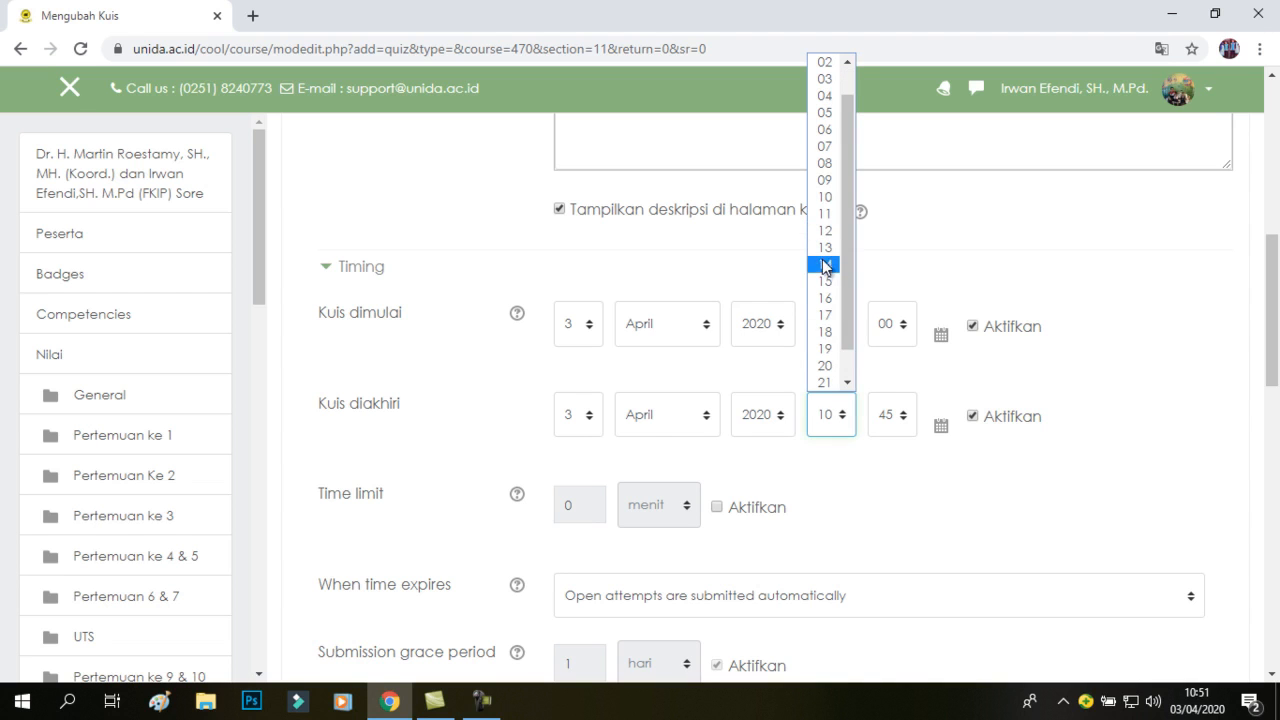
left_click(825, 215)
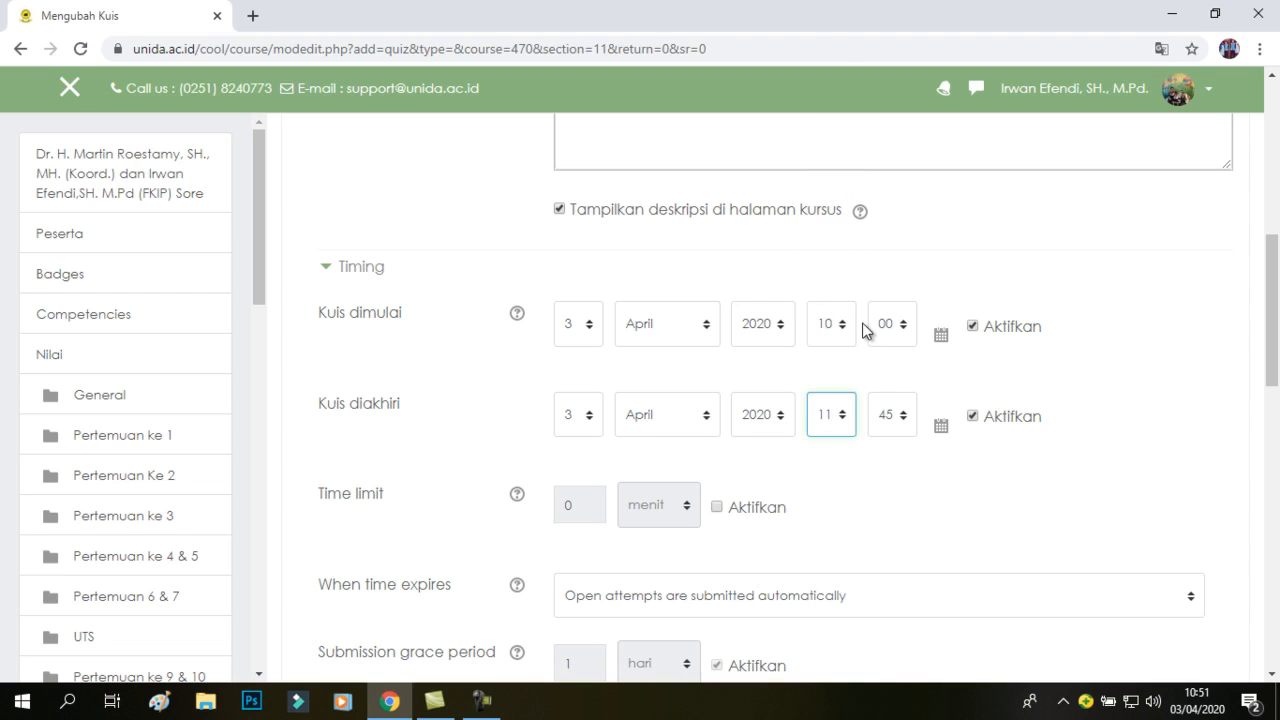
left_click(903, 418)
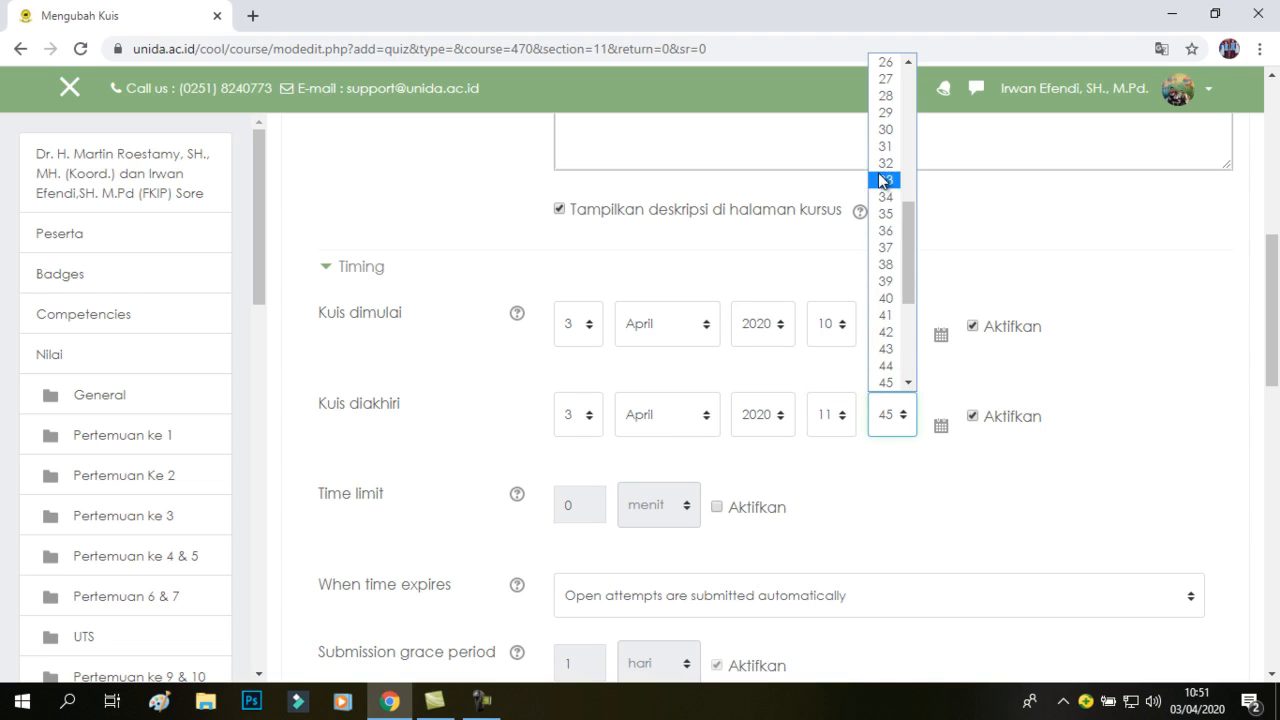
left_click(885, 129)
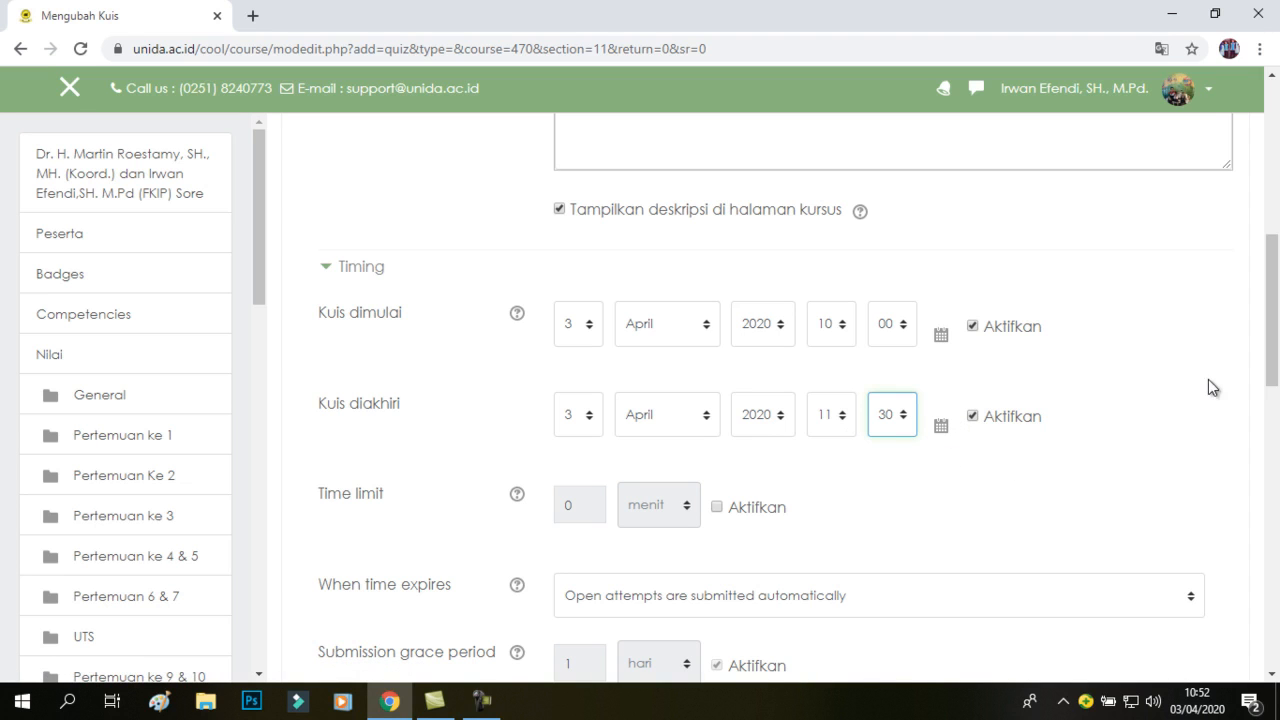
scroll(1275, 350, "down", 2)
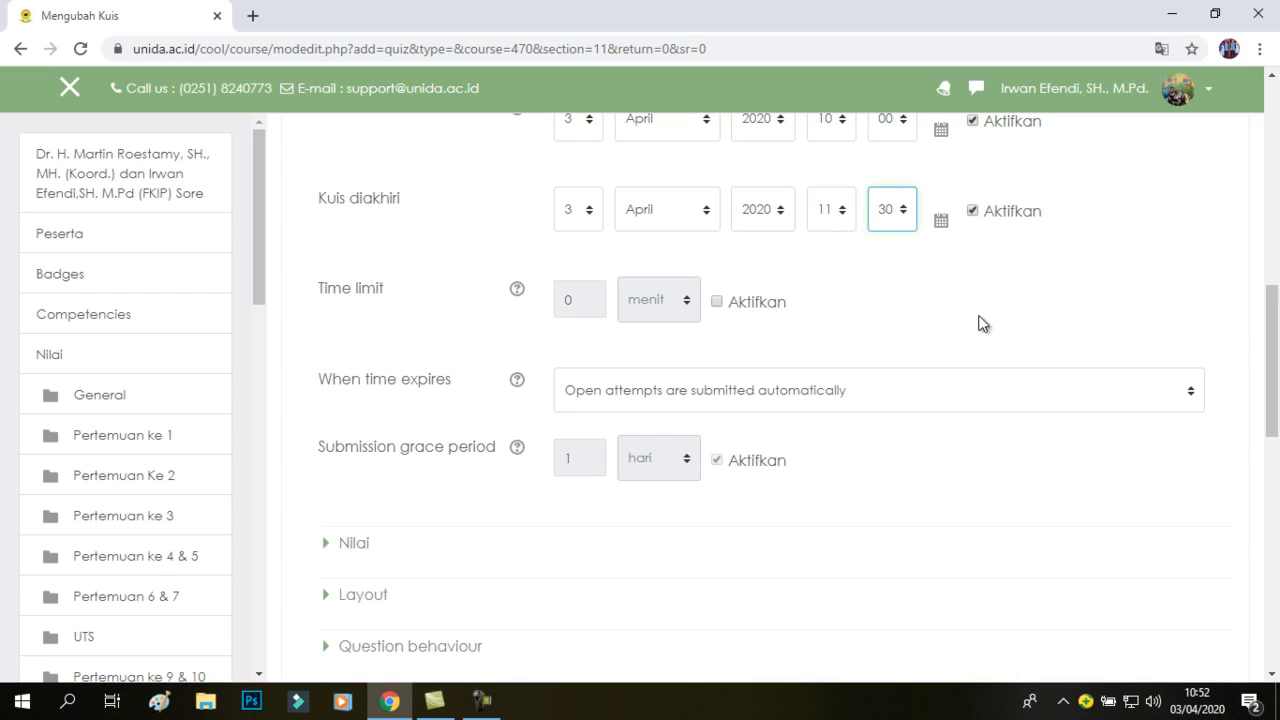
left_click(718, 304)
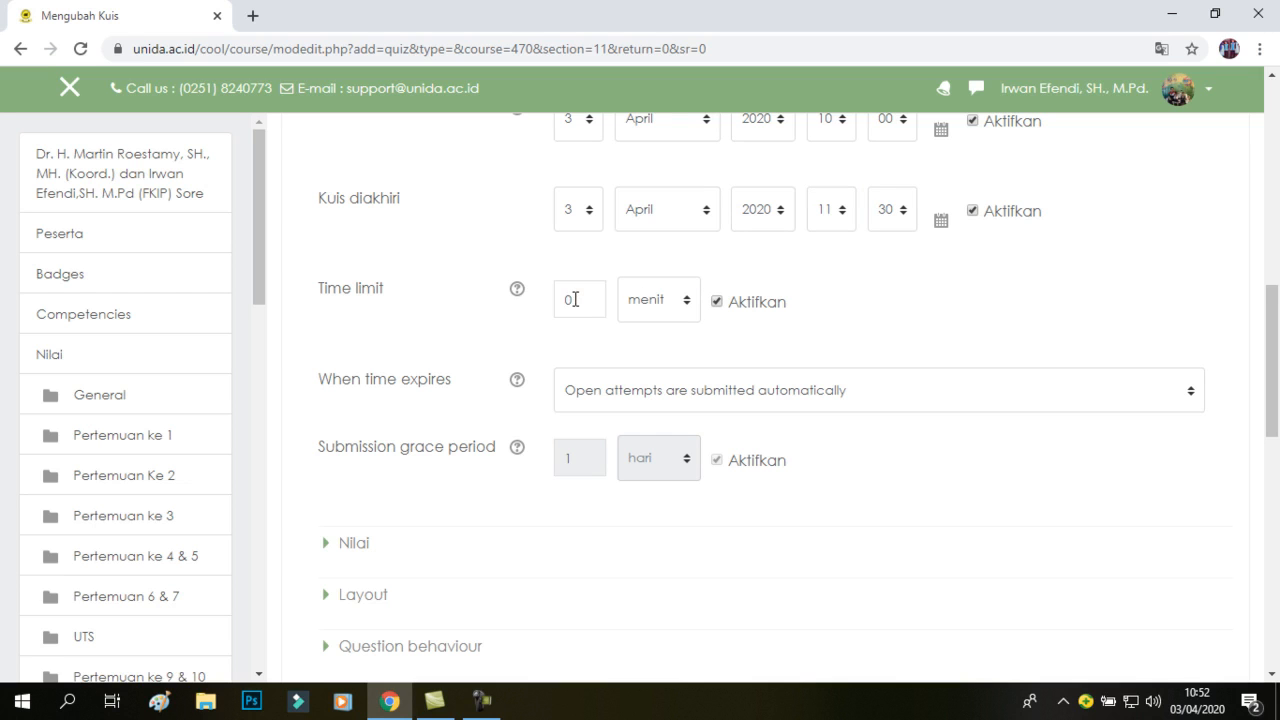
left_click(575, 300)
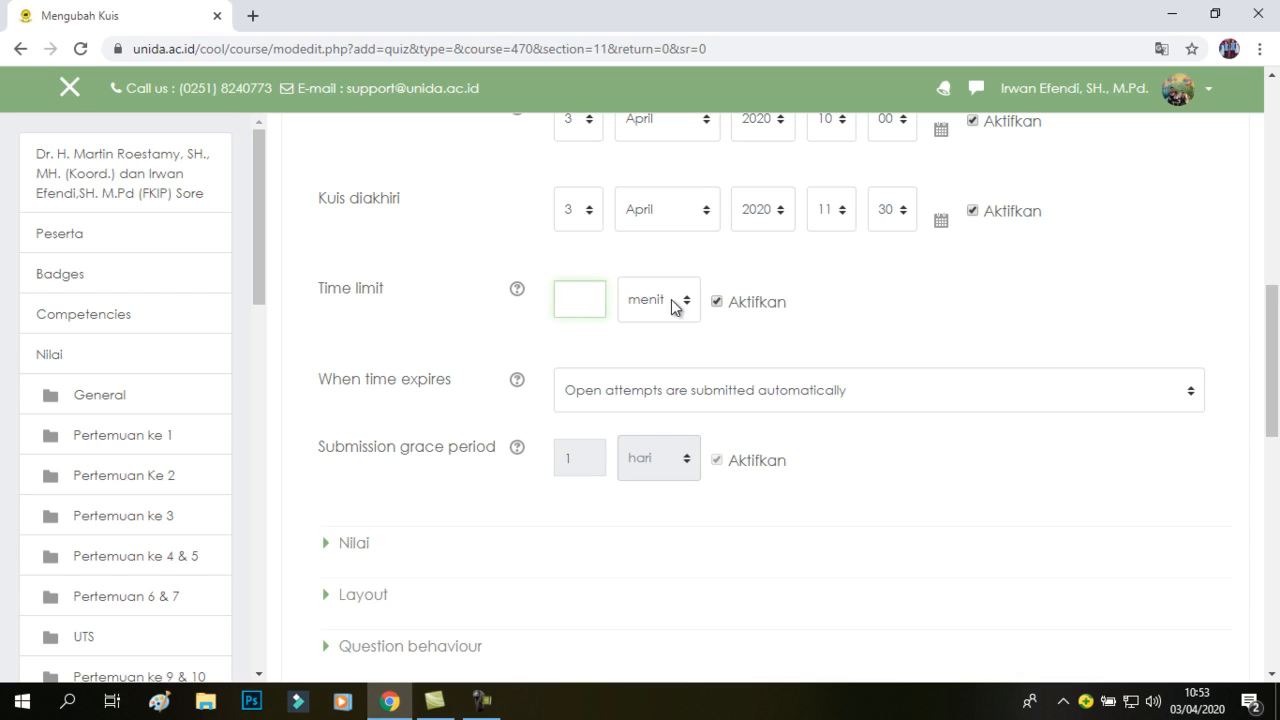
left_click(717, 302)
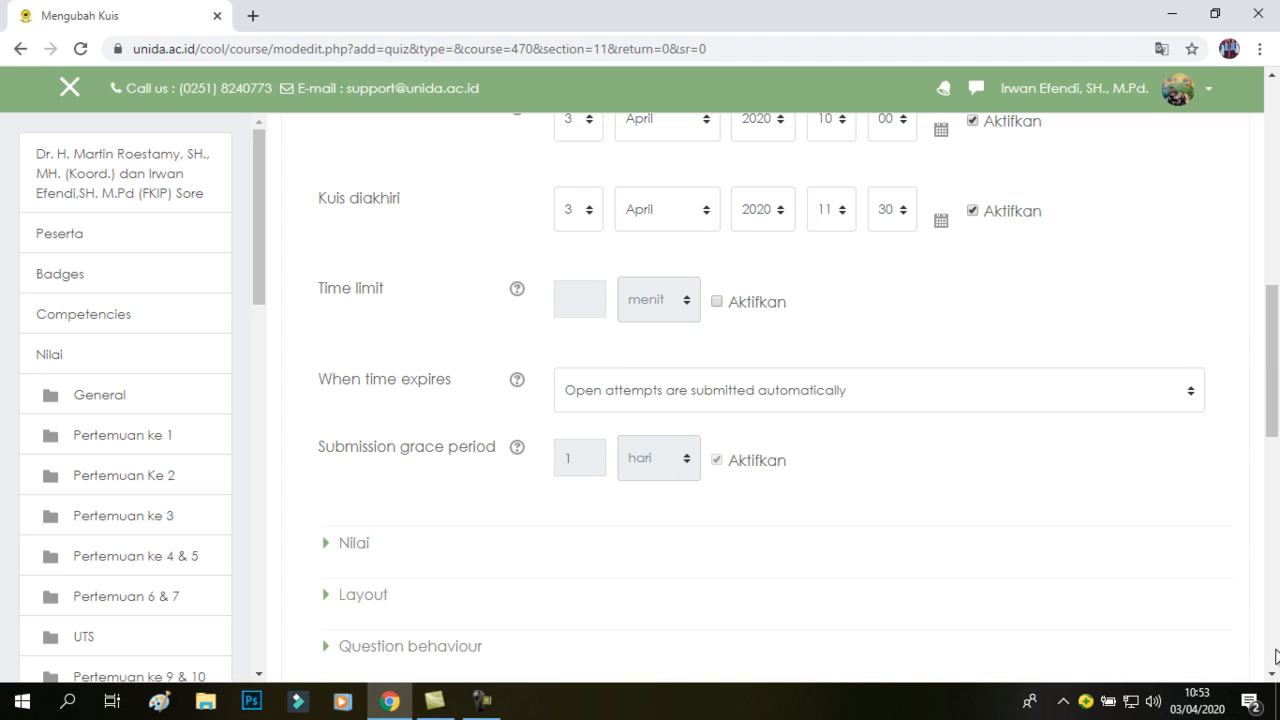
Choose "Open attempts are submitted automatically" as the action for when time expires.
left_click(1272, 676)
left_click(1272, 678)
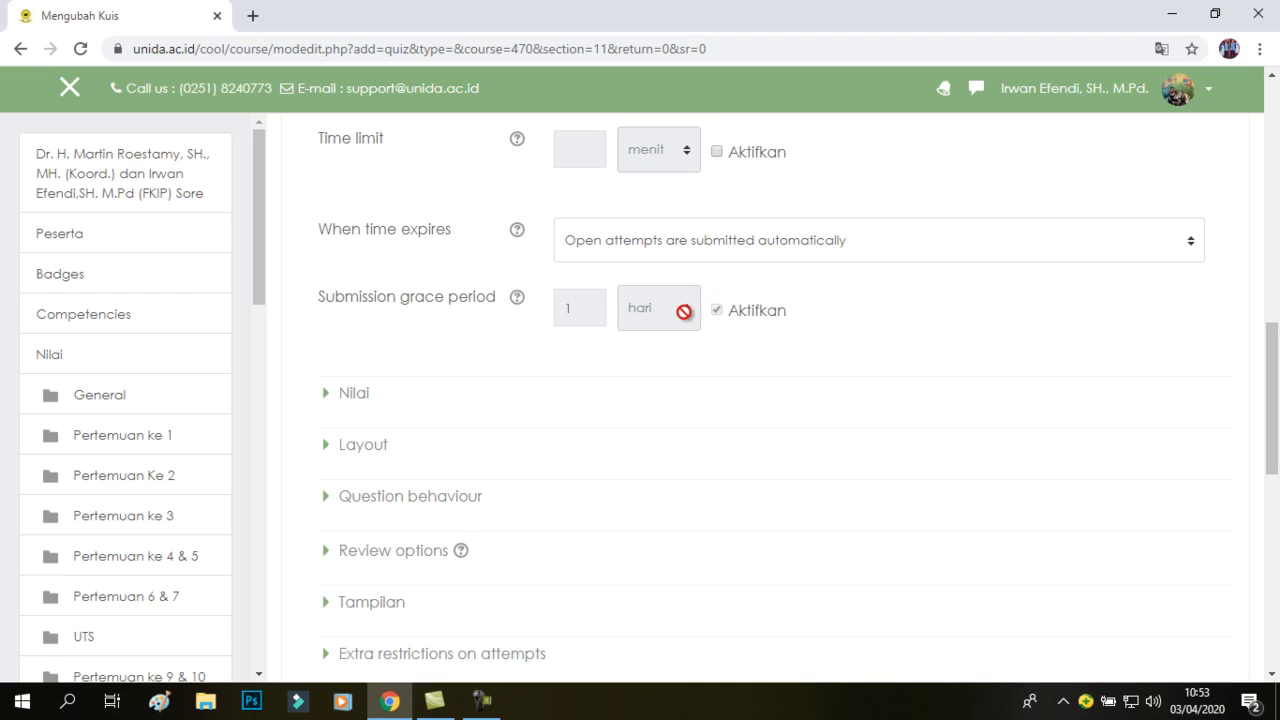
left_click(834, 240)
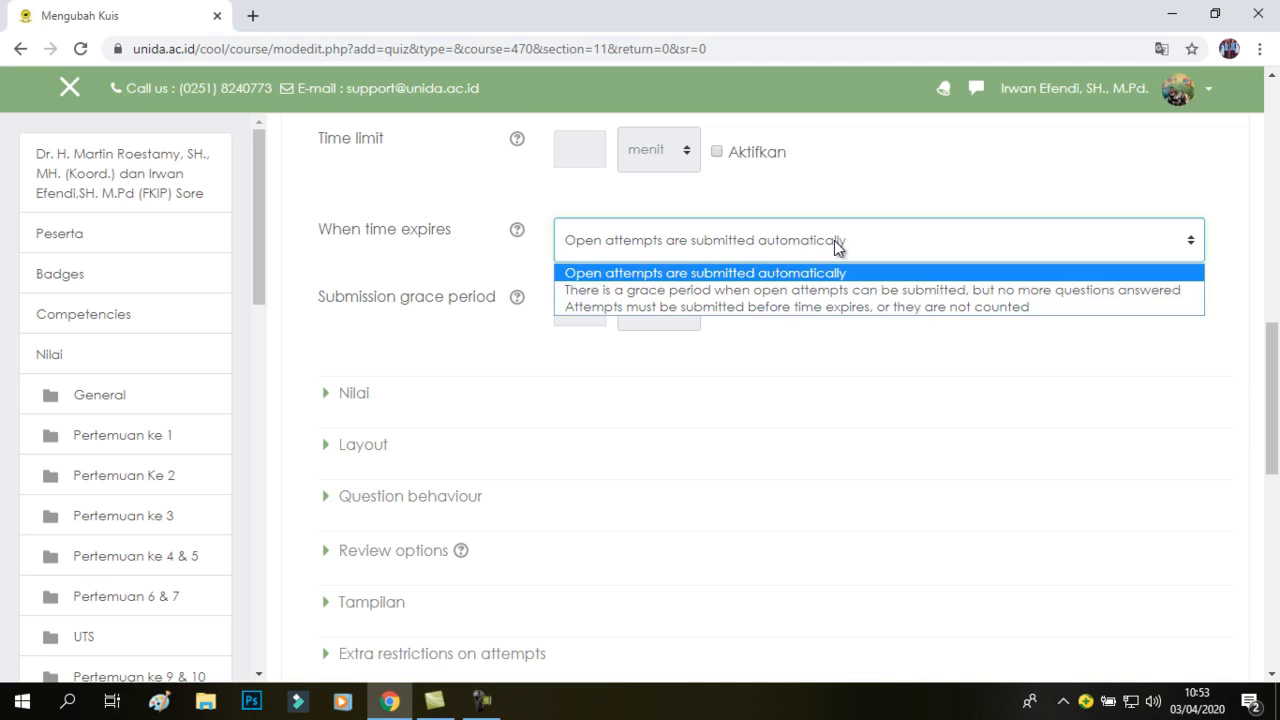
left_click(795, 273)
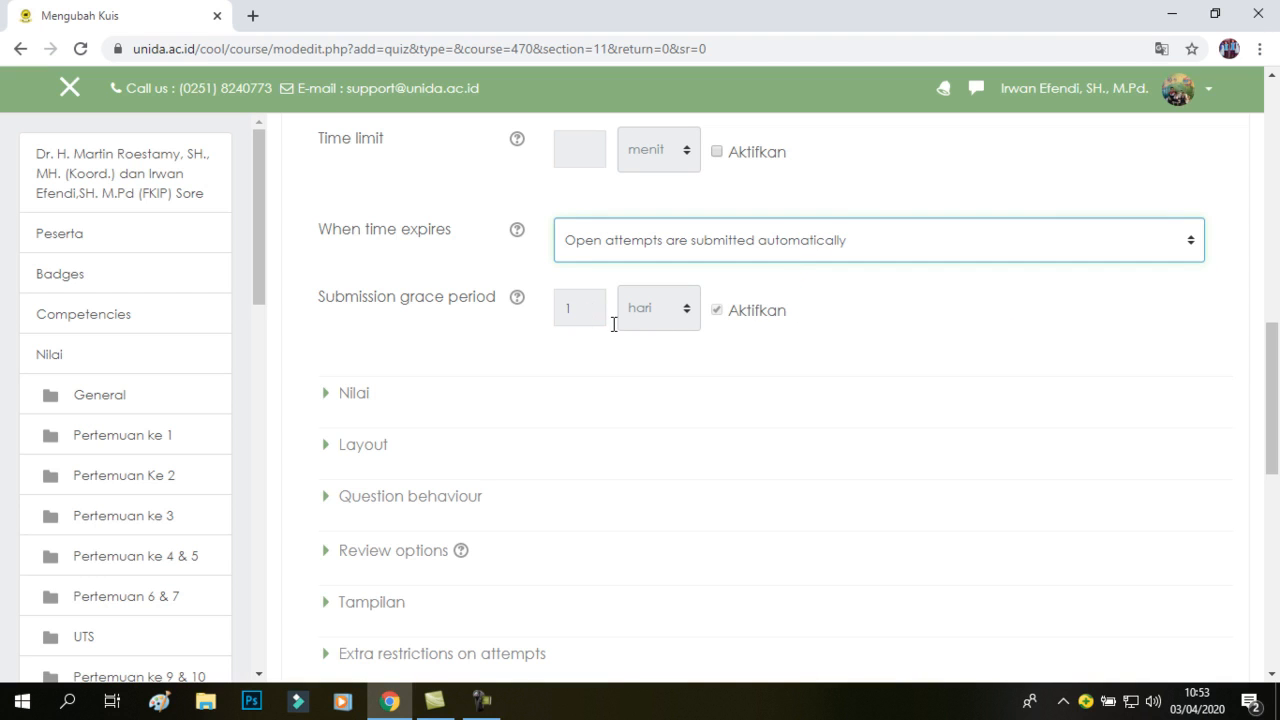
Expand the Nilai settings and check the available grade categories (Kategori nilai).
left_click(329, 400)
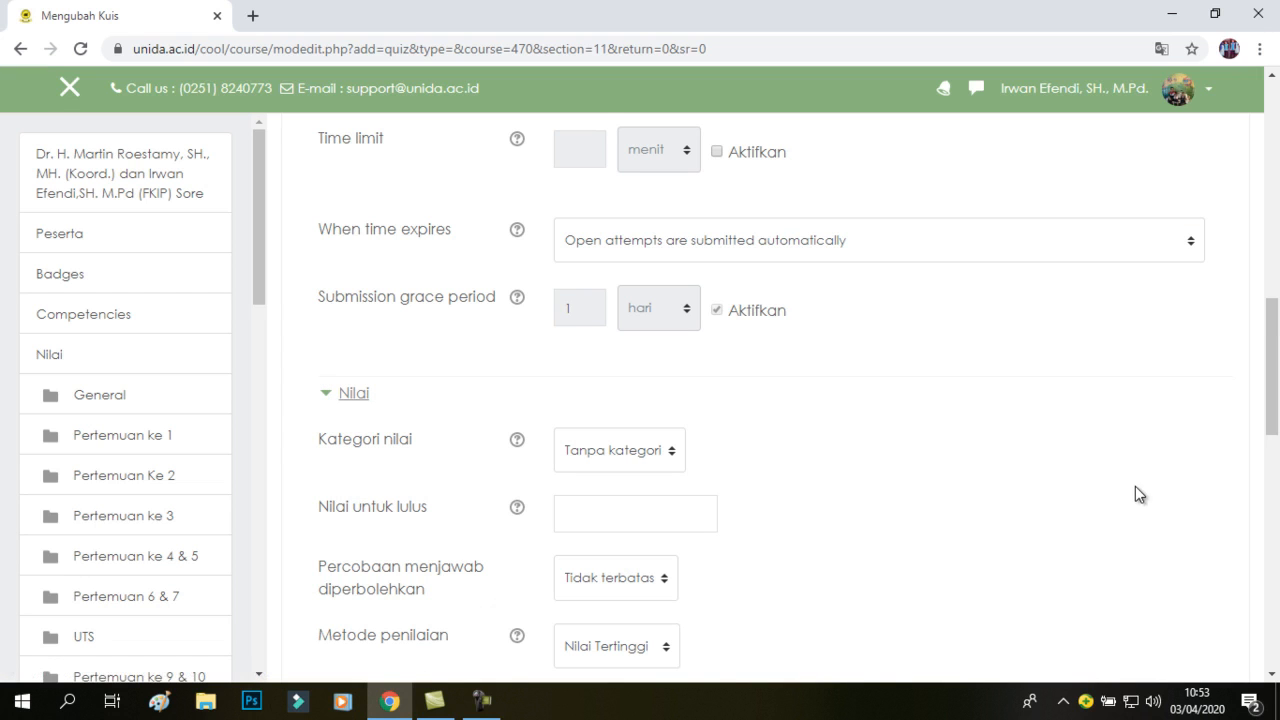
left_click(1272, 680)
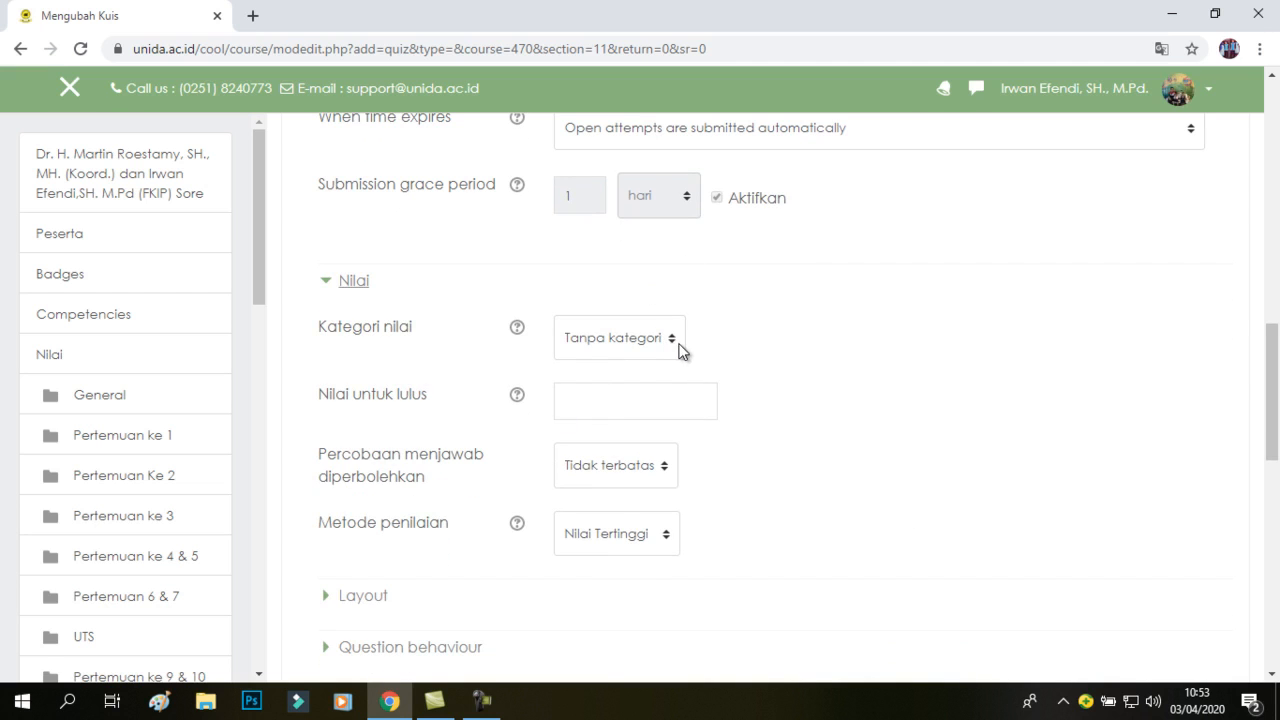
left_click(672, 346)
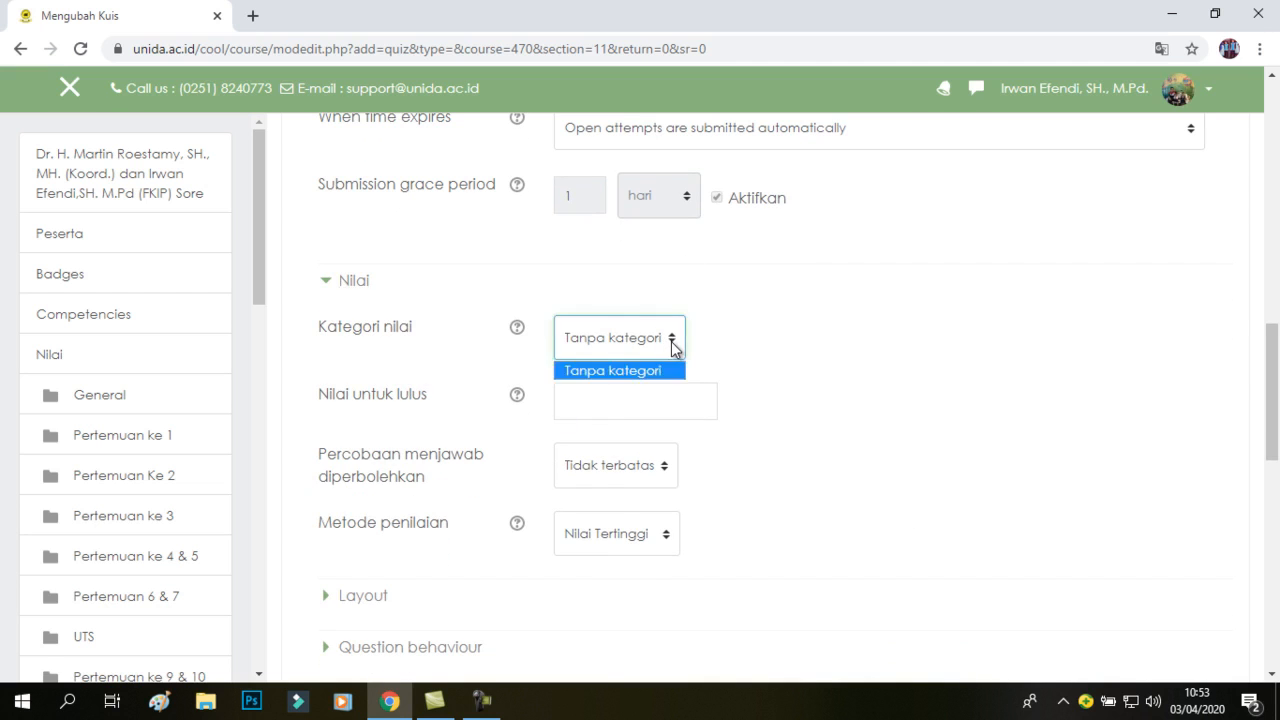
left_click(803, 373)
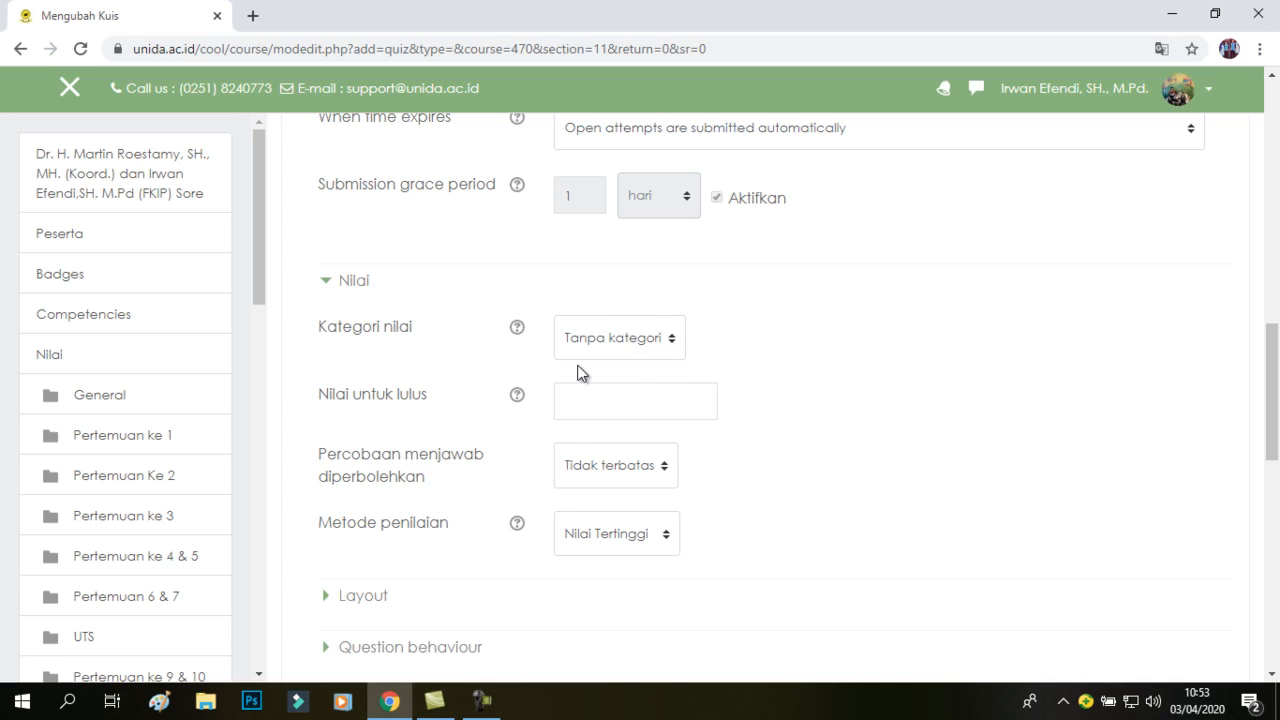
left_click(563, 404)
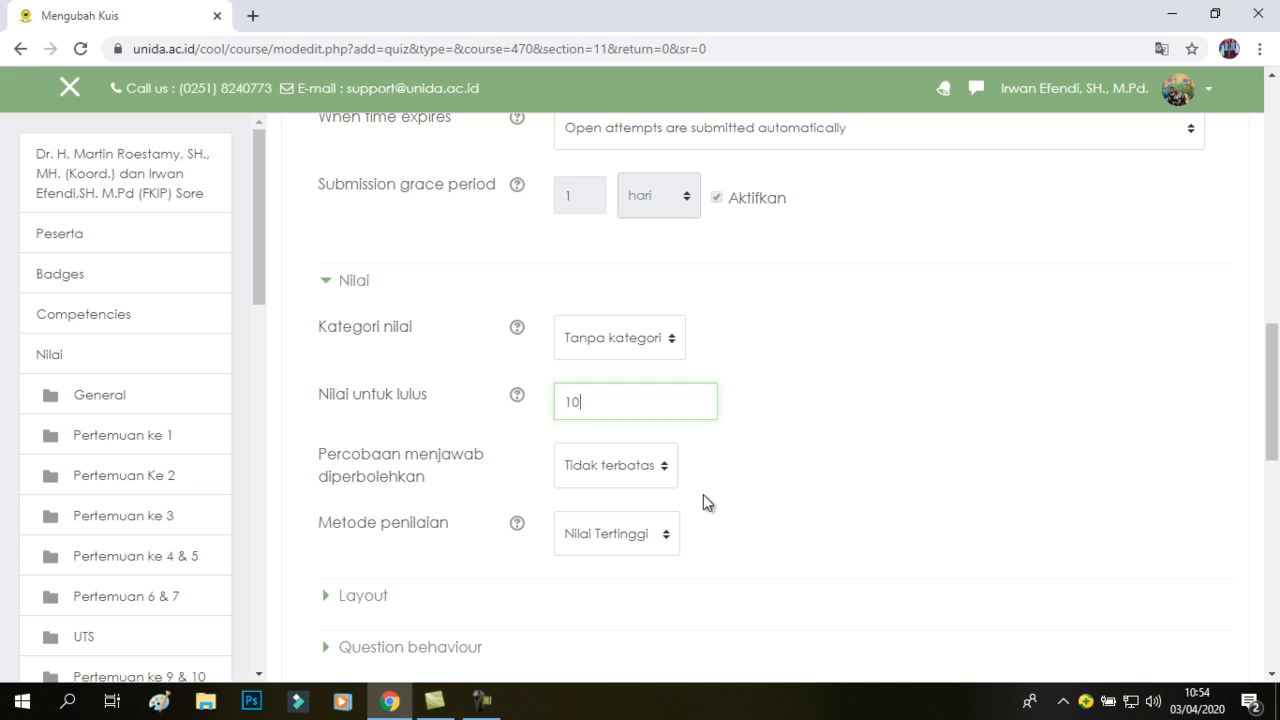
key("BackSpace")
key("BackSpace")
Check the options for allowed attempts, and look through the Layout and Question behaviour settings.
left_click(666, 470)
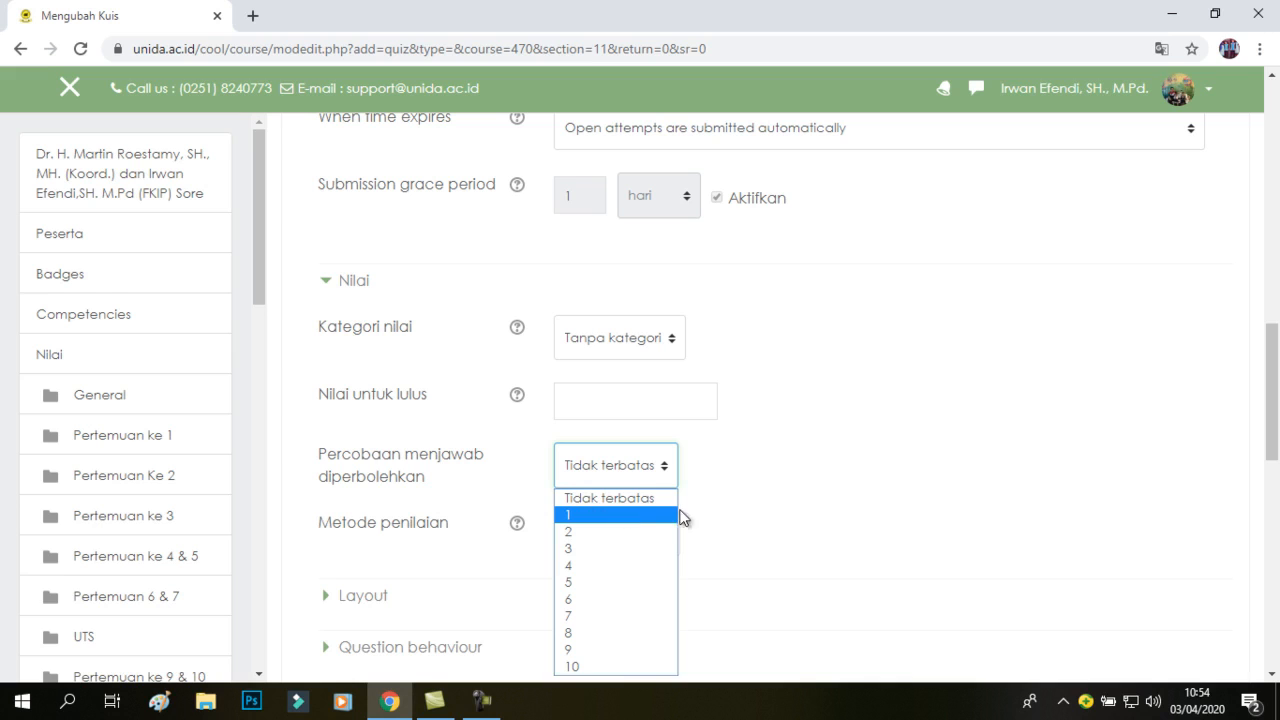
left_click(793, 497)
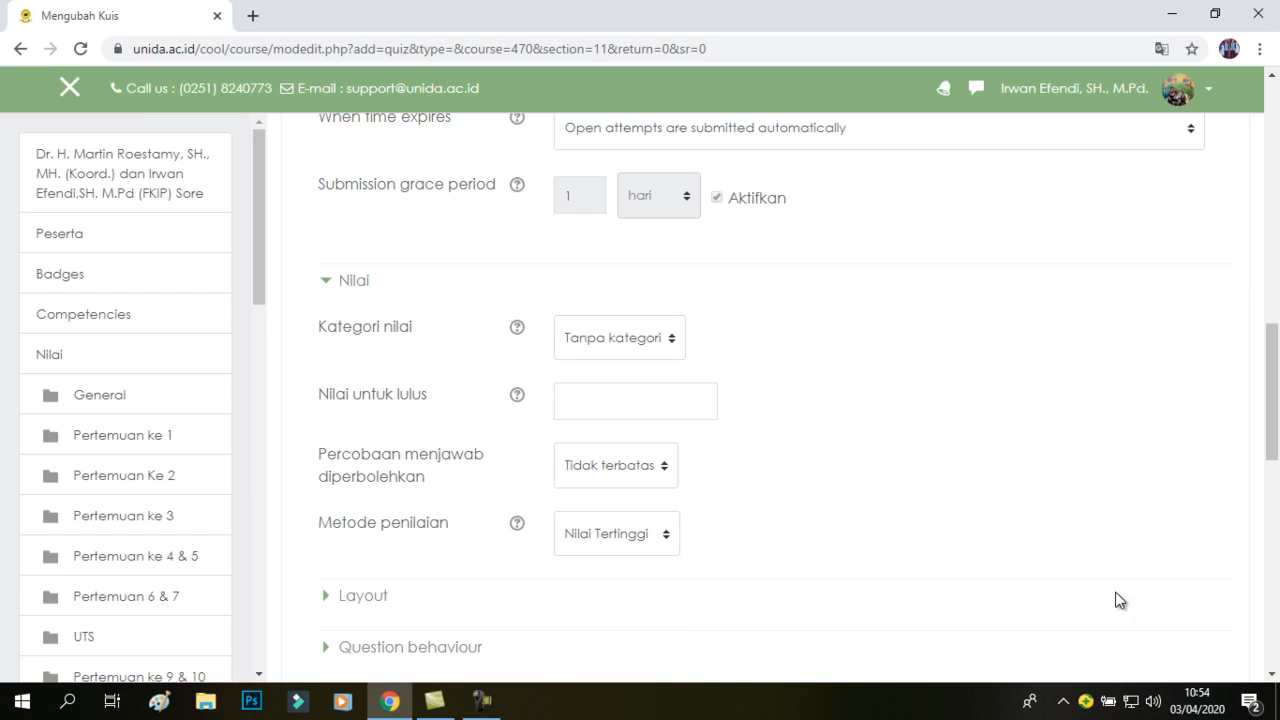
left_click(1273, 675)
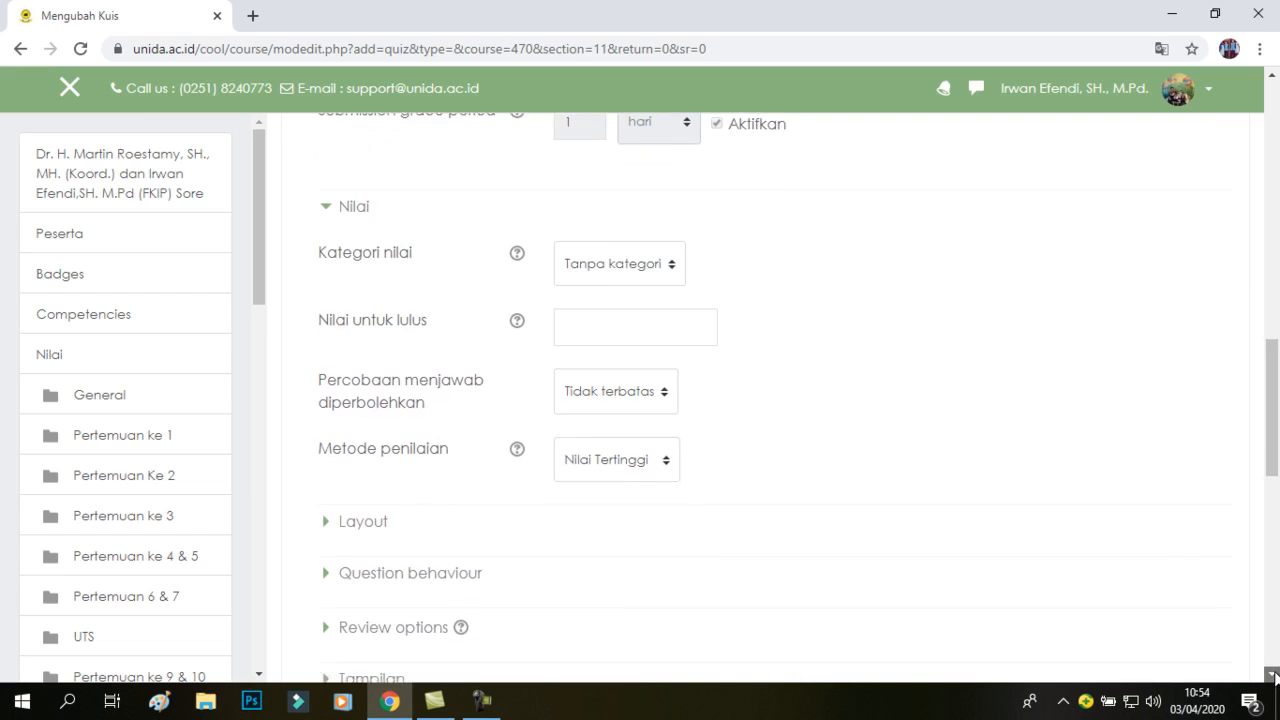
left_click(1273, 675)
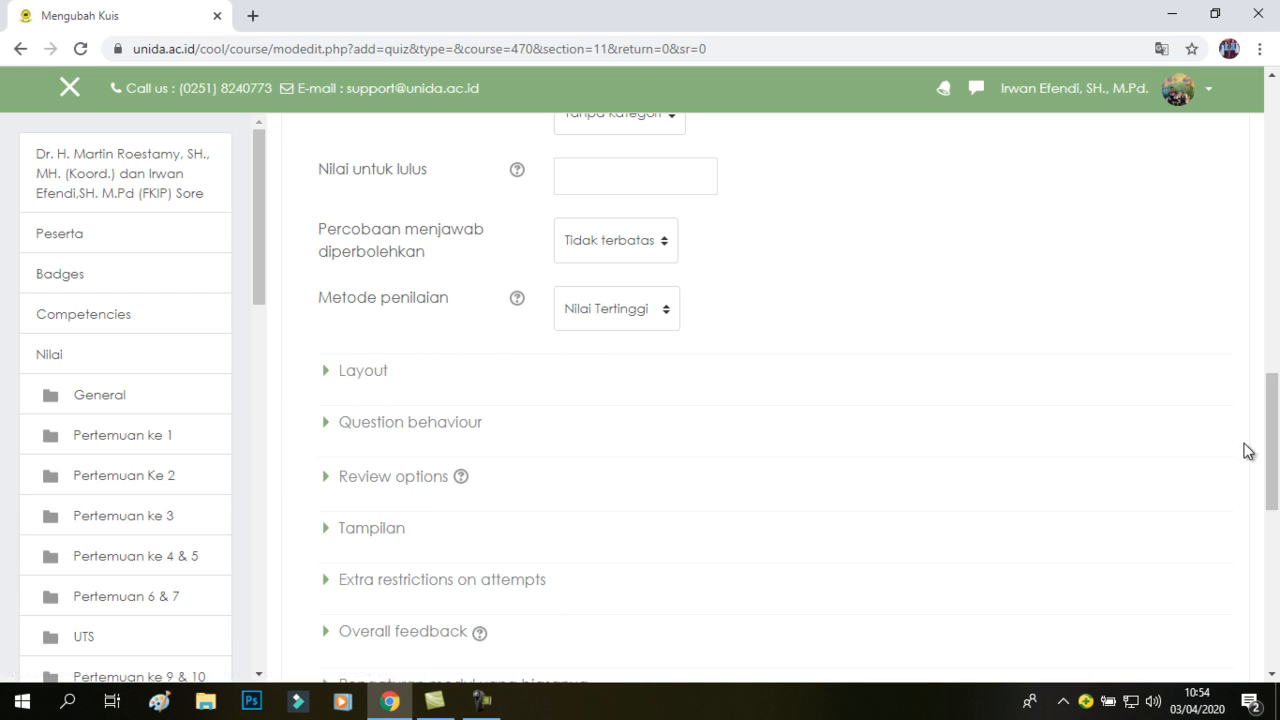
left_click_drag(1270, 458, 1270, 486)
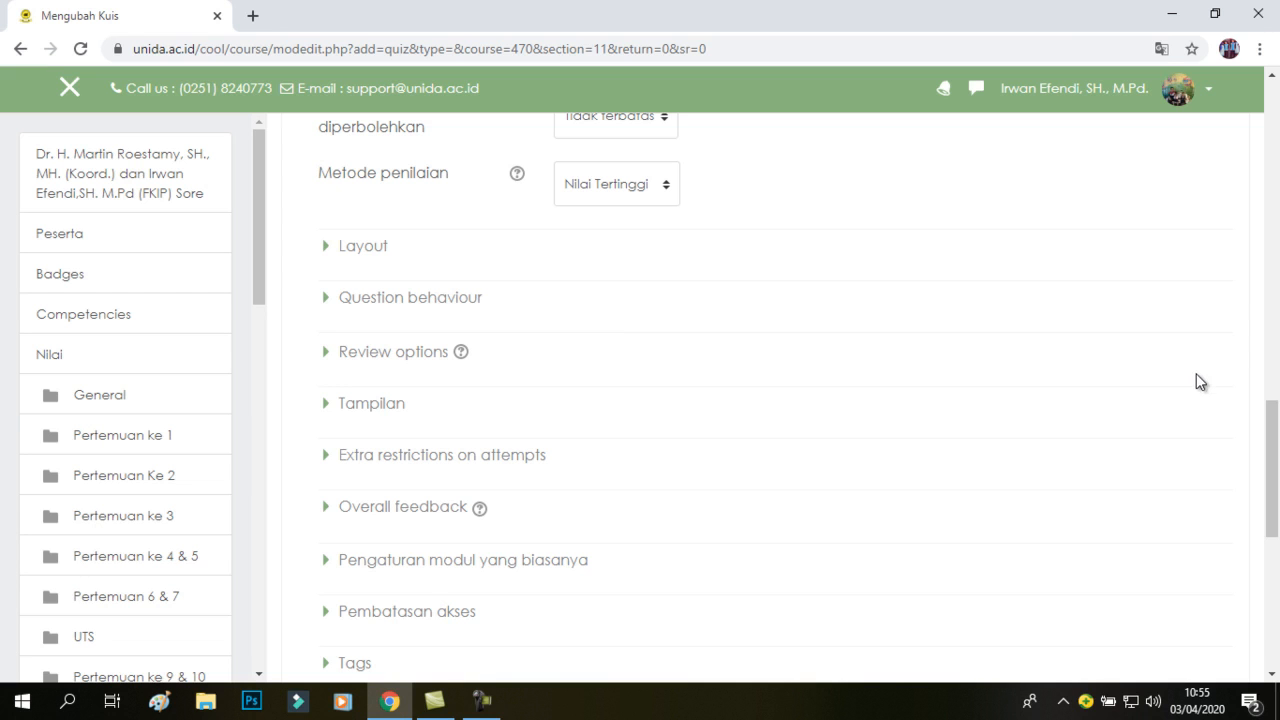
mouse_move(1276, 445)
left_mouse_down()
mouse_move(1270, 382)
mouse_move(1263, 445)
left_mouse_up()
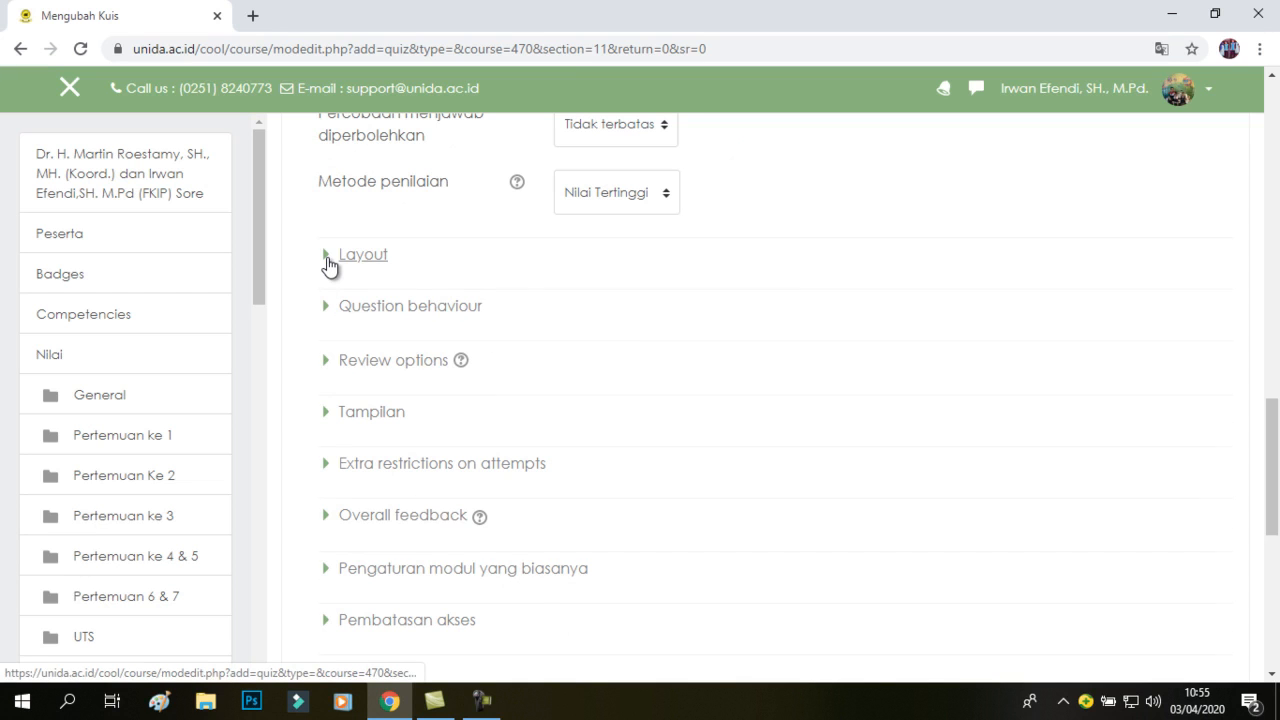
left_click(330, 262)
left_click(330, 262)
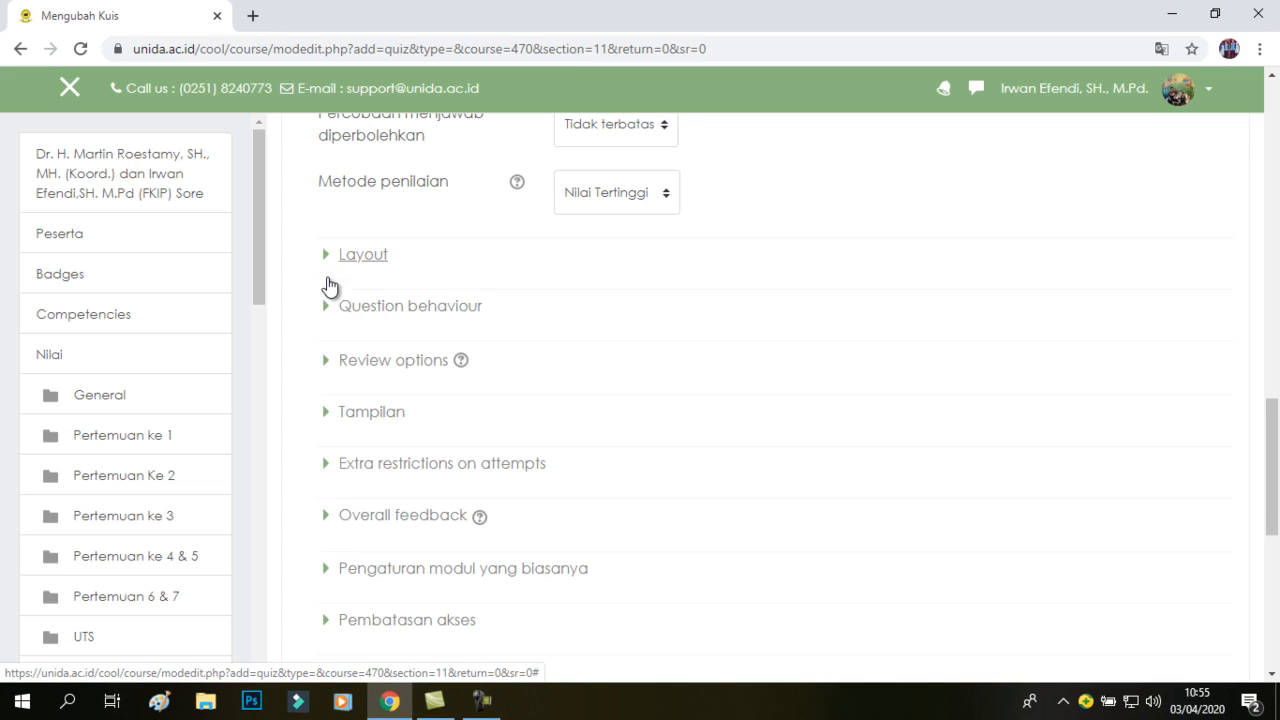
left_click(325, 309)
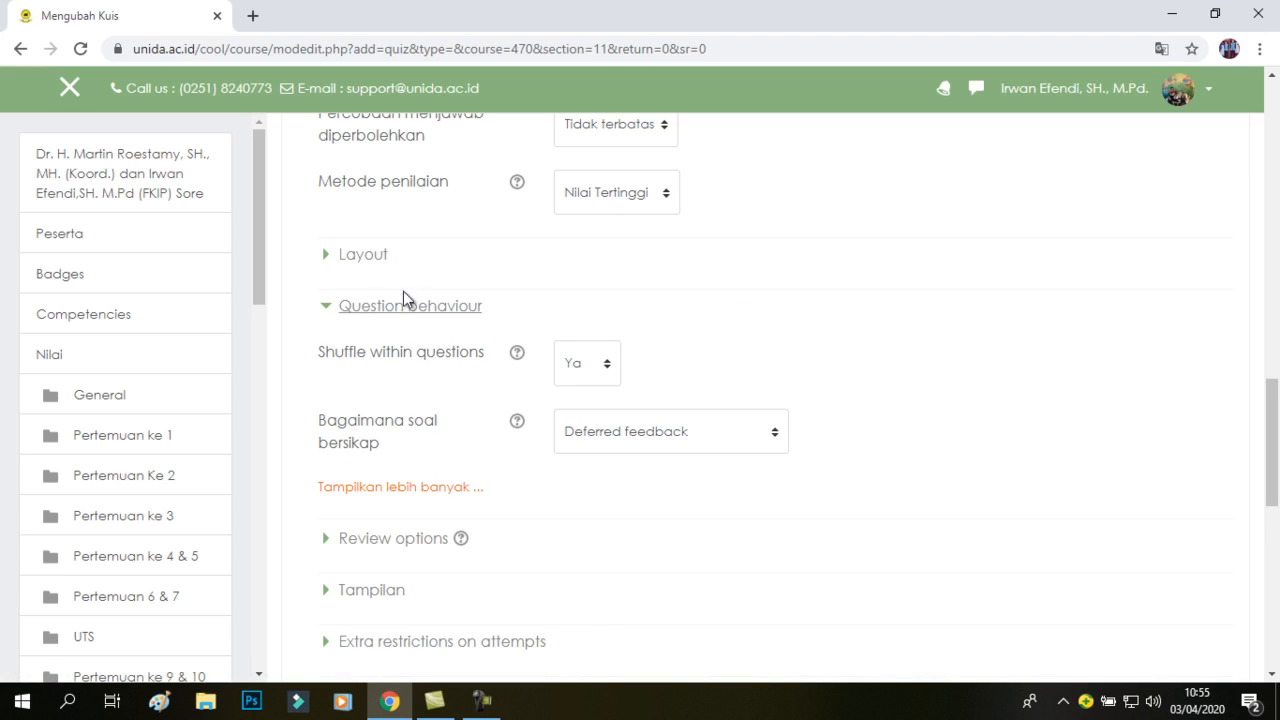
left_click(325, 309)
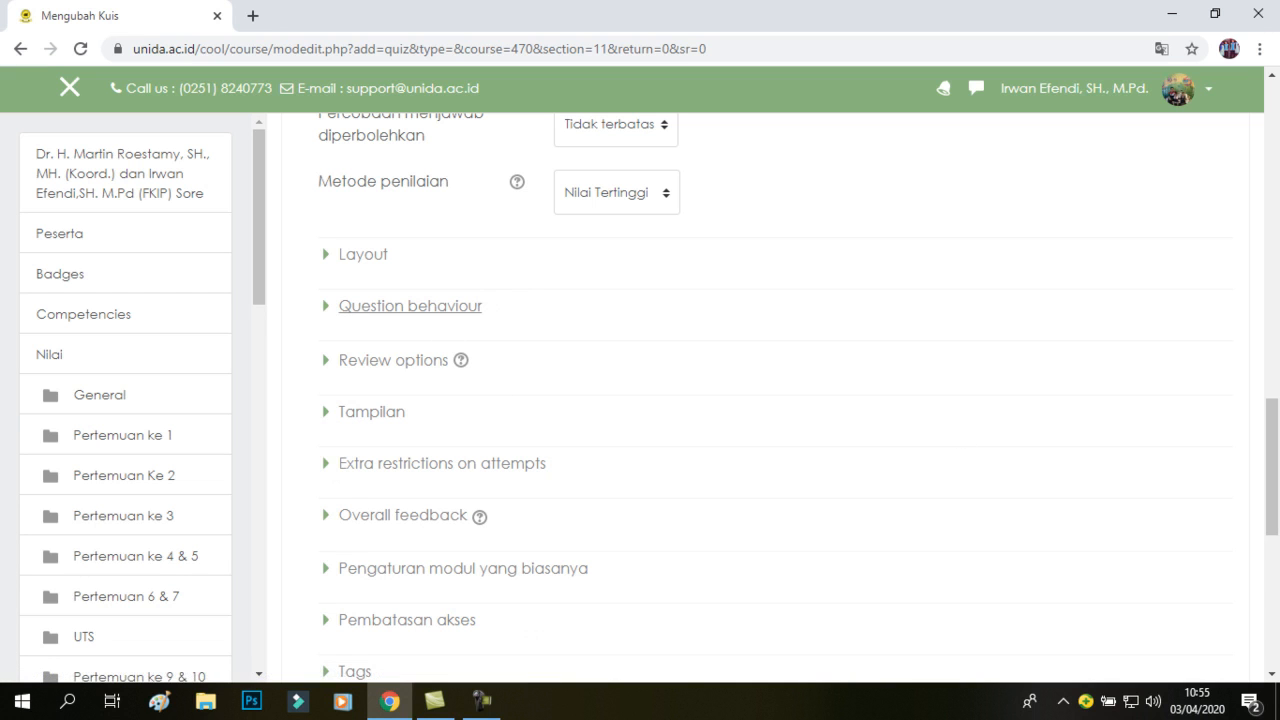
Change the day of both the quiz start (Kuis dimulai) and quiz end (Kuis diakhiri) to 4 April 2020.
left_click_drag(1275, 440, 1246, 294)
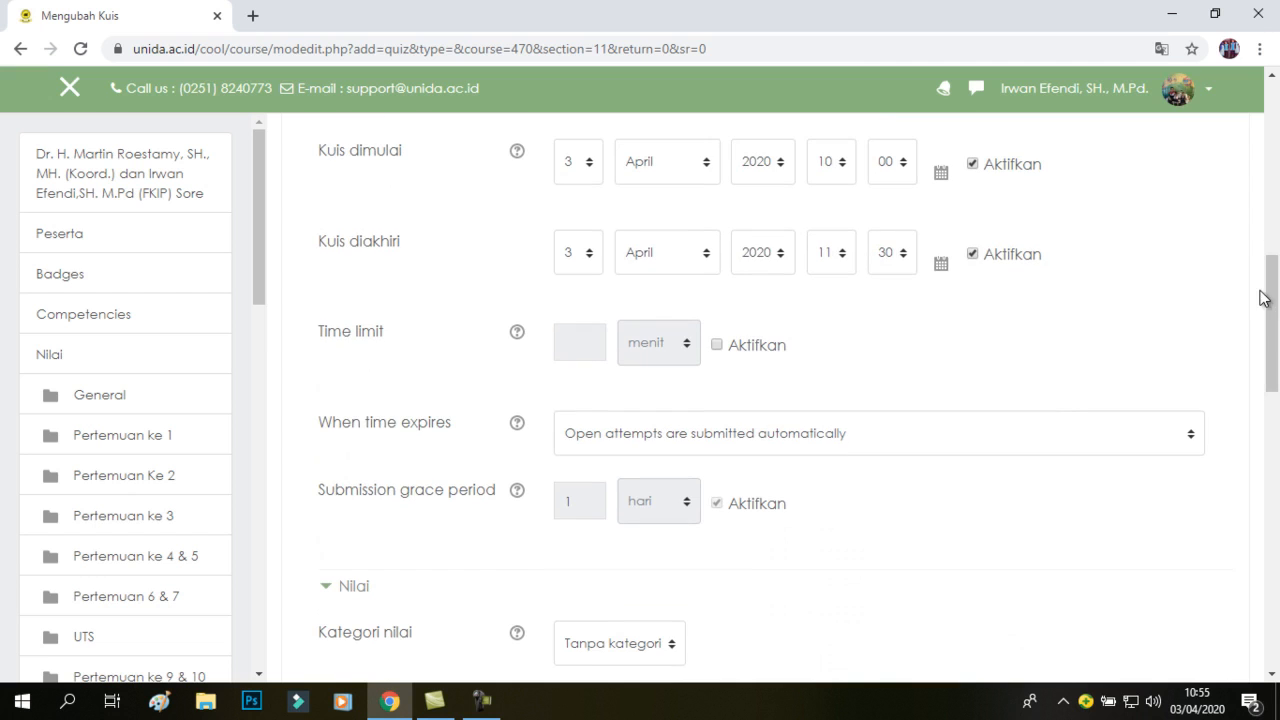
left_click(590, 165)
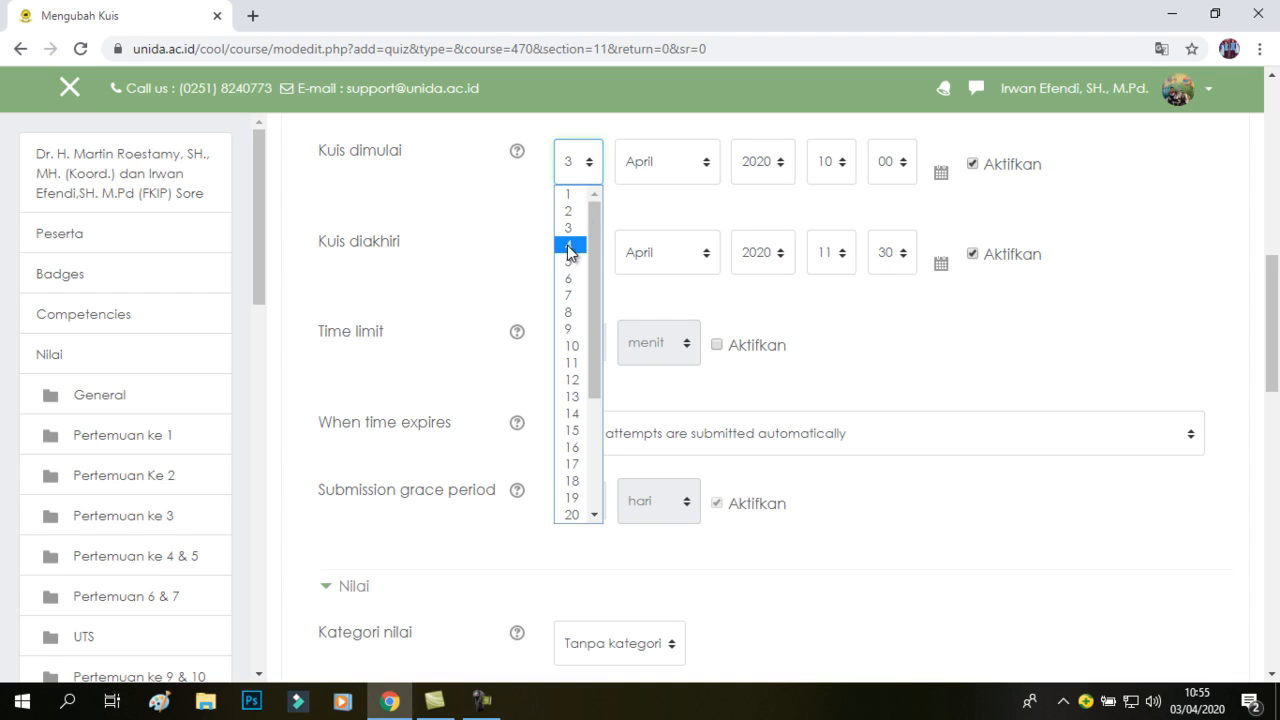
left_click(569, 246)
left_click(589, 252)
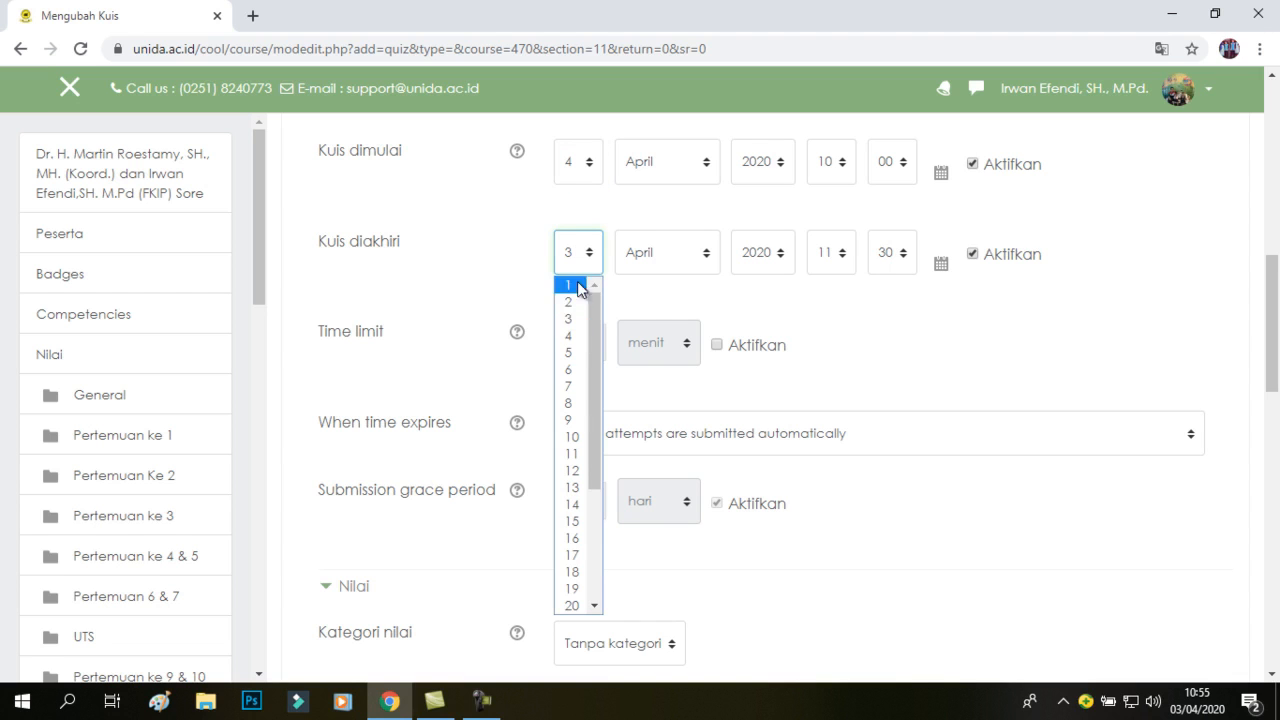
left_click(570, 336)
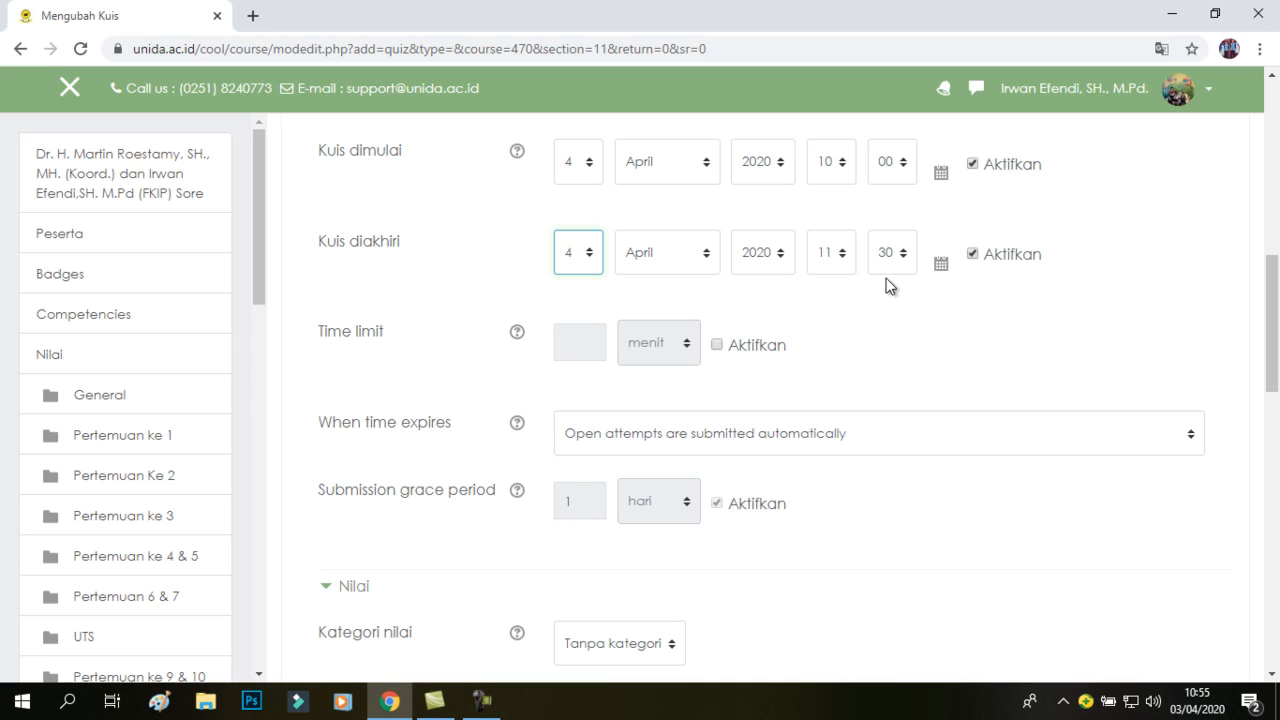
Save the quiz settings and return to the course page.
left_click_drag(1275, 307, 1271, 530)
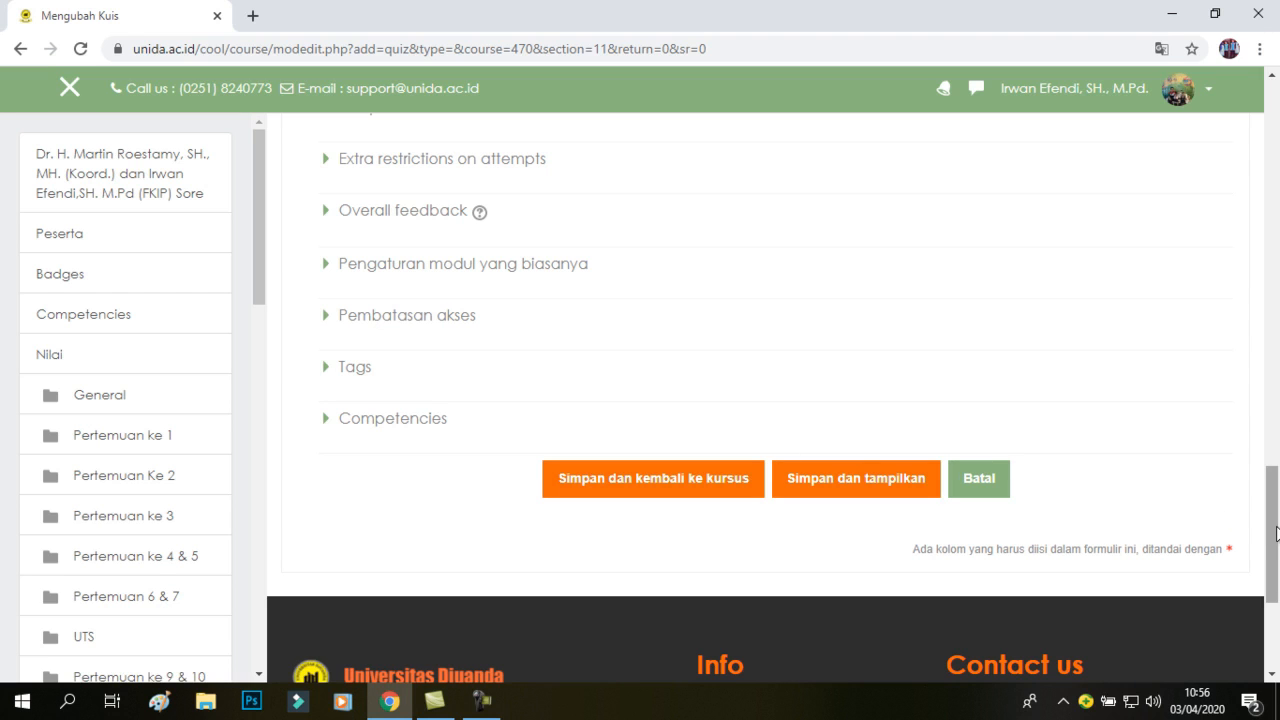
left_click_drag(1275, 533, 1037, 537)
left_click(720, 472)
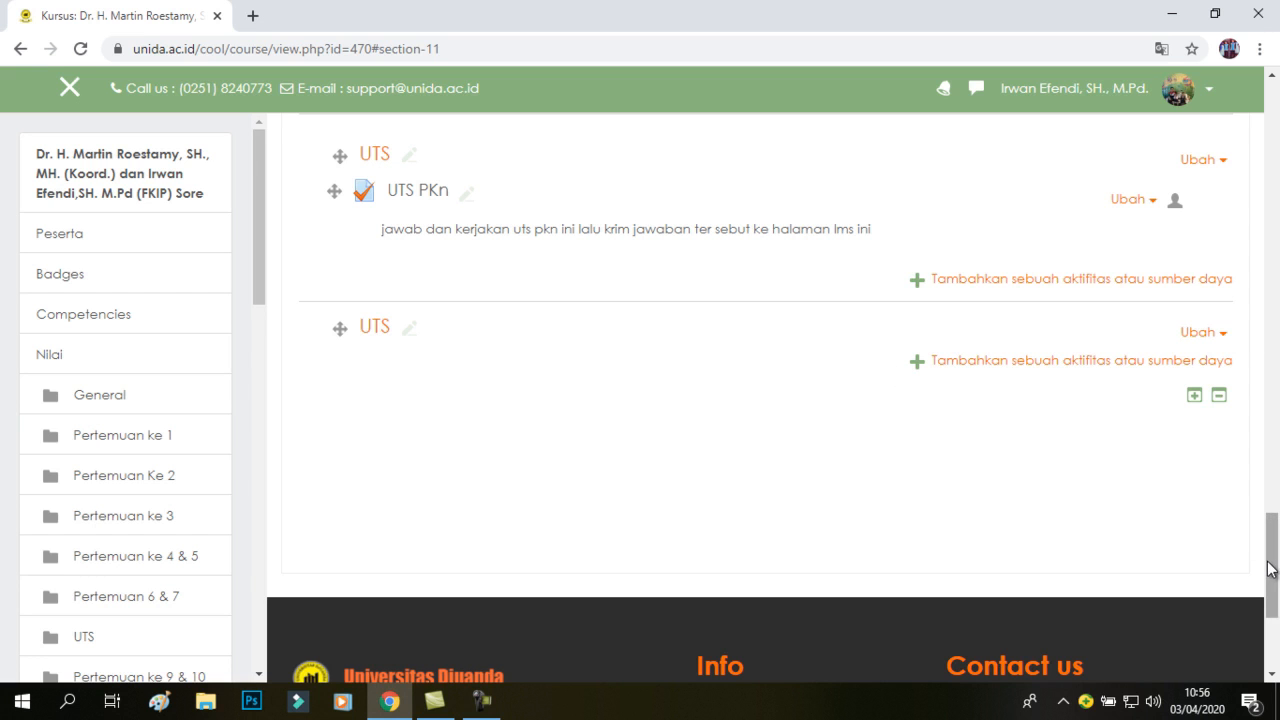
Open the UTS PKn quiz page from the UTS section to reach its quiz editing option.
mouse_move(1275, 568)
left_mouse_down()
mouse_move(1257, 386)
mouse_move(1266, 566)
left_mouse_up()
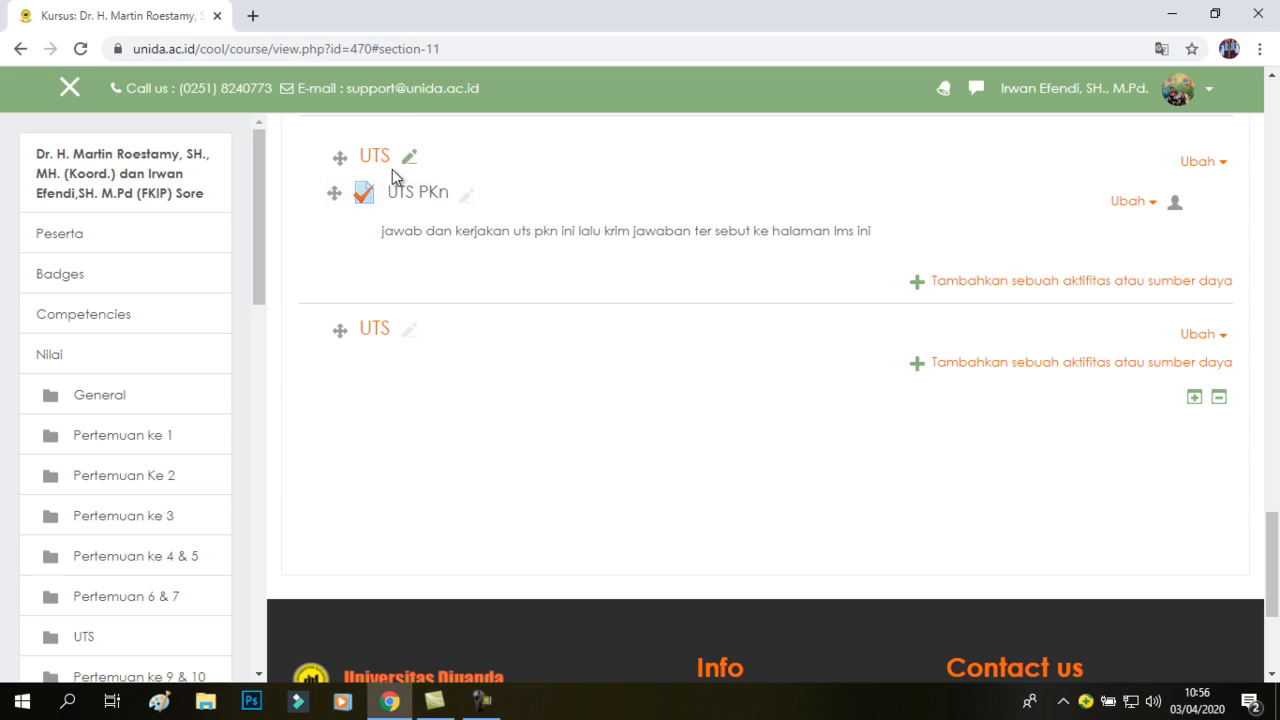
left_click(396, 201)
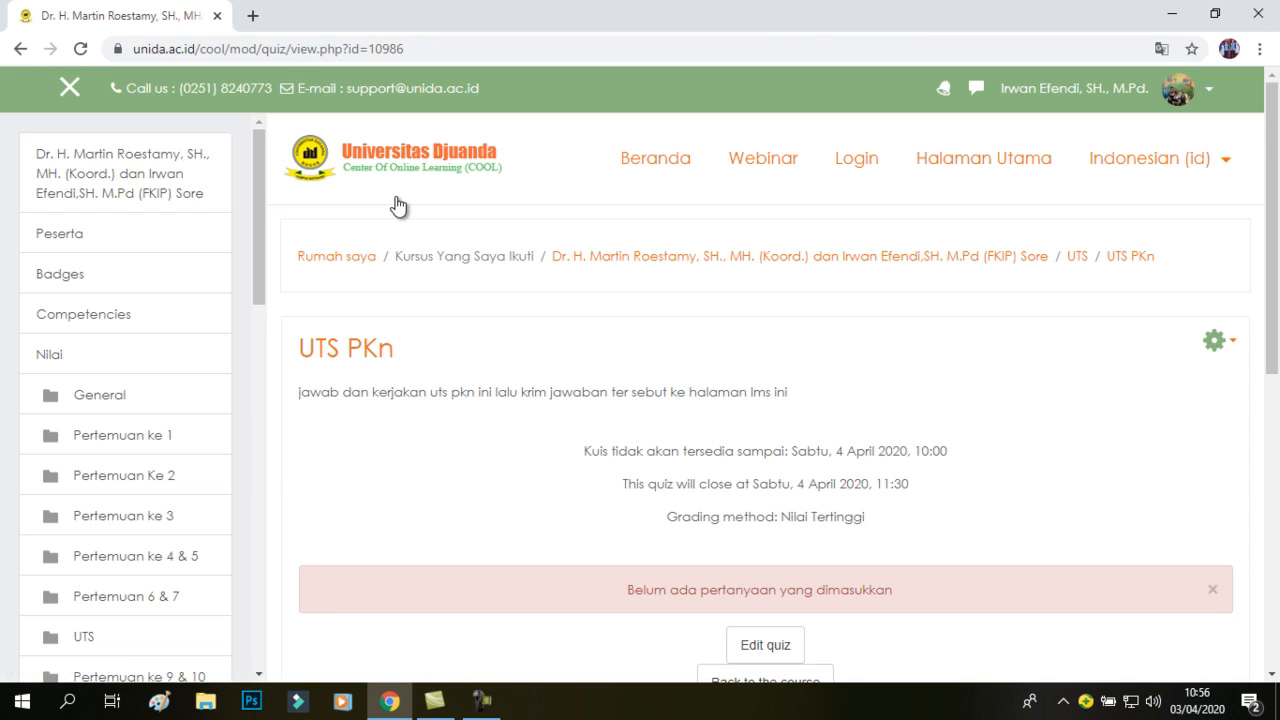
scroll(398, 206, "down", 1)
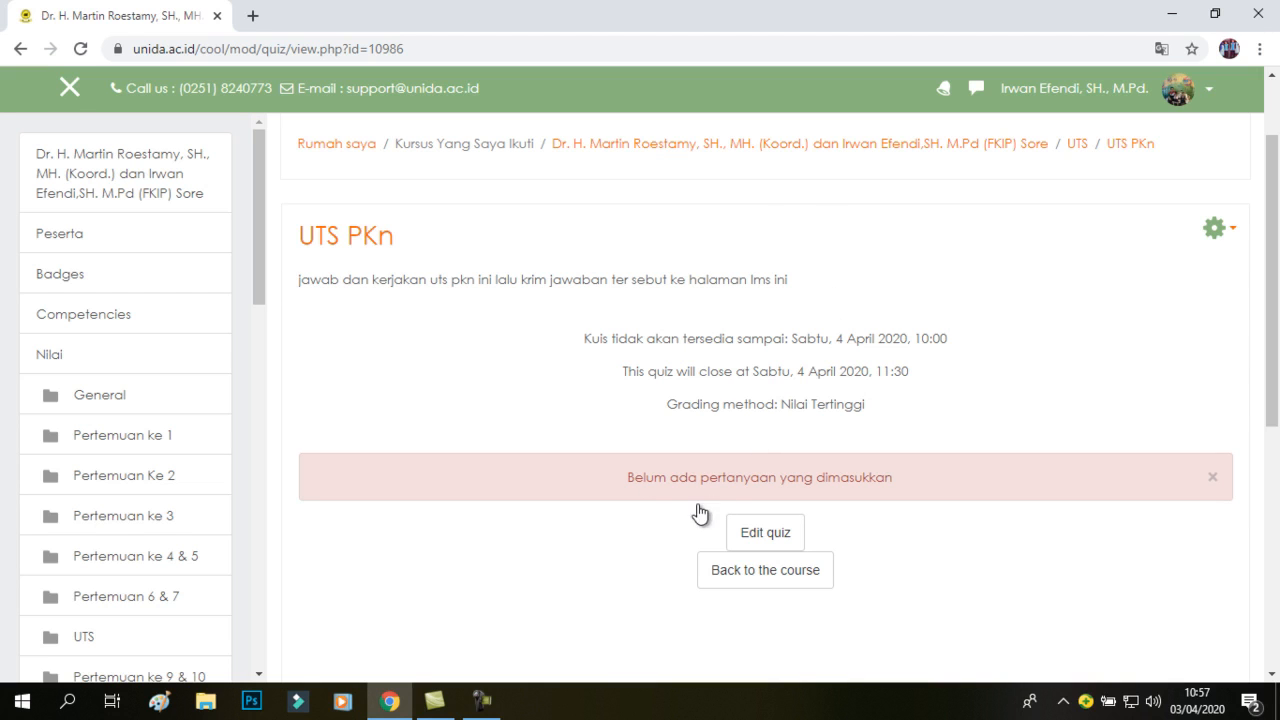
Edit the UTS PKn quiz to set the maximum grade (Tingkat tertinggi) to 100,00 with question shuffling (Kocok pertanyaan) enabled, and save.
left_click(765, 533)
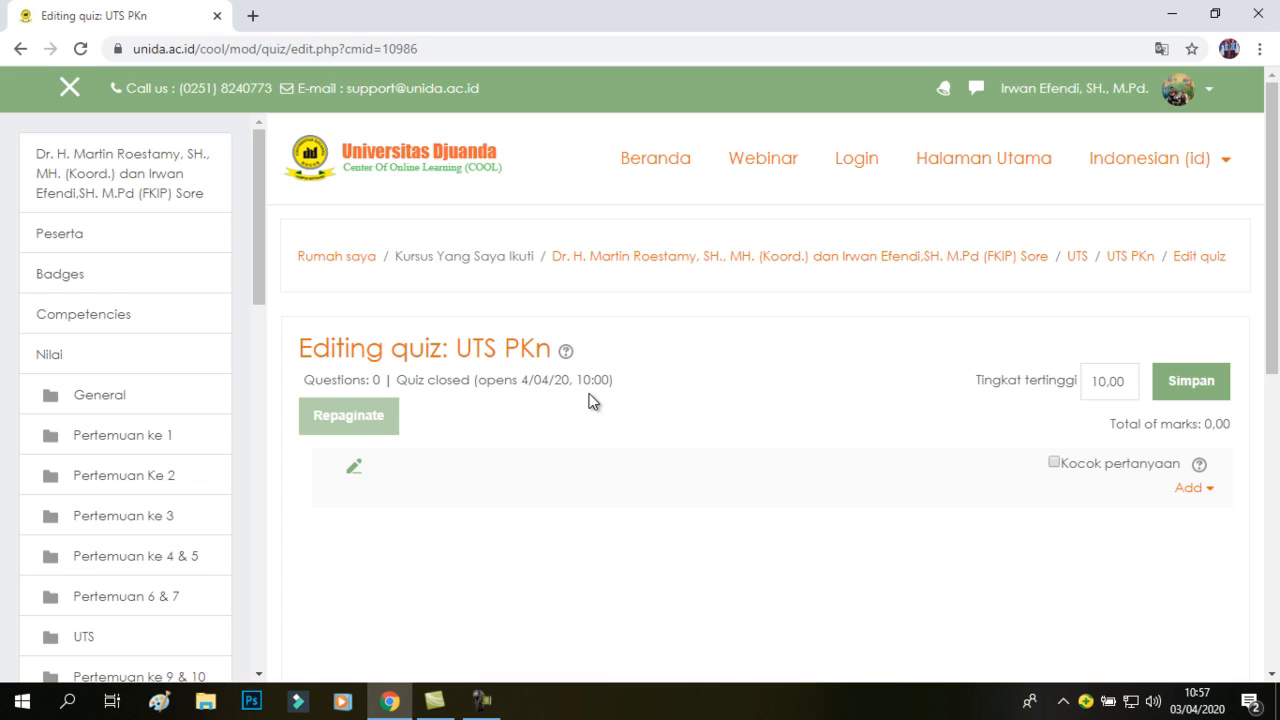
left_click(1106, 381)
key("BackSpace")
type("00")
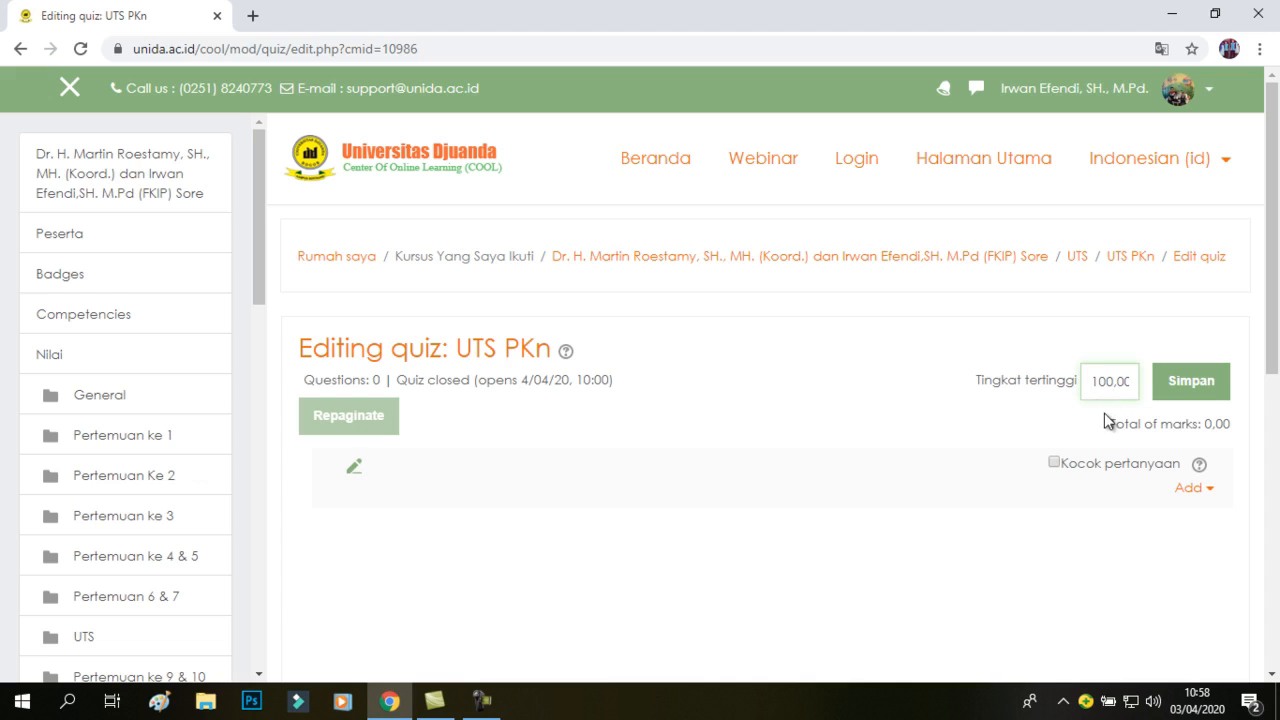
left_click(1054, 463)
left_click(1190, 390)
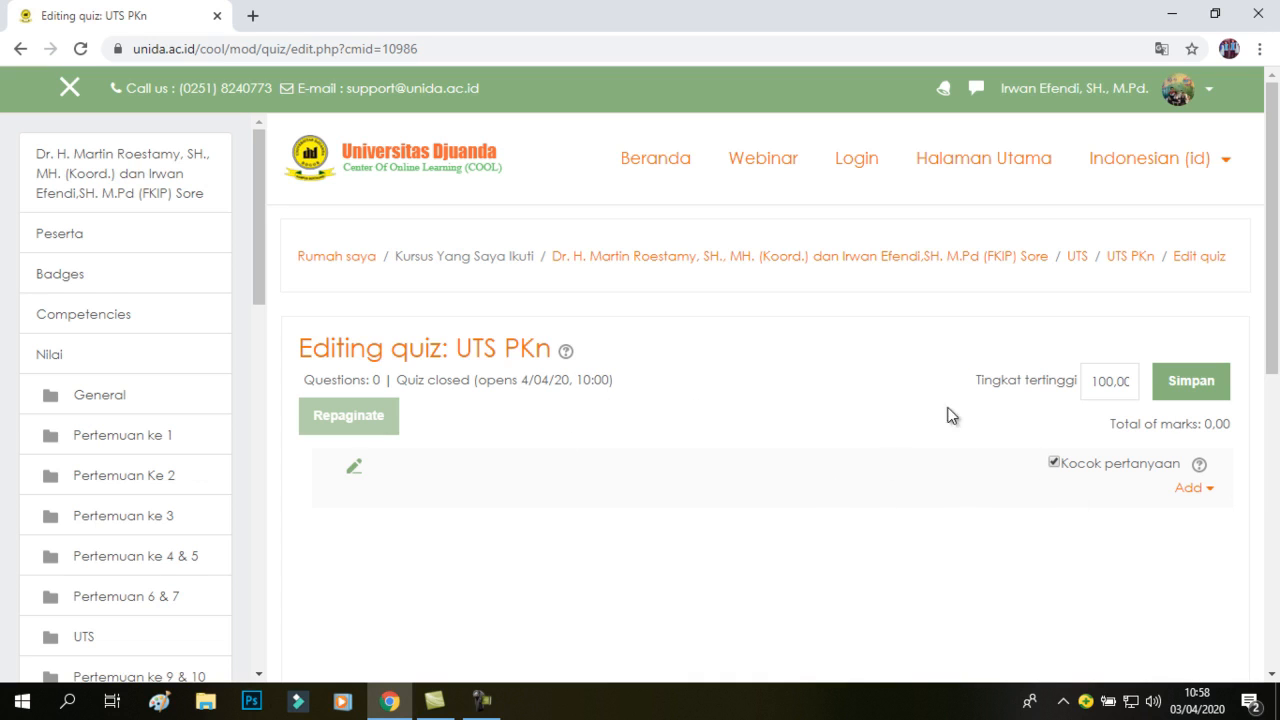
Add a new question of the Short answer type to the quiz.
left_click(1207, 489)
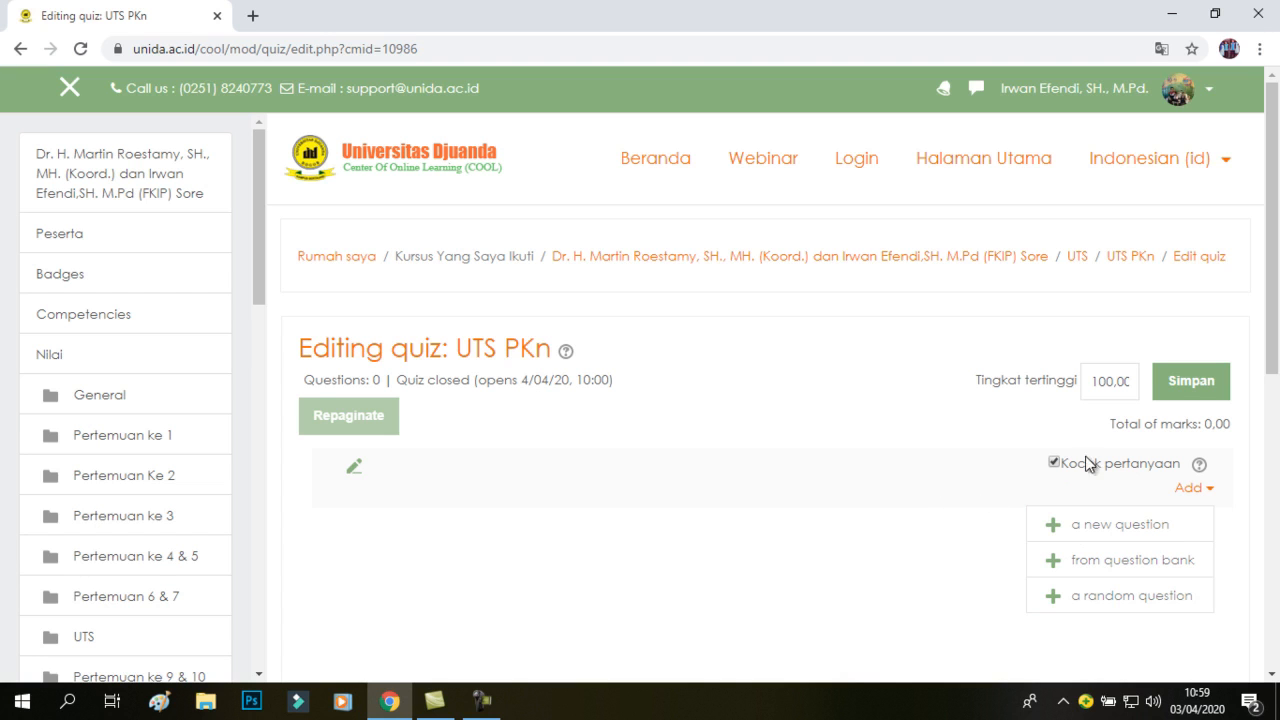
left_click(1116, 530)
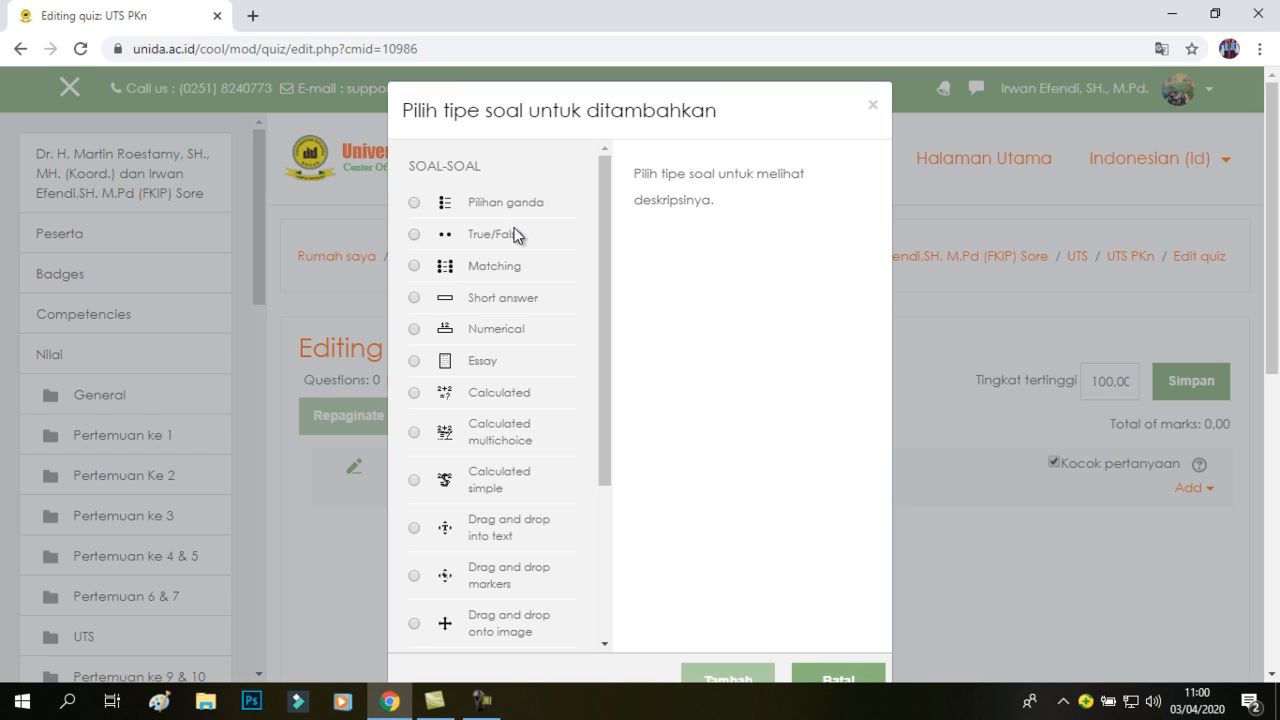
left_click(533, 281)
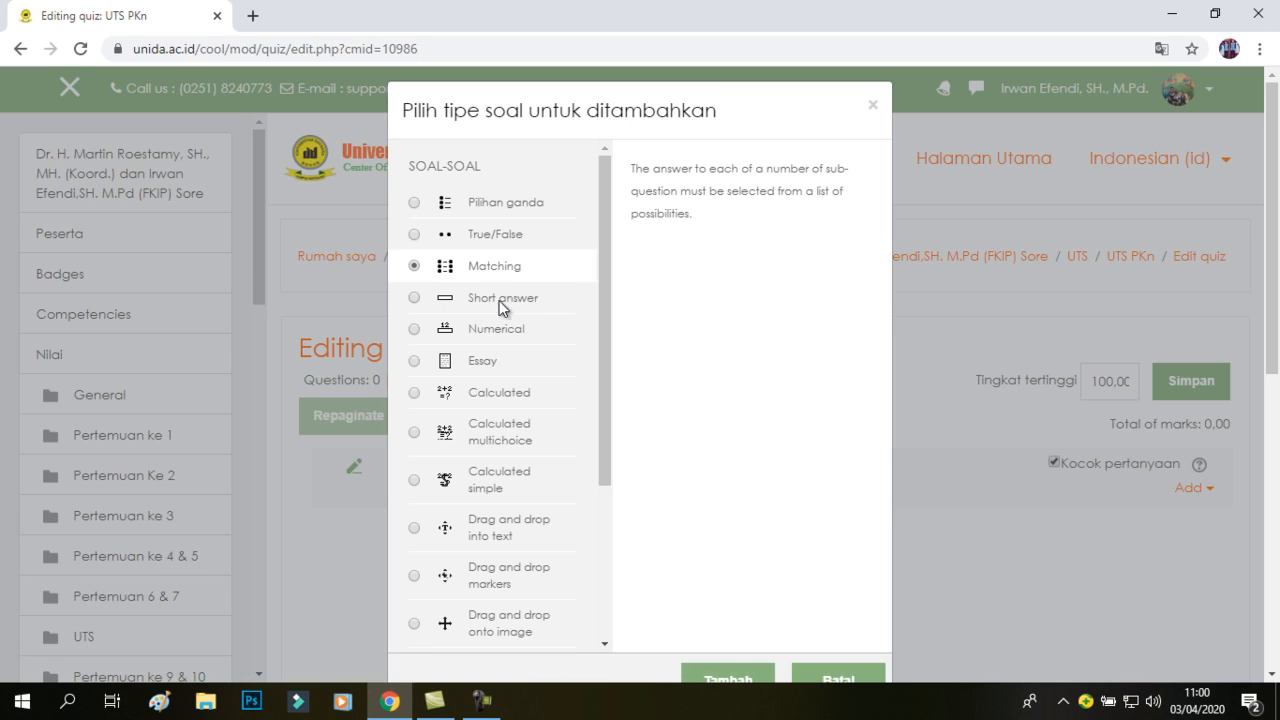
left_click(416, 299)
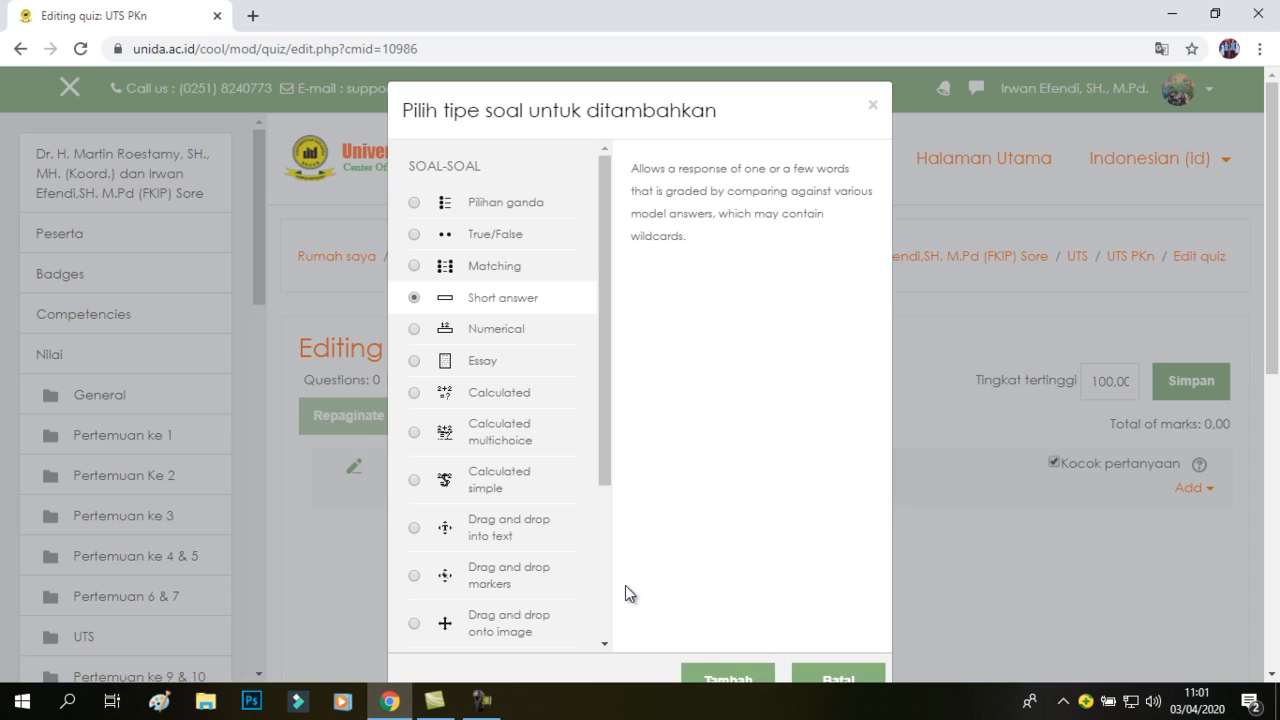
left_click(742, 680)
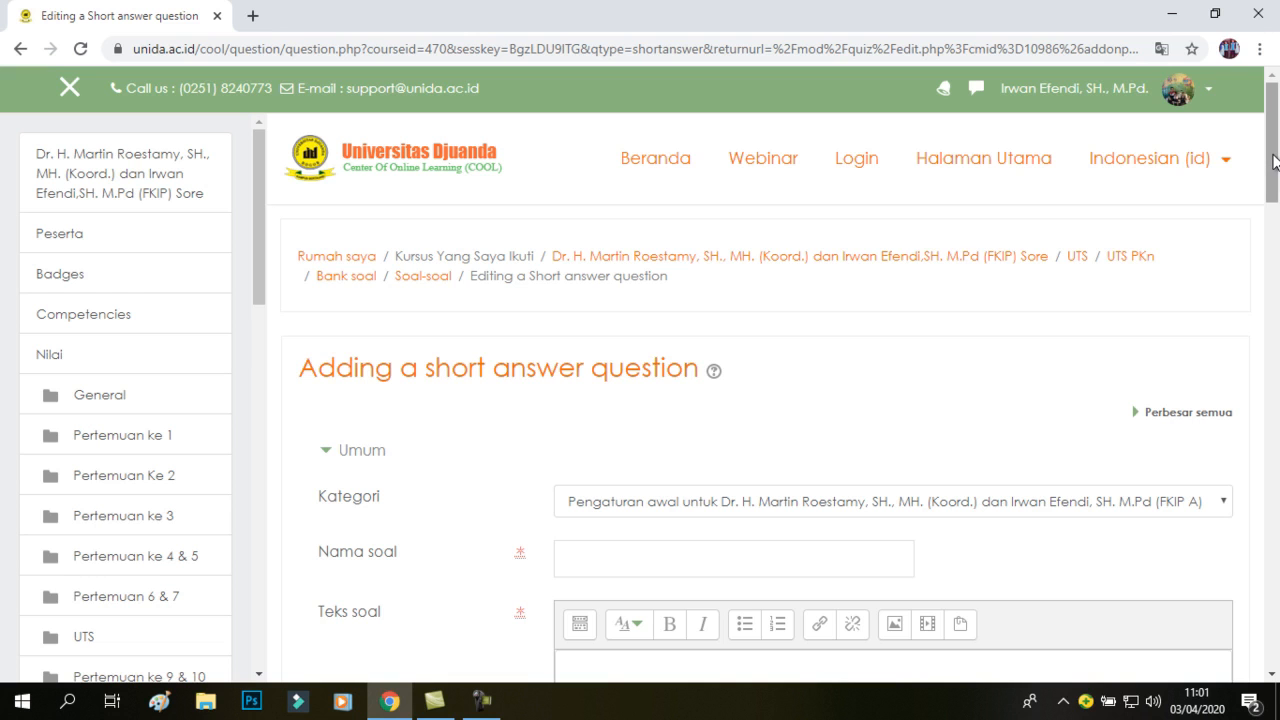
Check the available question categories (Kategori) without choosing another one.
left_click_drag(1273, 160, 967, 201)
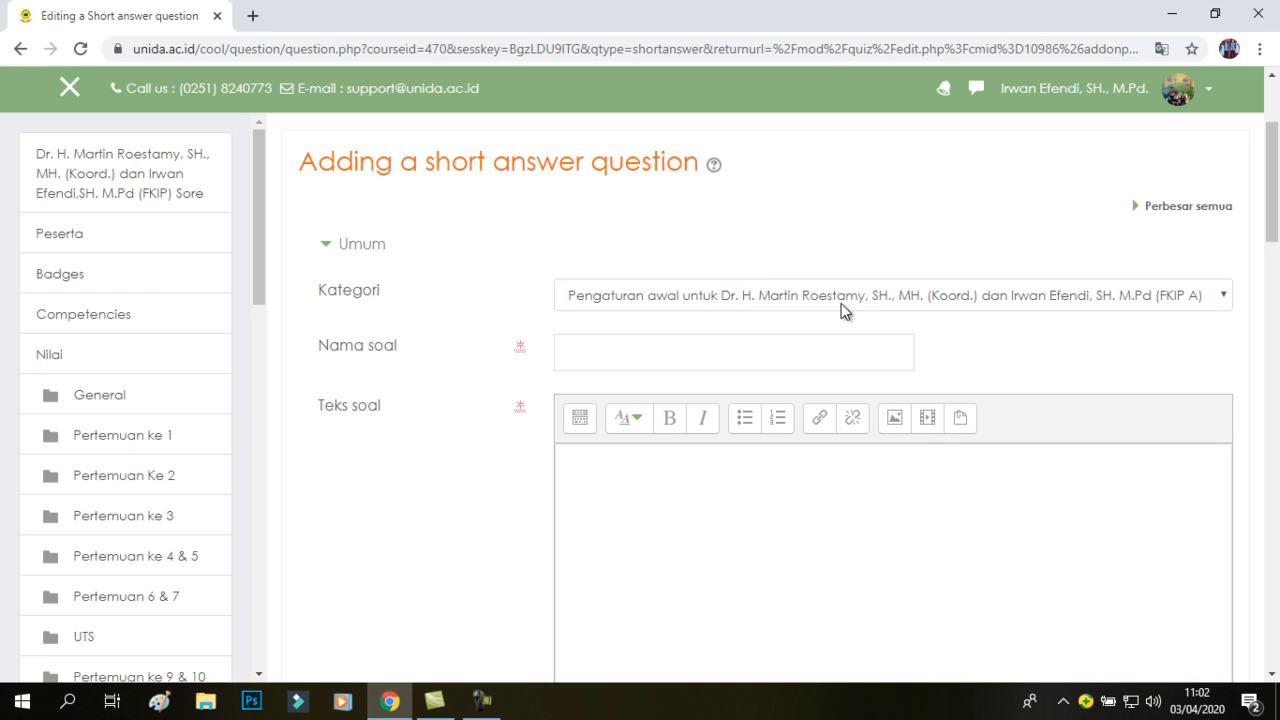
left_click(1216, 300)
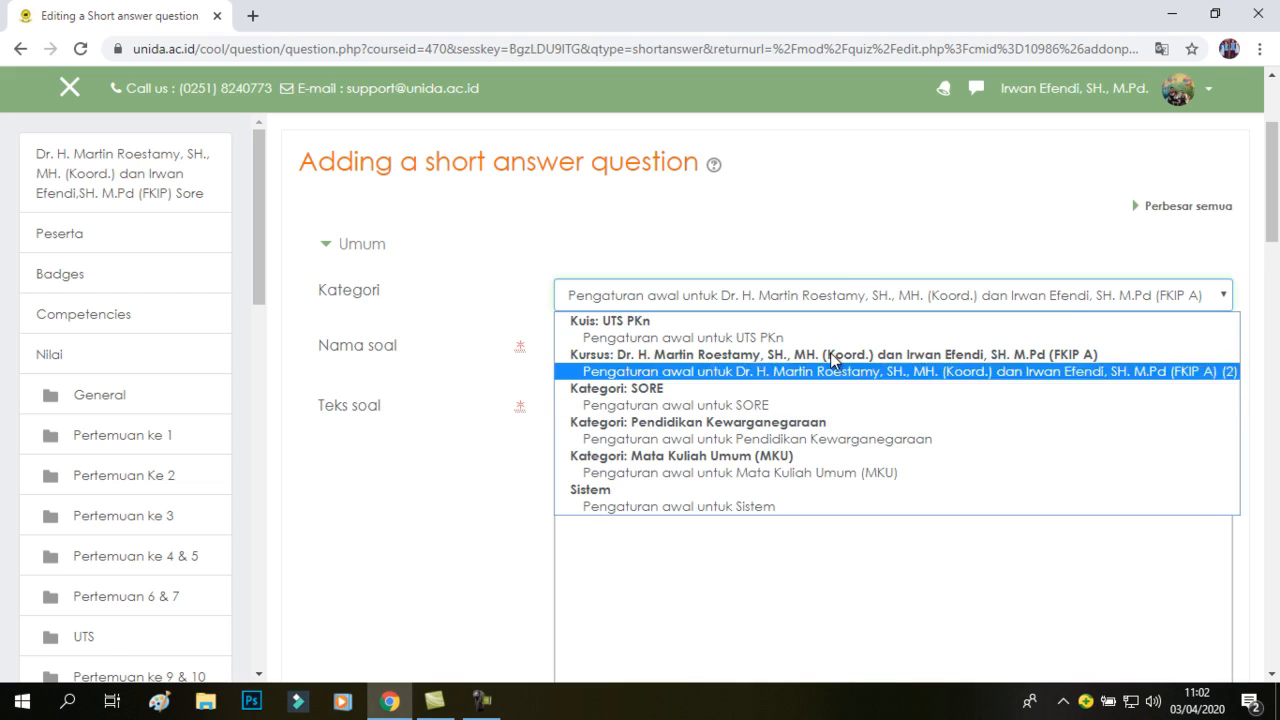
left_click(894, 214)
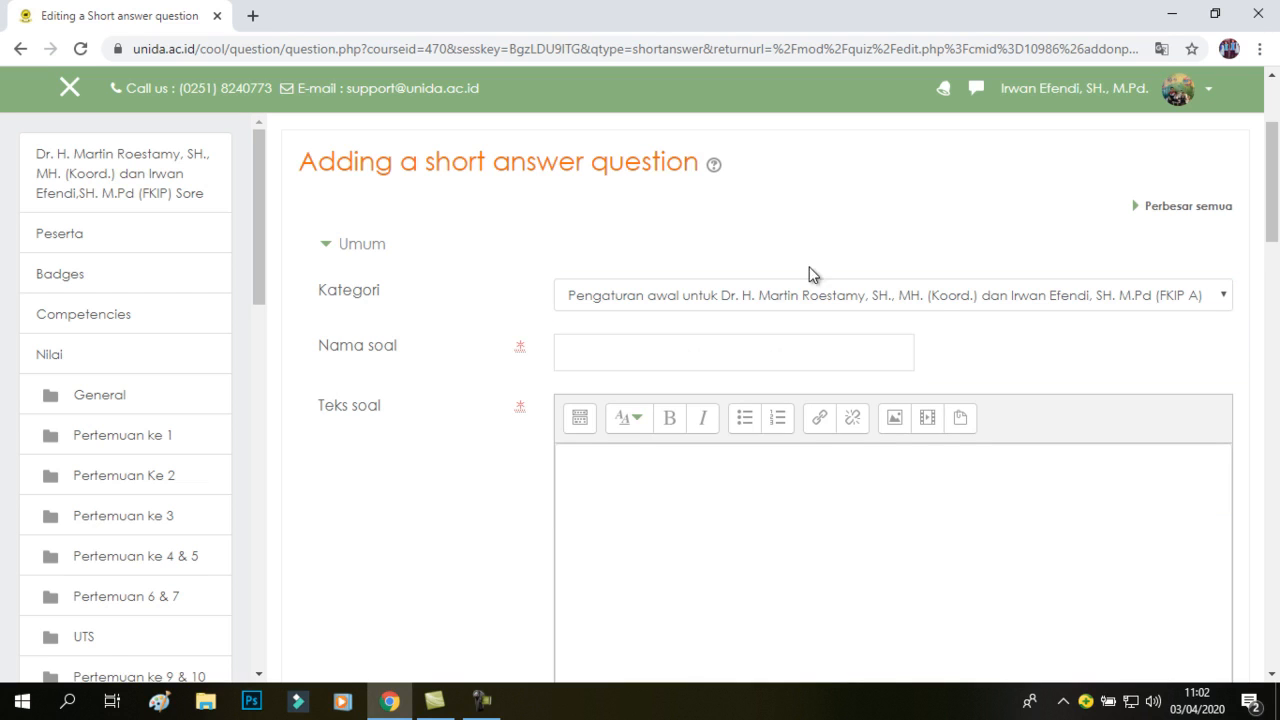
left_click(1222, 296)
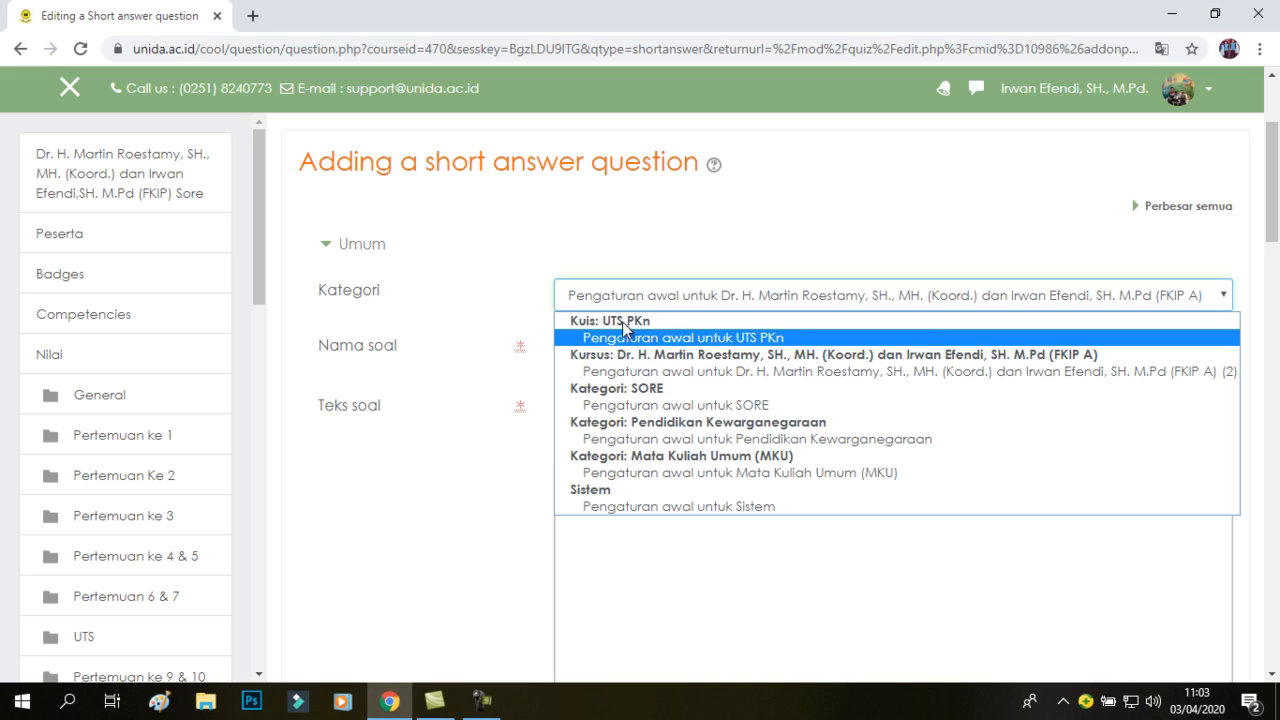
left_click(943, 246)
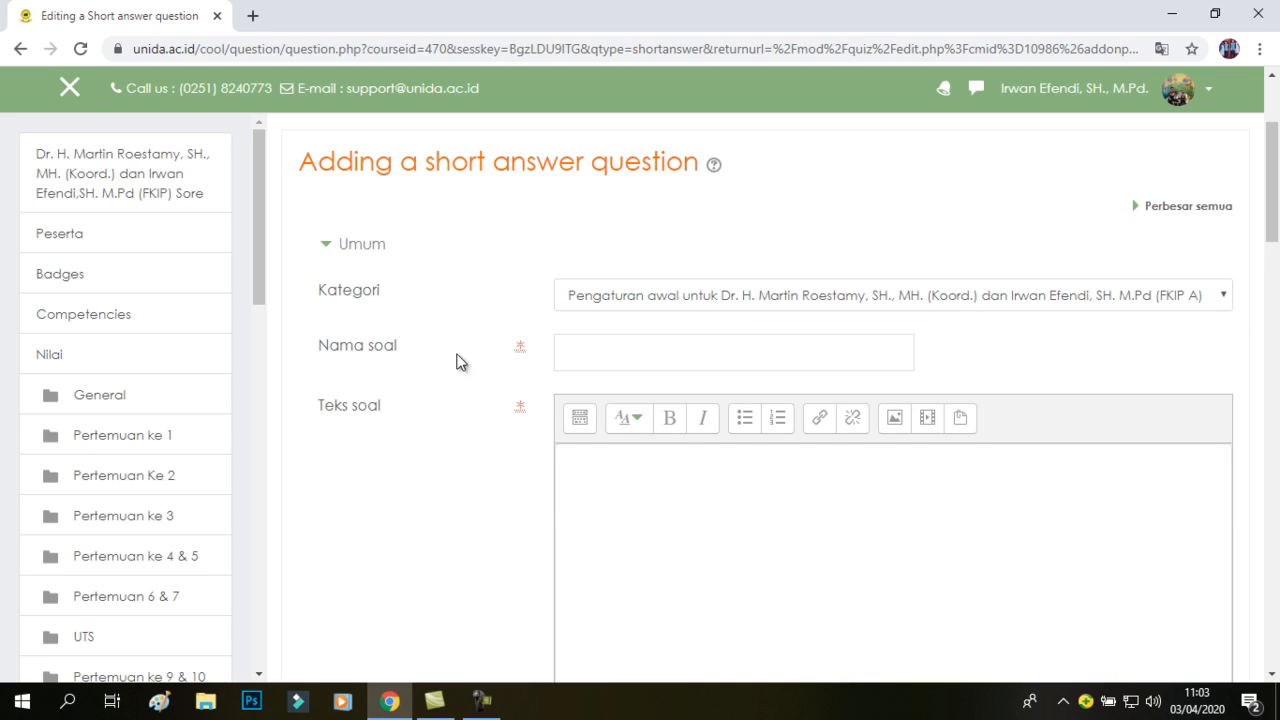
Name the short answer question (Nama soal) "Isian Singkat".
left_click(578, 349)
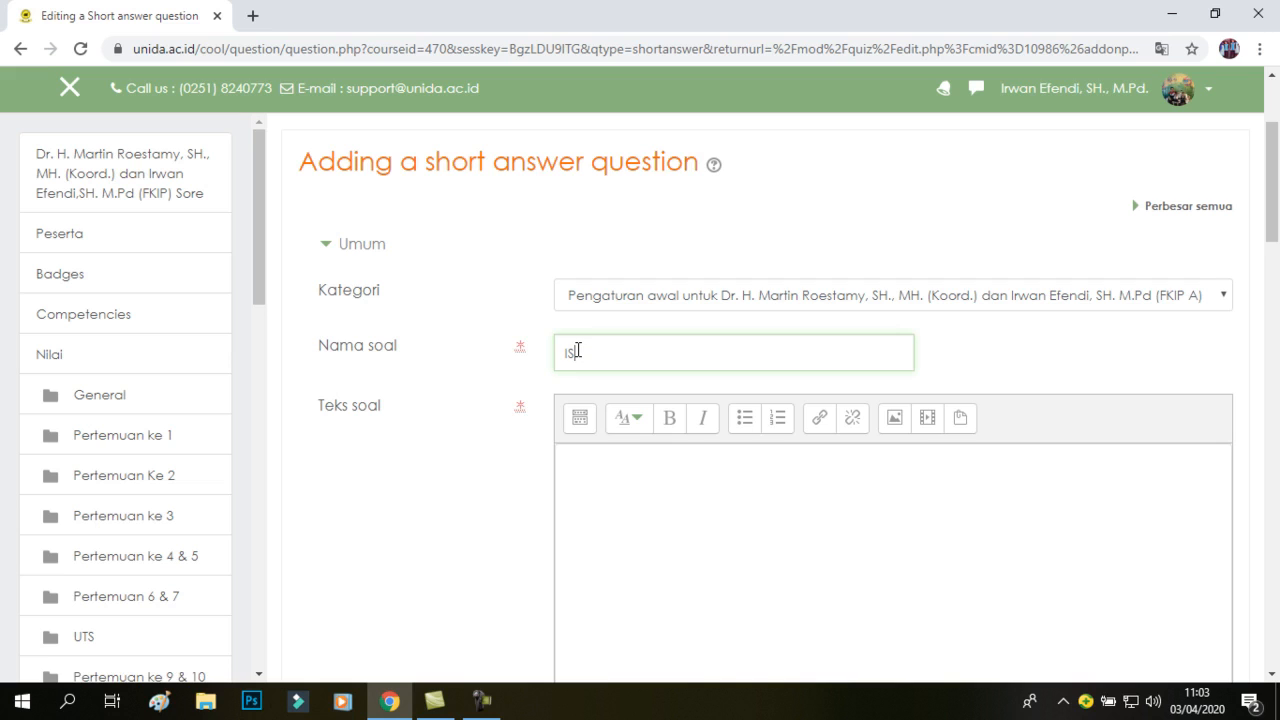
type("ISia")
key("BackSpace")
key("BackSpace")
type("ian Sin")
Enter "1. apa nama lambang negara indonesia!" as the question text (Teks soal).
left_click(594, 474)
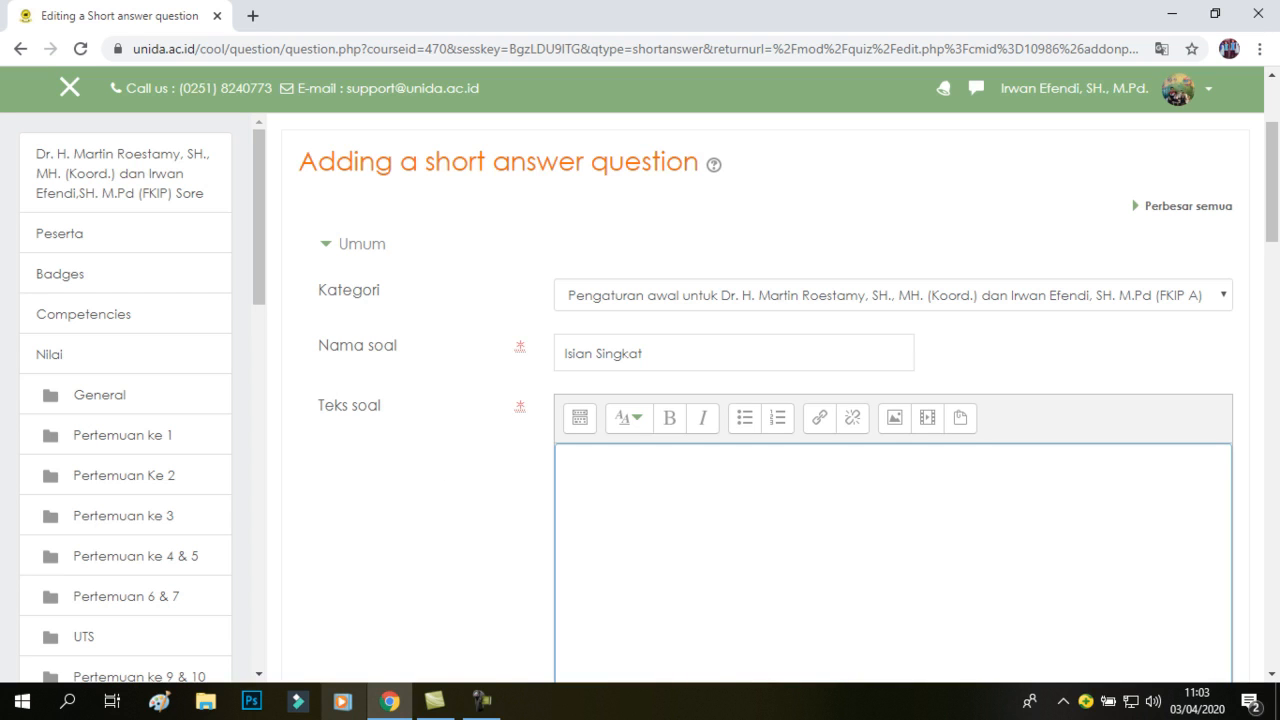
type("1.")
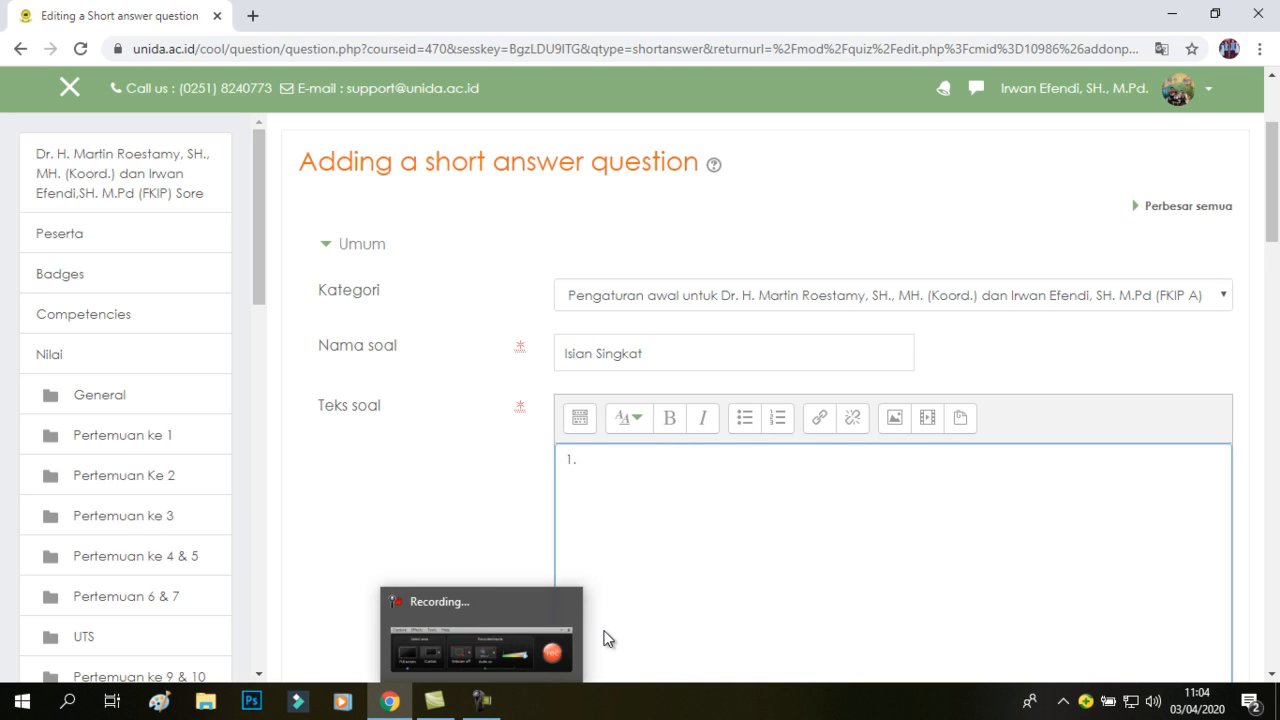
type("apa ")
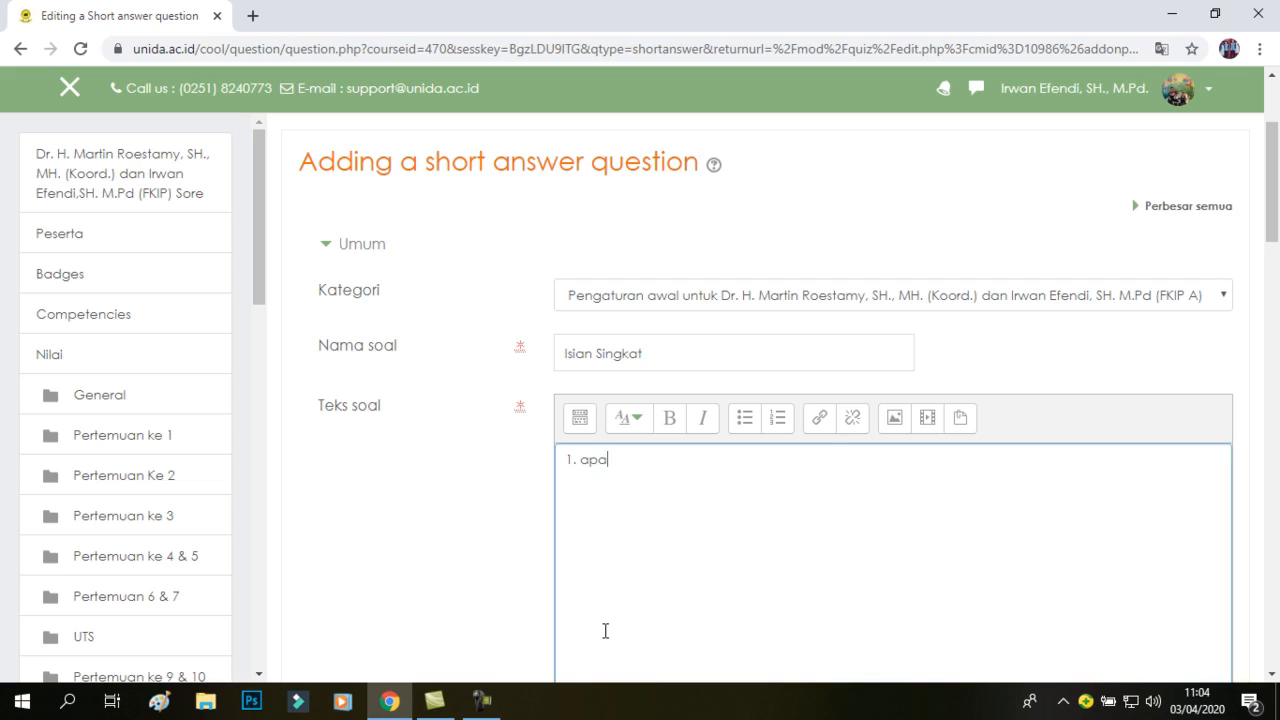
type("nama lambang negara indonesia")
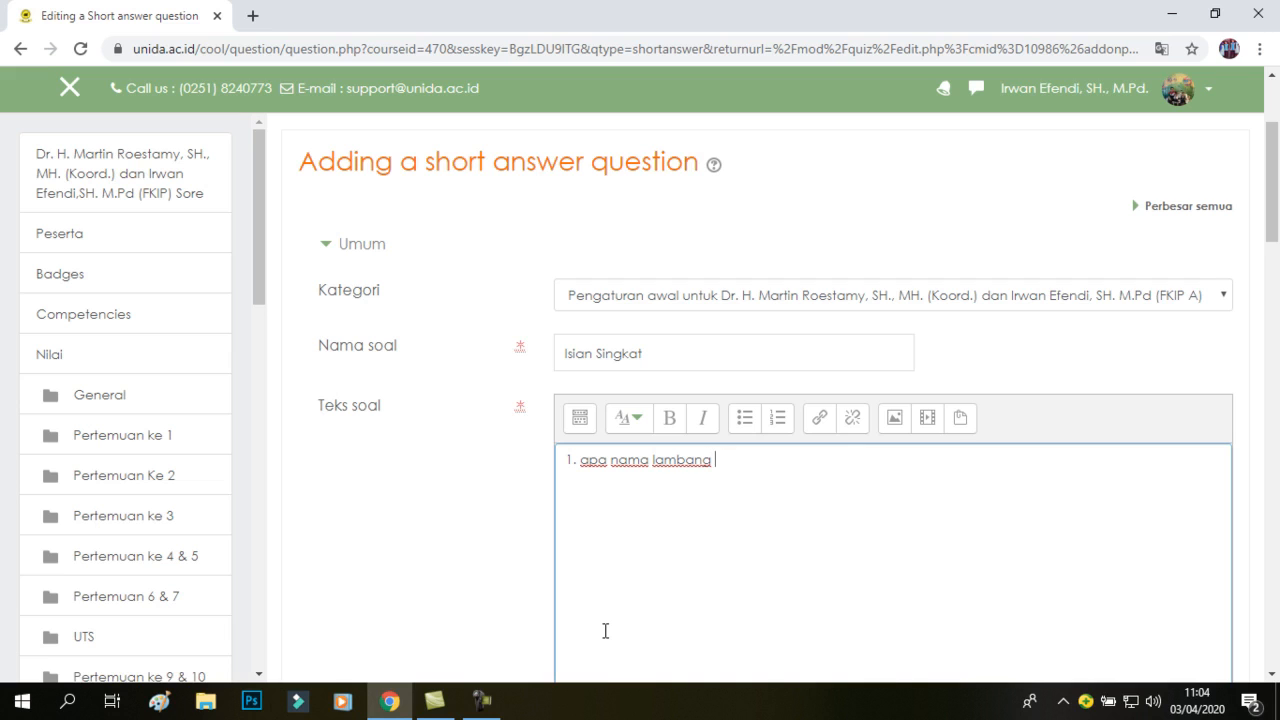
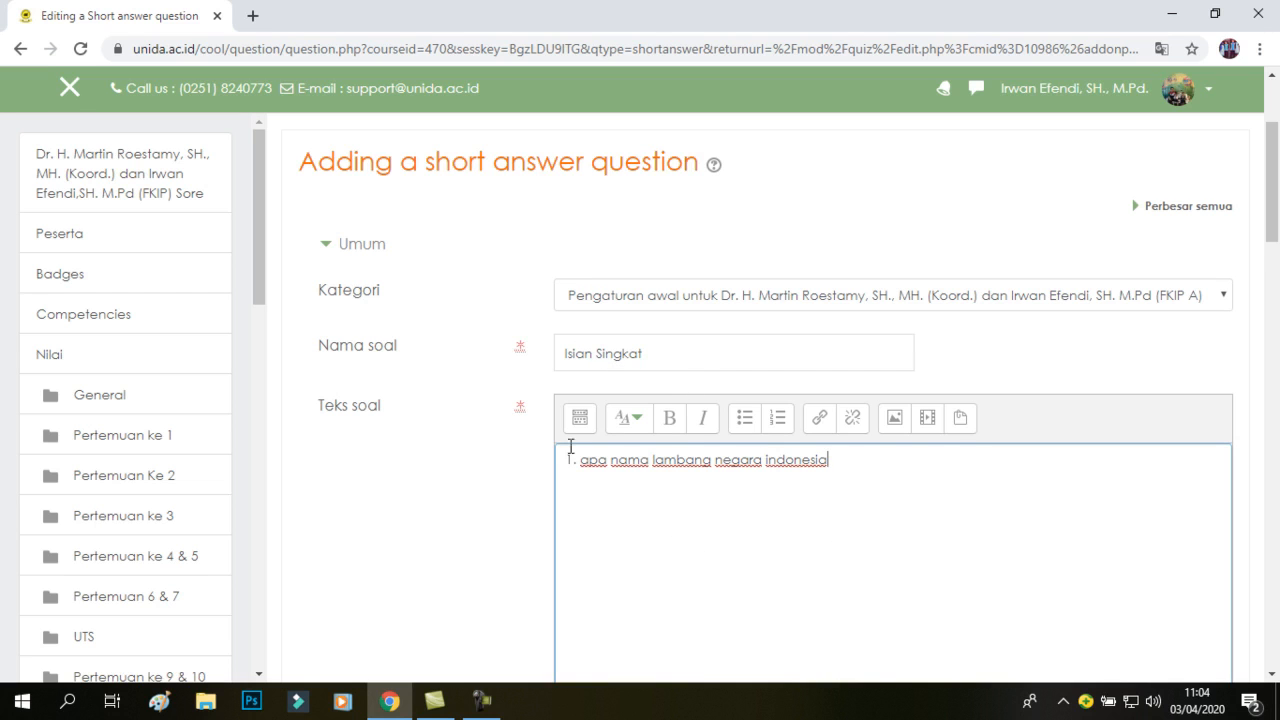
left_click_drag(1273, 225, 1273, 256)
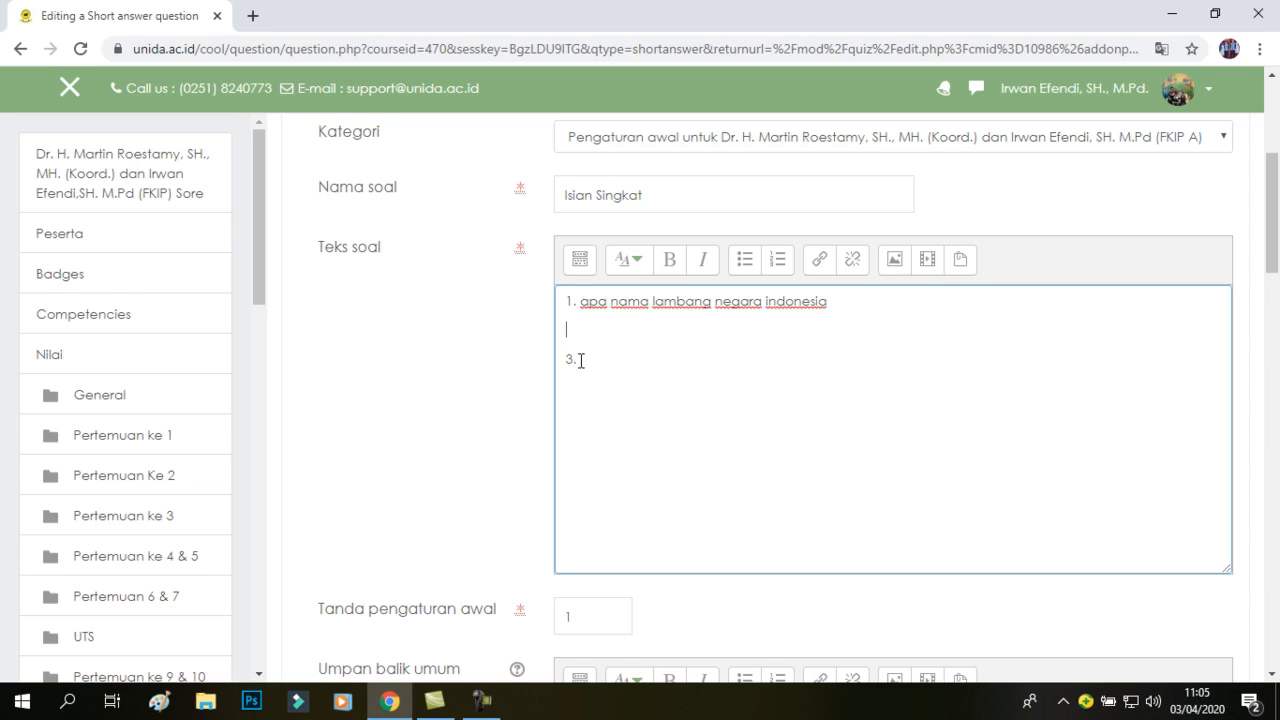
key("BackSpace")
type("!")
Look through the default mark, general feedback, case sensitivity and answer settings of the question.
left_click(1273, 677)
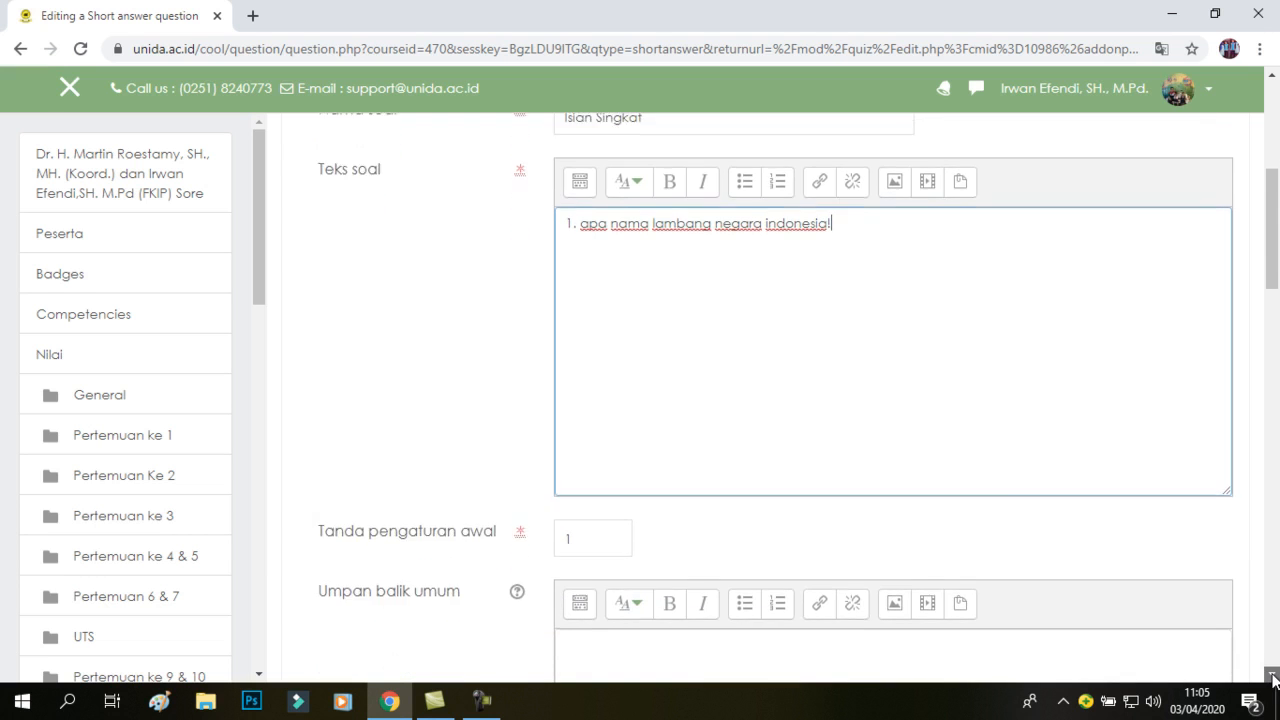
left_click(1273, 677)
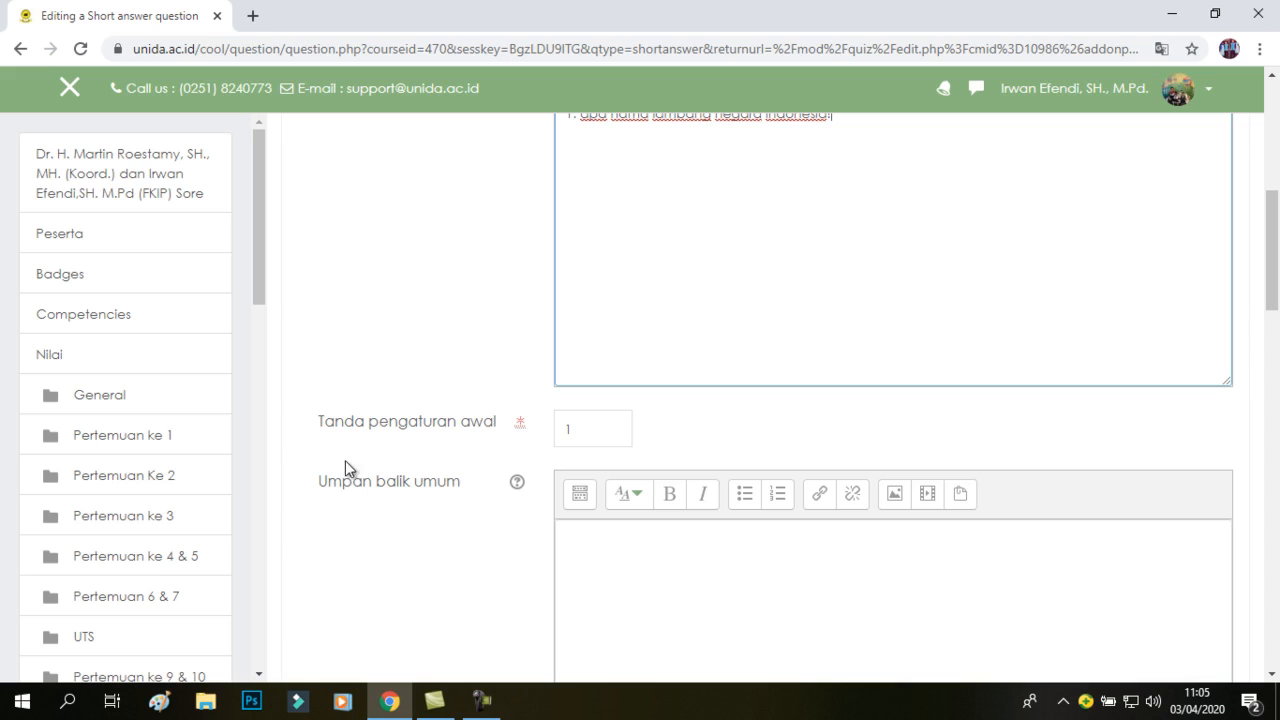
left_click(583, 430)
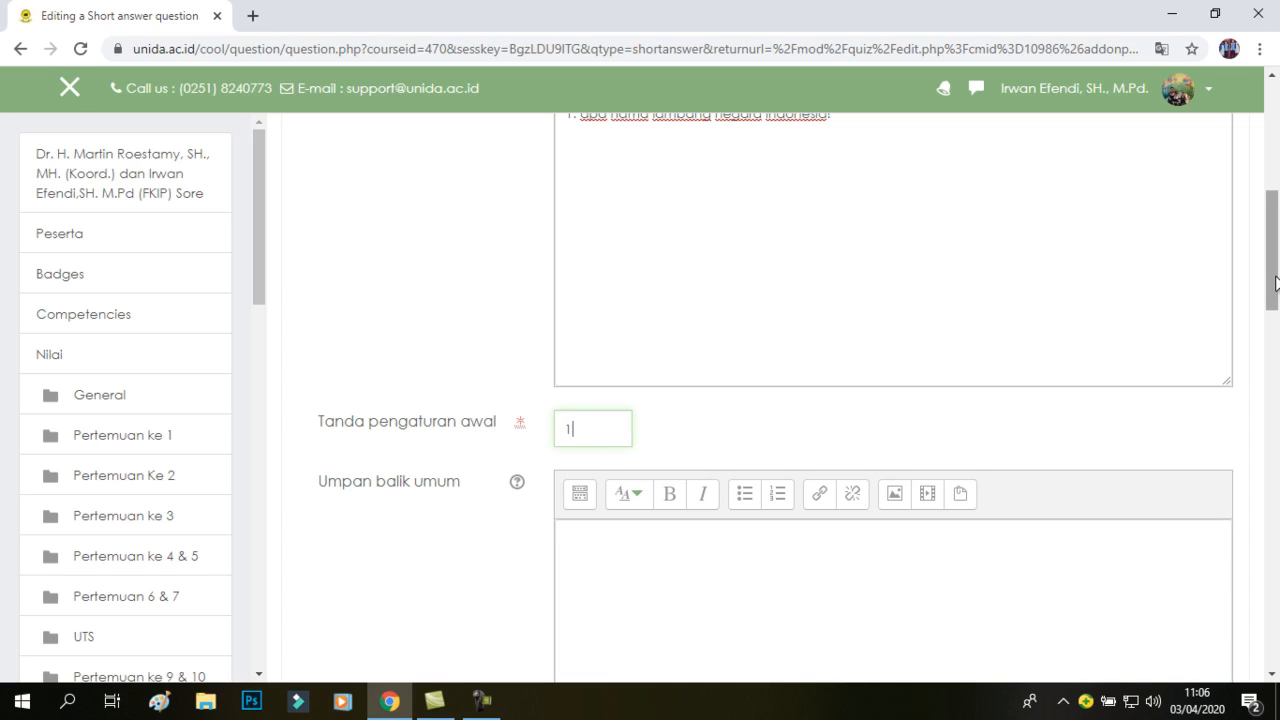
left_click_drag(1276, 290, 1051, 357)
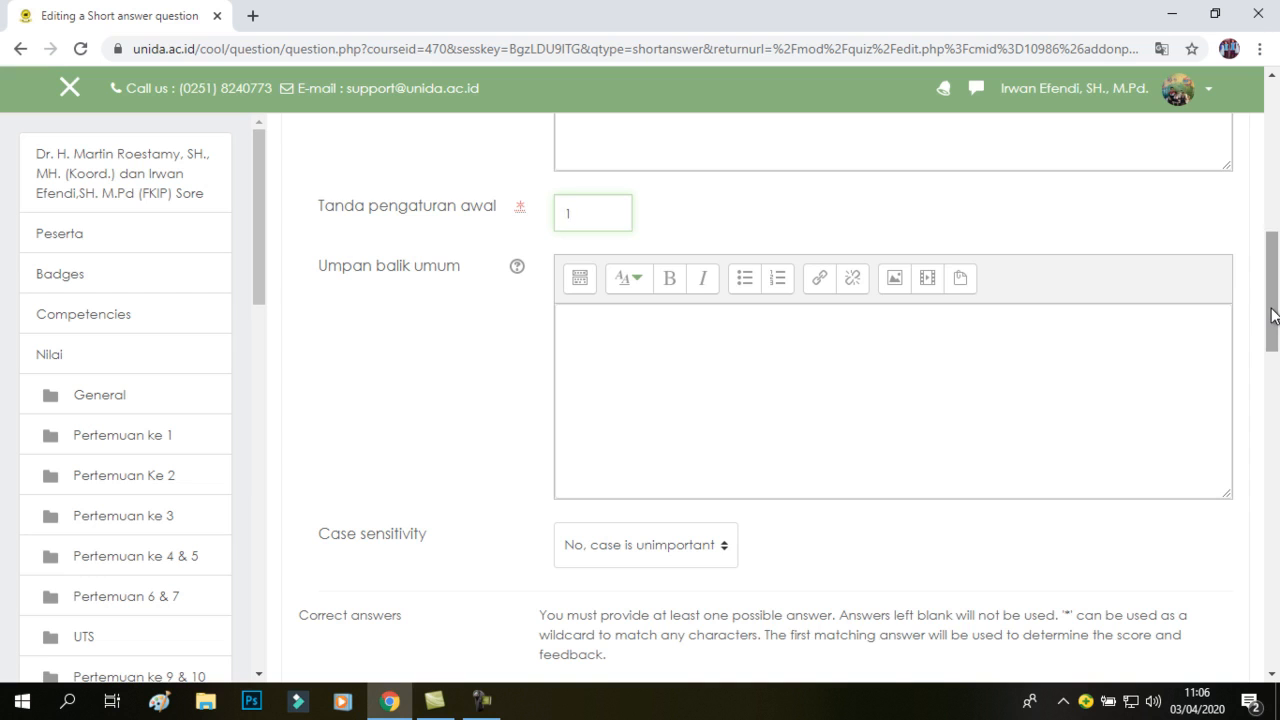
scroll(1274, 326, "down", 1)
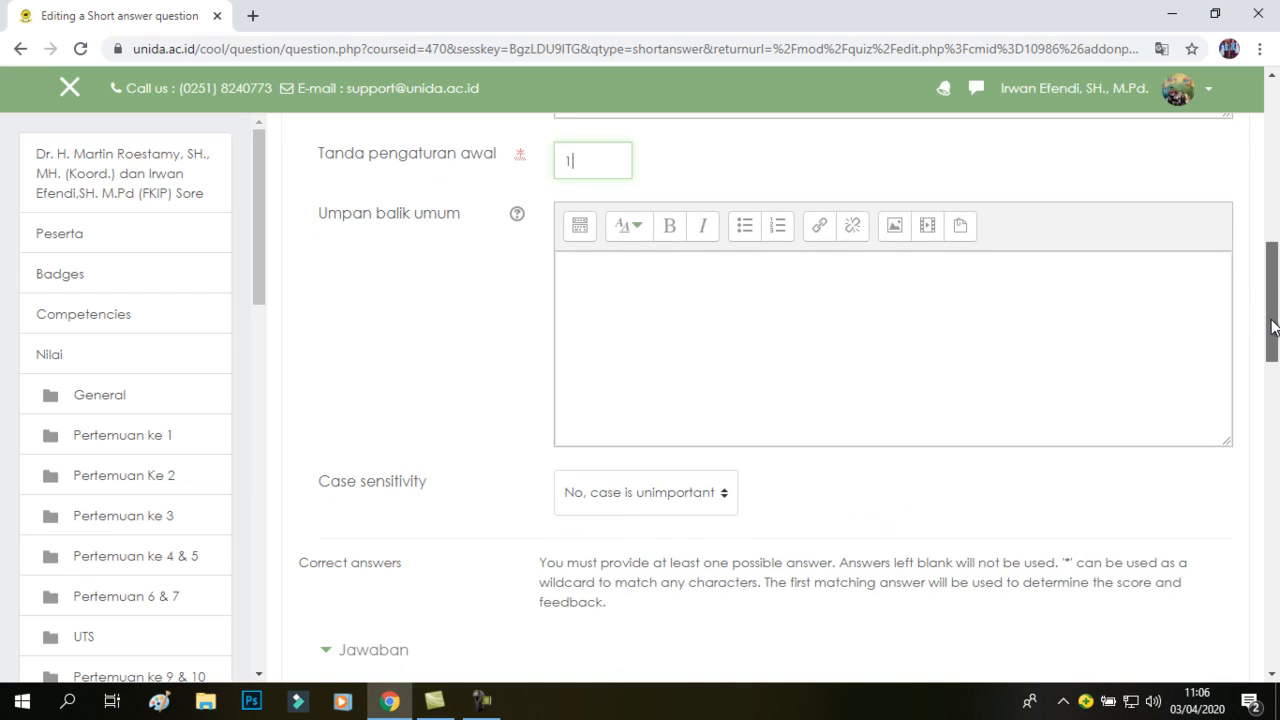
scroll(1274, 326, "down", 1)
left_click_drag(1274, 326, 1276, 384)
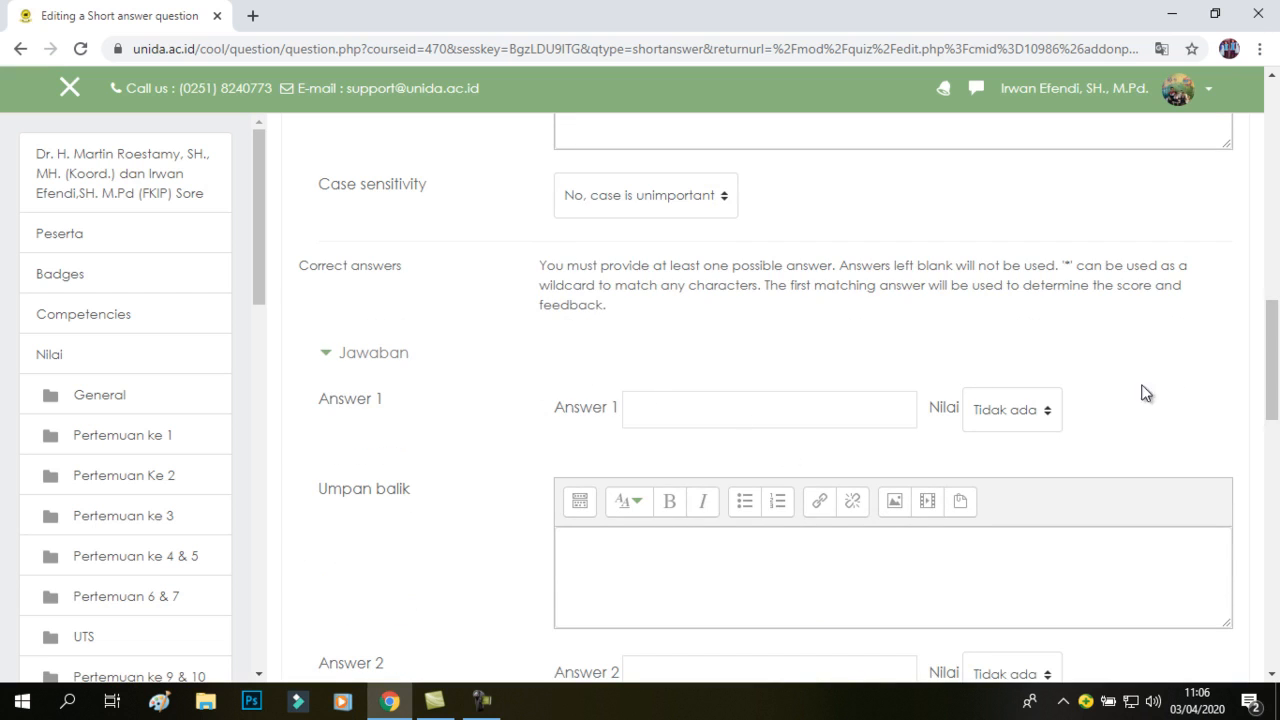
left_click_drag(1272, 378, 1274, 227)
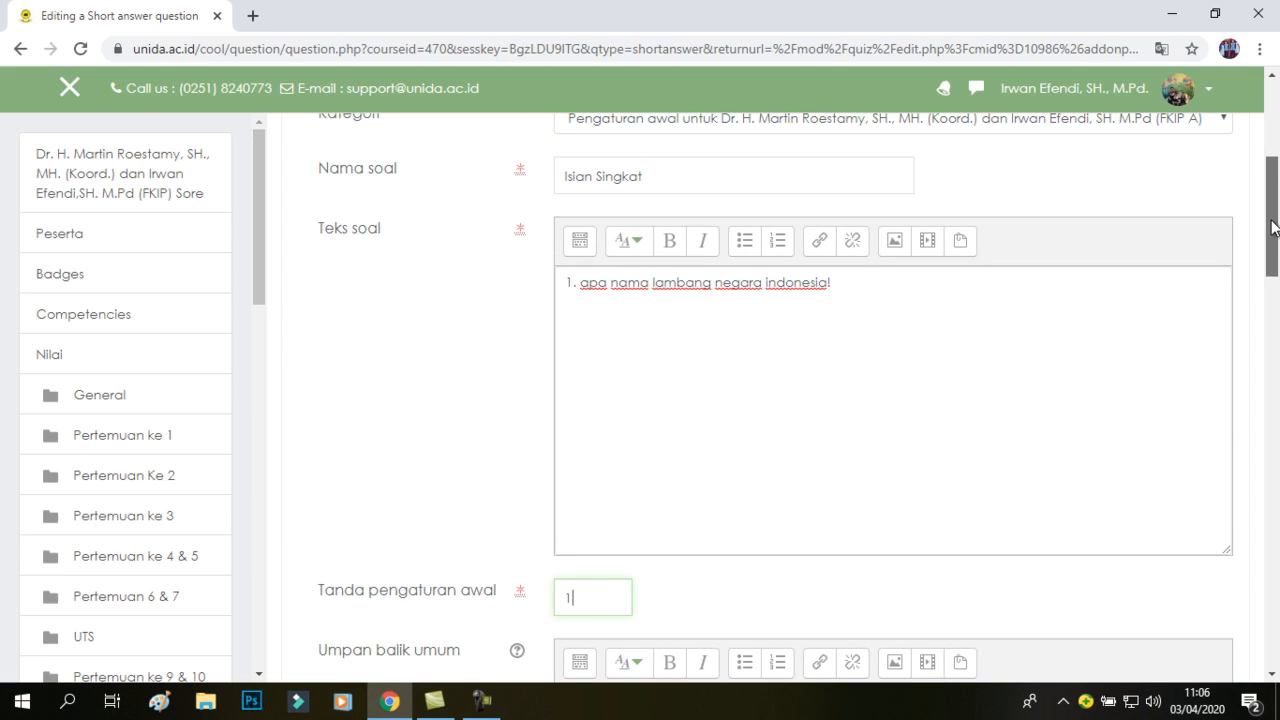
Enter "Garuda" as Answer 1 and set its grade (Nilai) to 100%.
left_click_drag(1272, 227, 1276, 425)
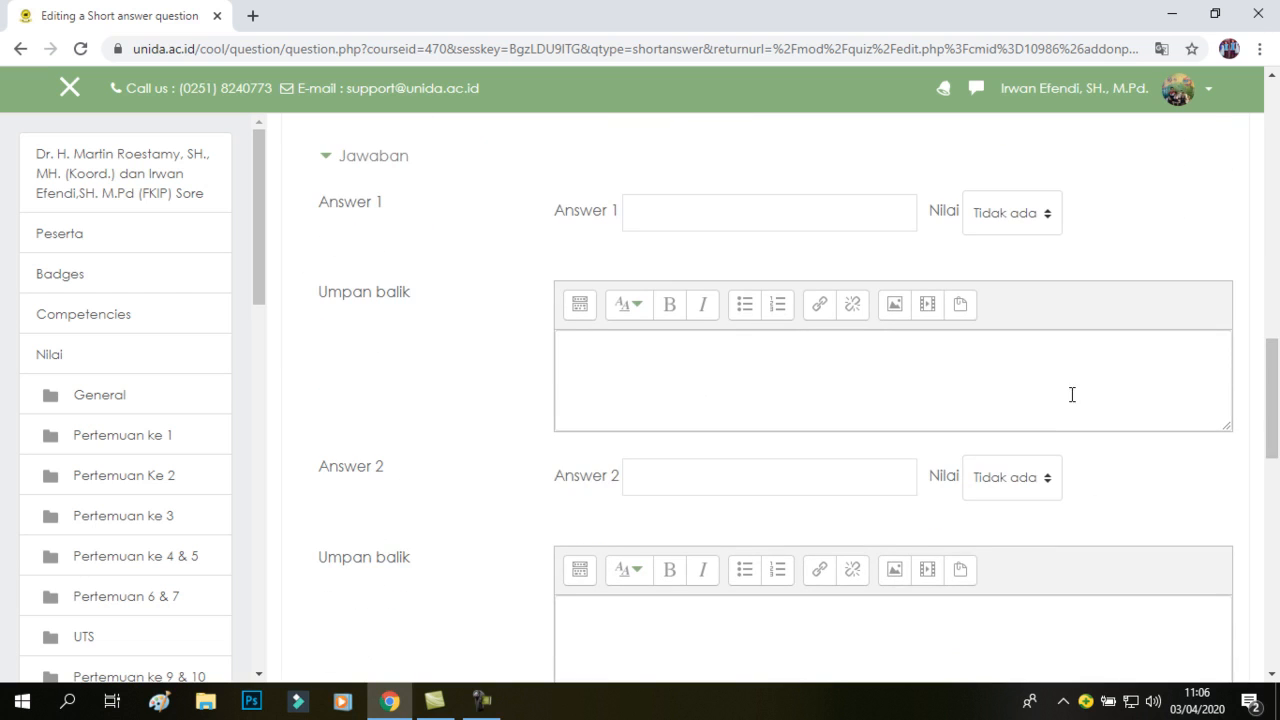
left_click(675, 211)
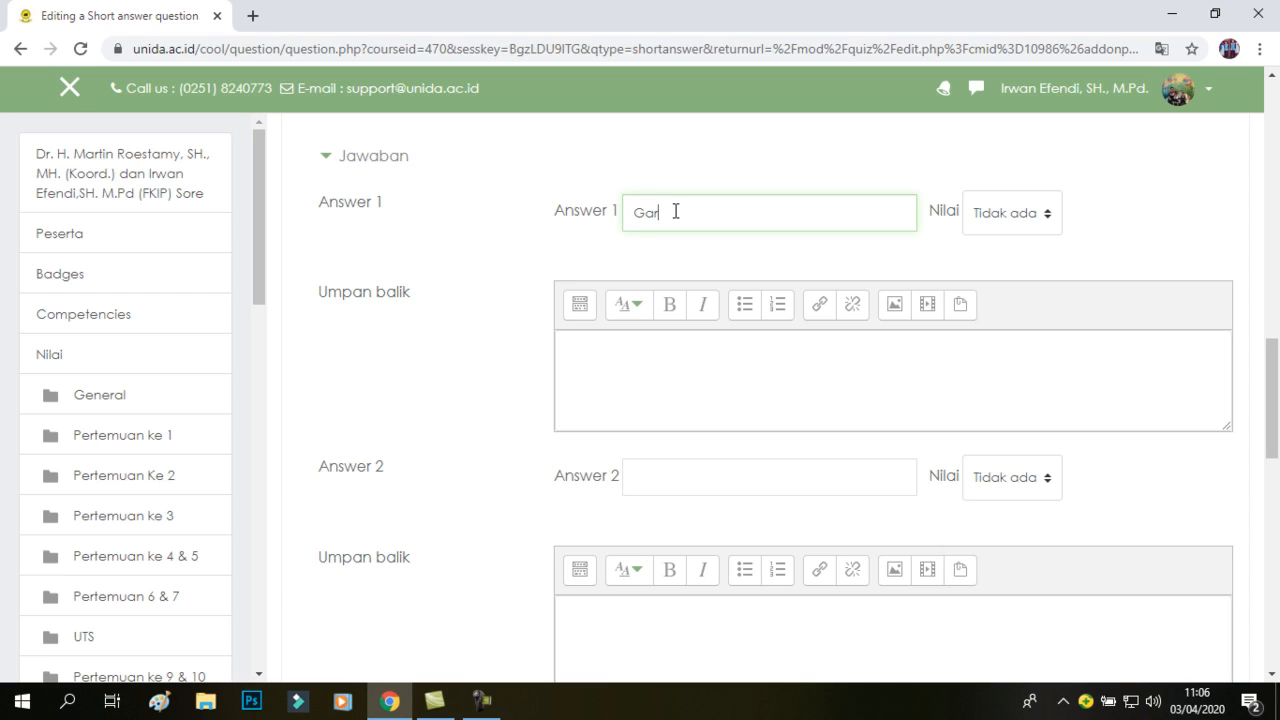
left_click(1048, 215)
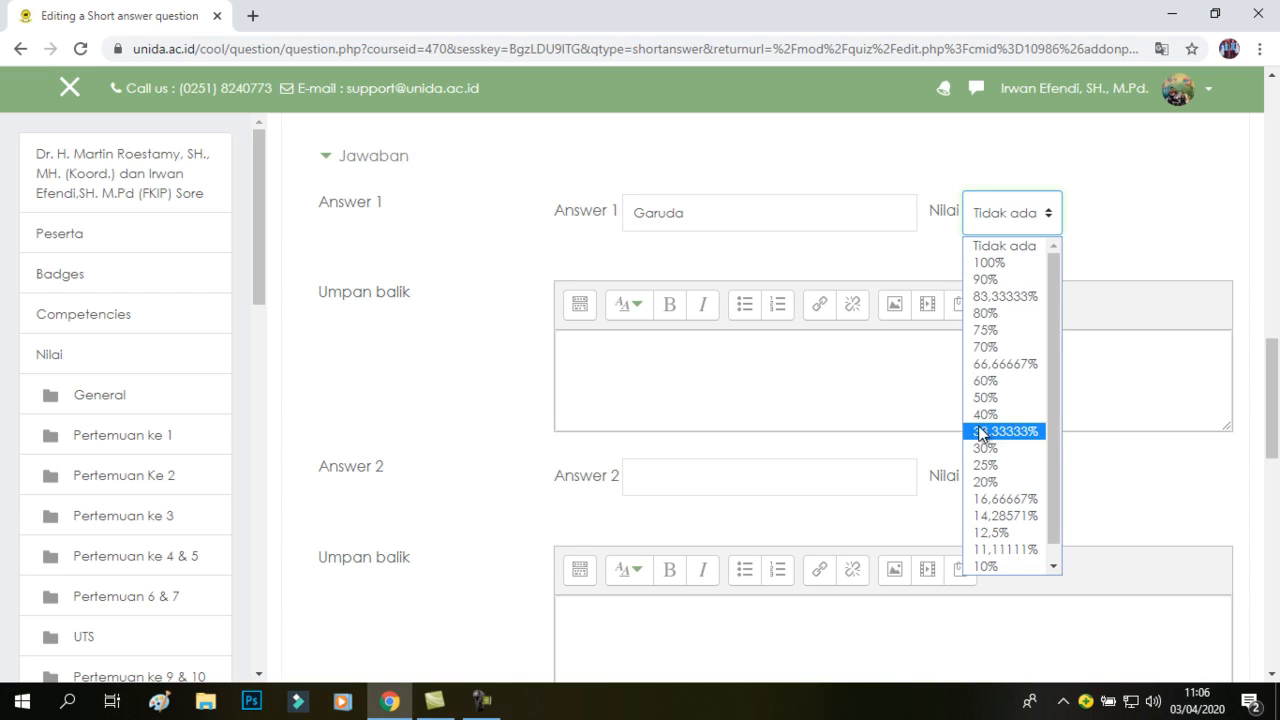
left_click(996, 262)
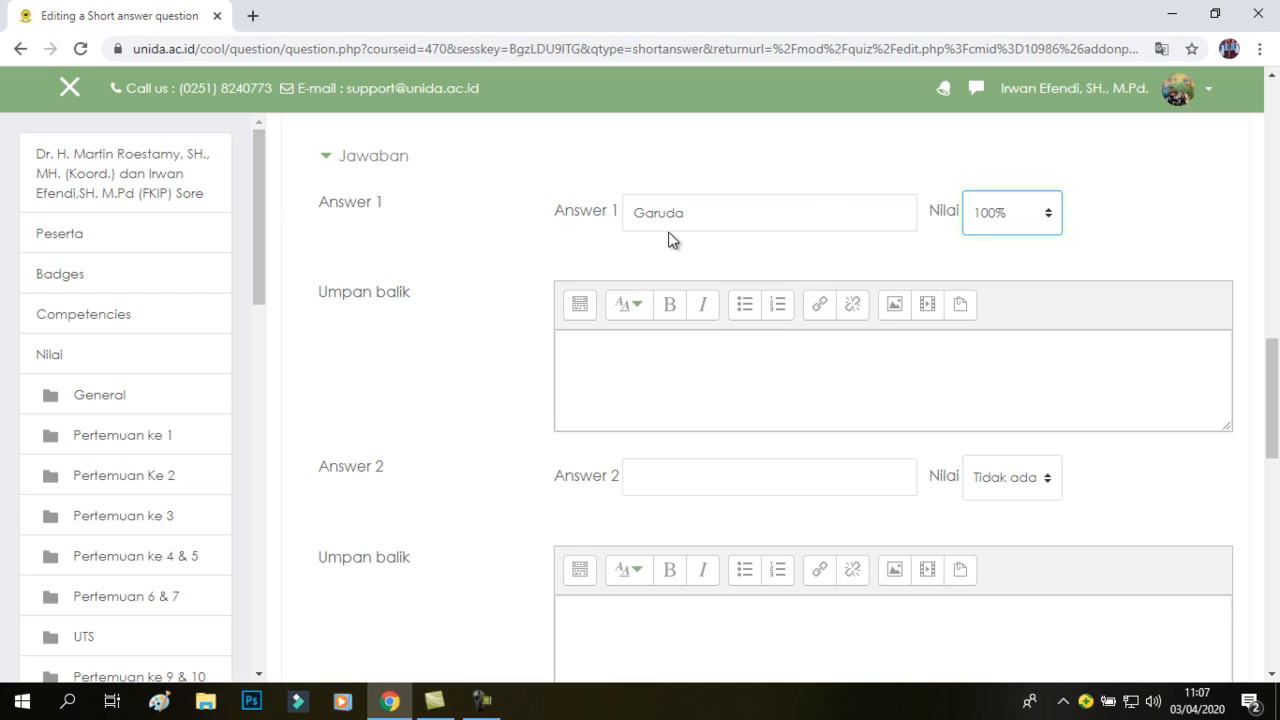
Review the question text together with its answer and feedback fields.
left_click_drag(1273, 356, 1273, 386)
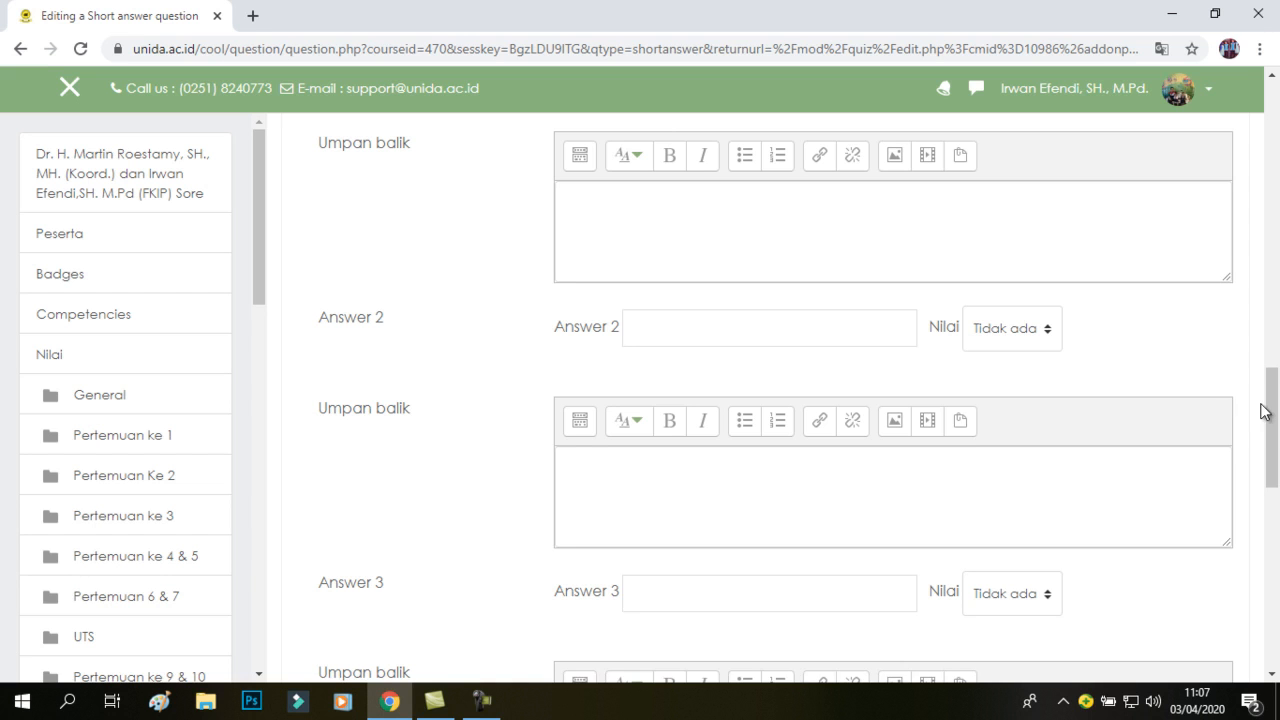
left_click_drag(1273, 412, 1257, 209)
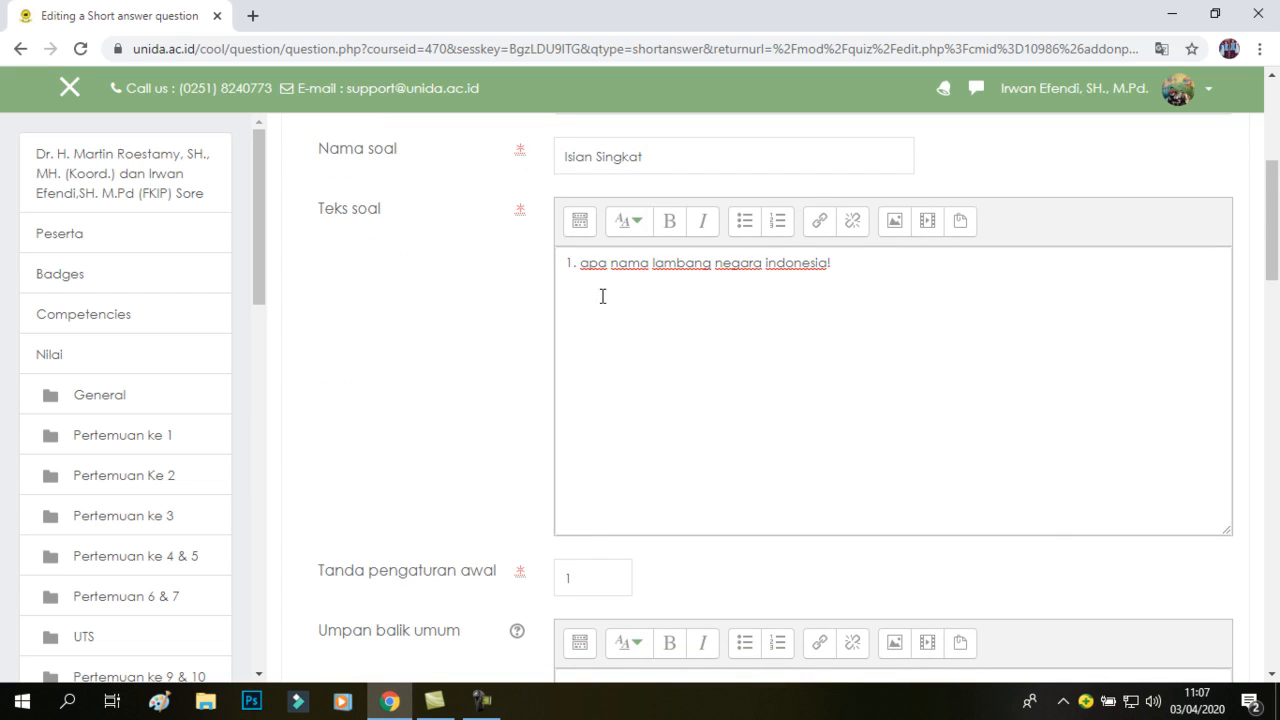
left_click_drag(1273, 250, 1275, 453)
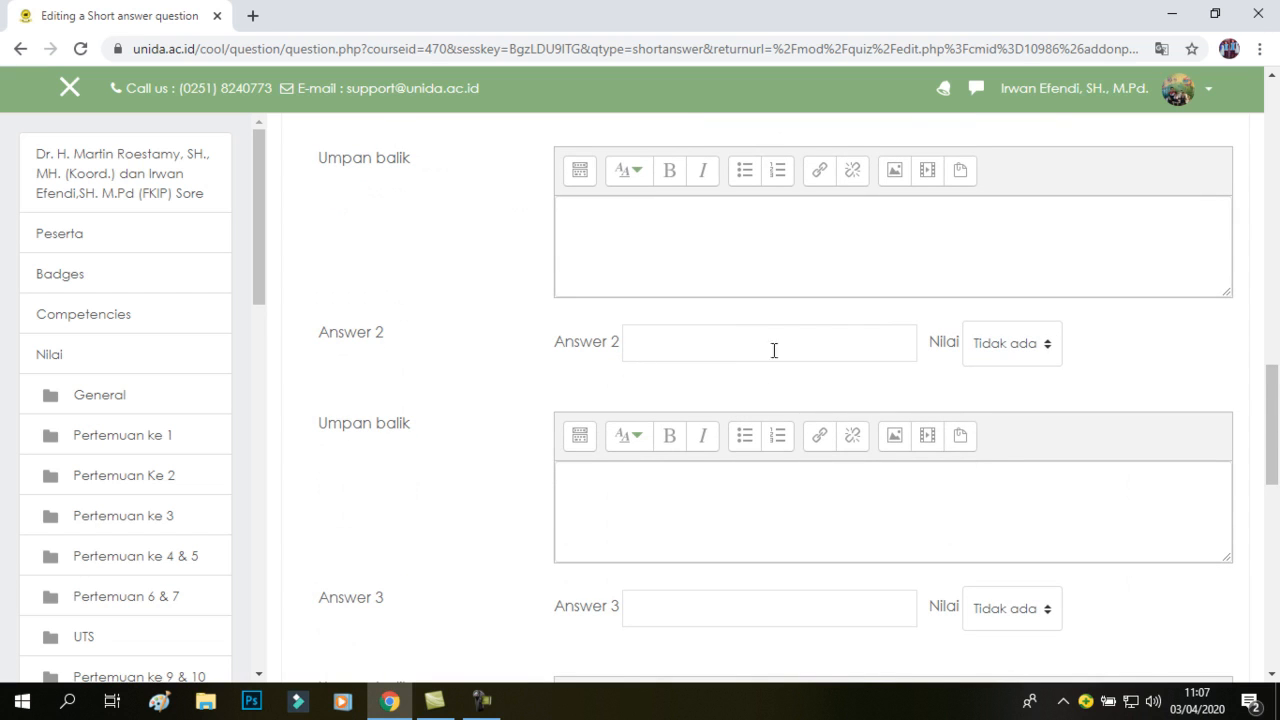
left_click_drag(1274, 429, 1273, 386)
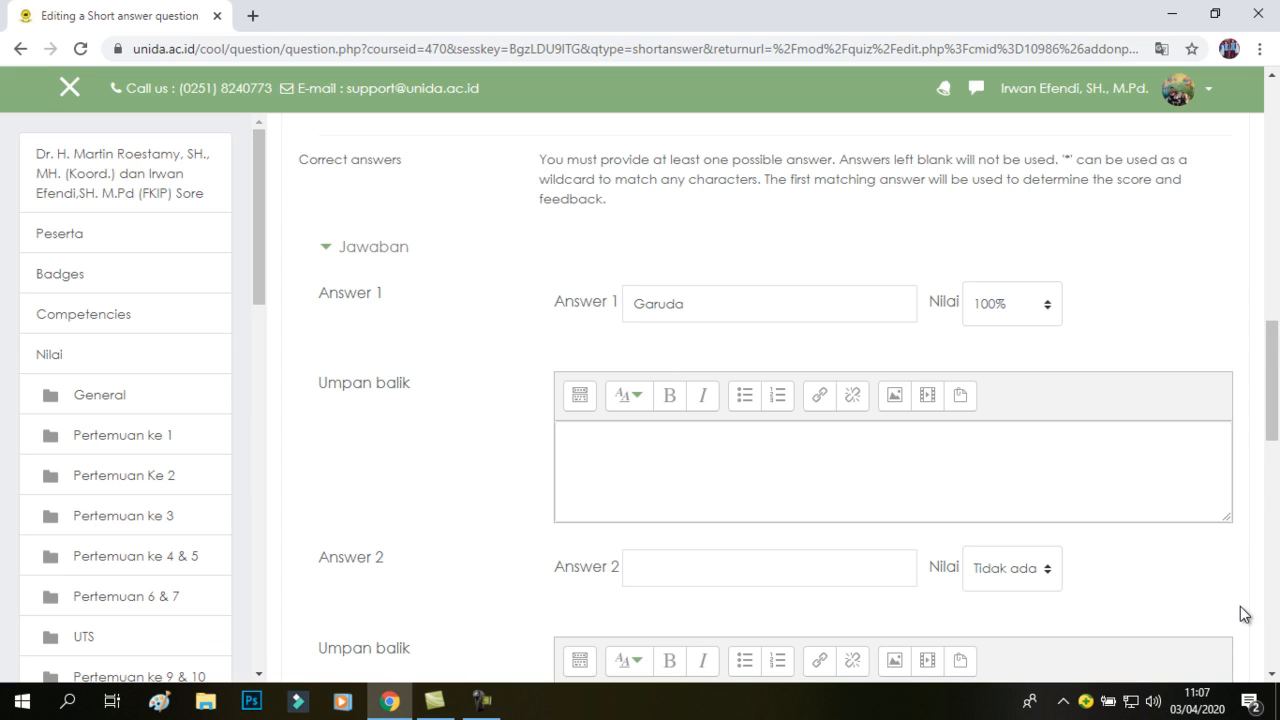
Review the question name, question text, Answer 1 and the unused answer and feedback fields before saving.
left_click(1273, 674)
left_click_drag(1273, 674, 1273, 674)
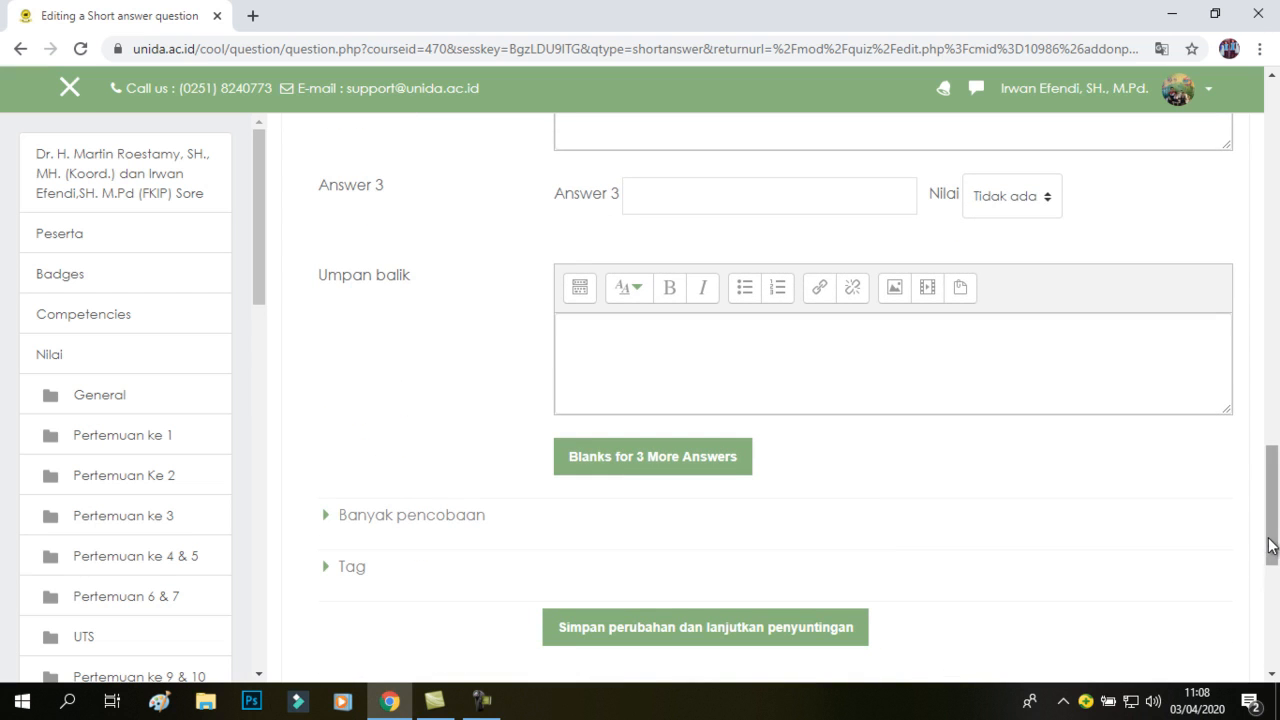
left_click_drag(1272, 545, 1277, 435)
left_click_drag(1277, 385, 1262, 198)
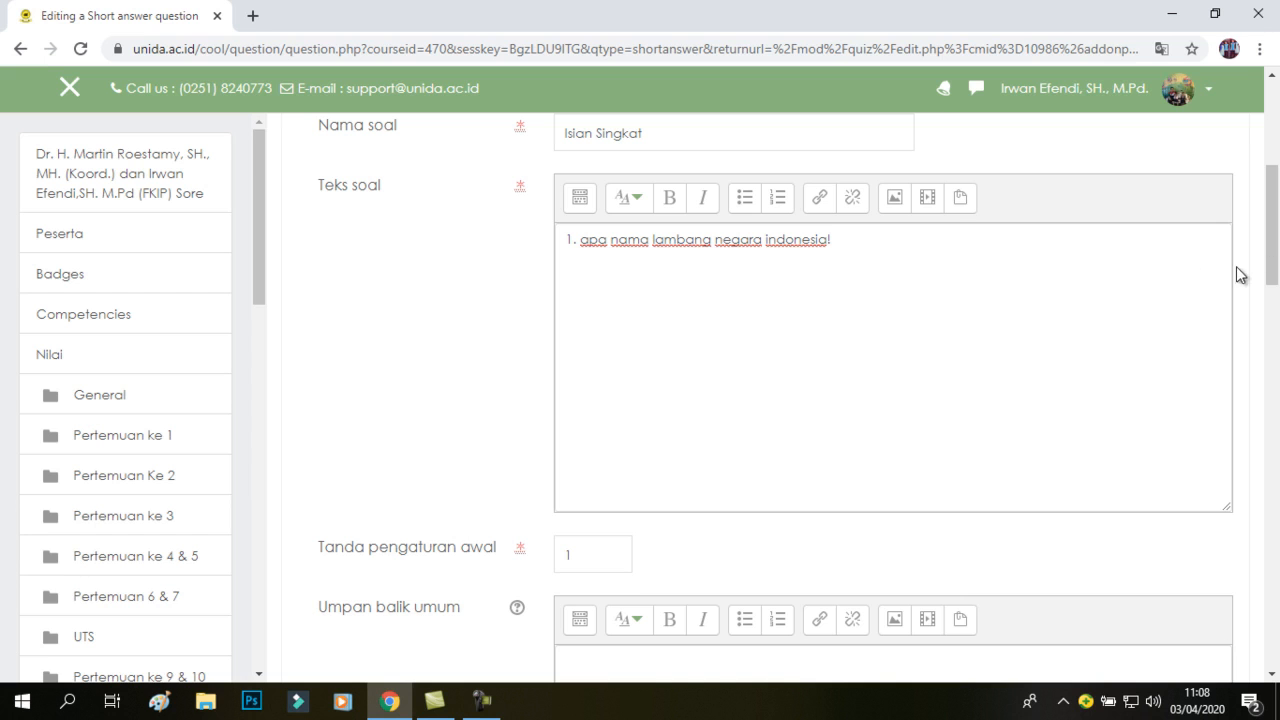
left_click_drag(1269, 249, 1274, 503)
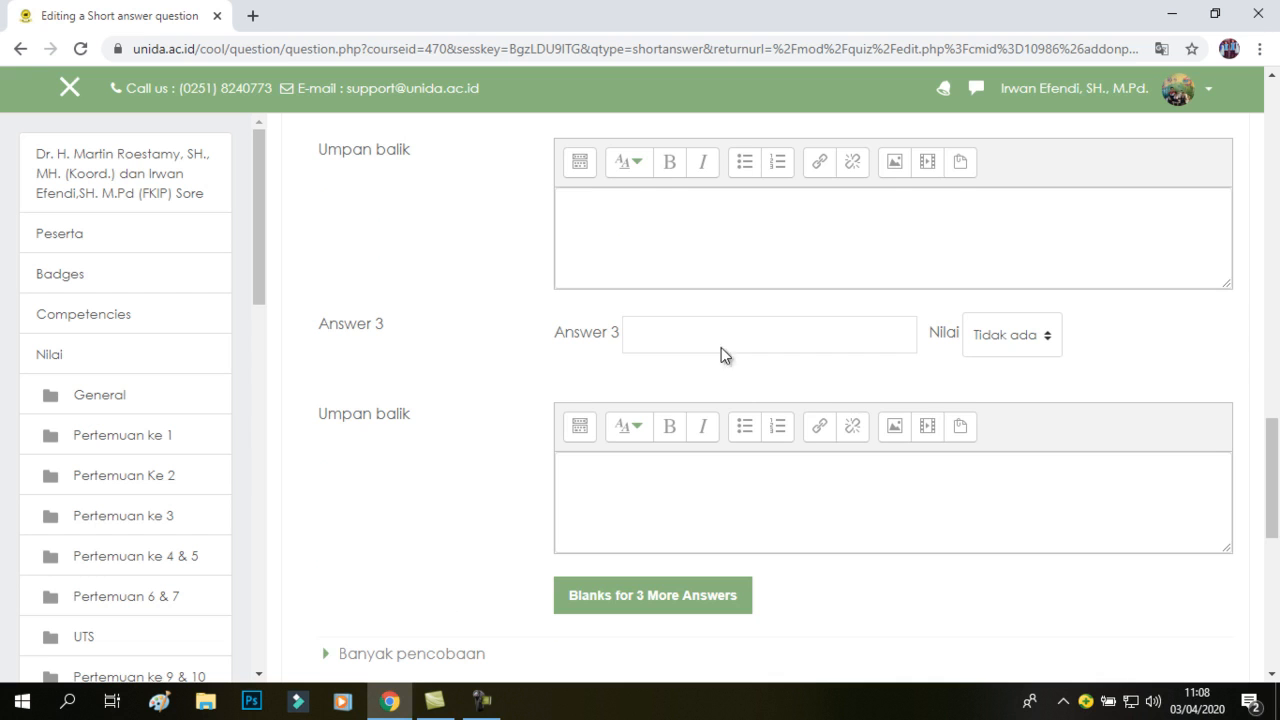
scroll(1273, 318, "up", 5)
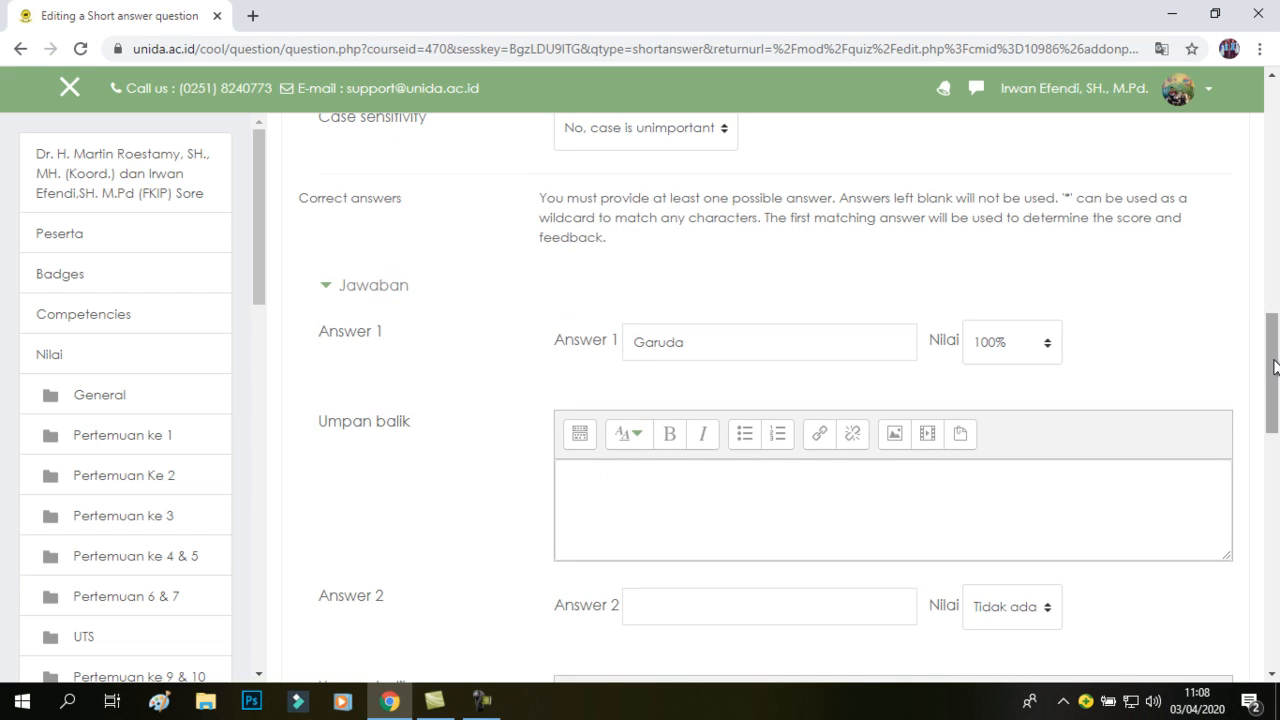
scroll(1273, 318, "up", 3)
left_click_drag(1273, 318, 1271, 498)
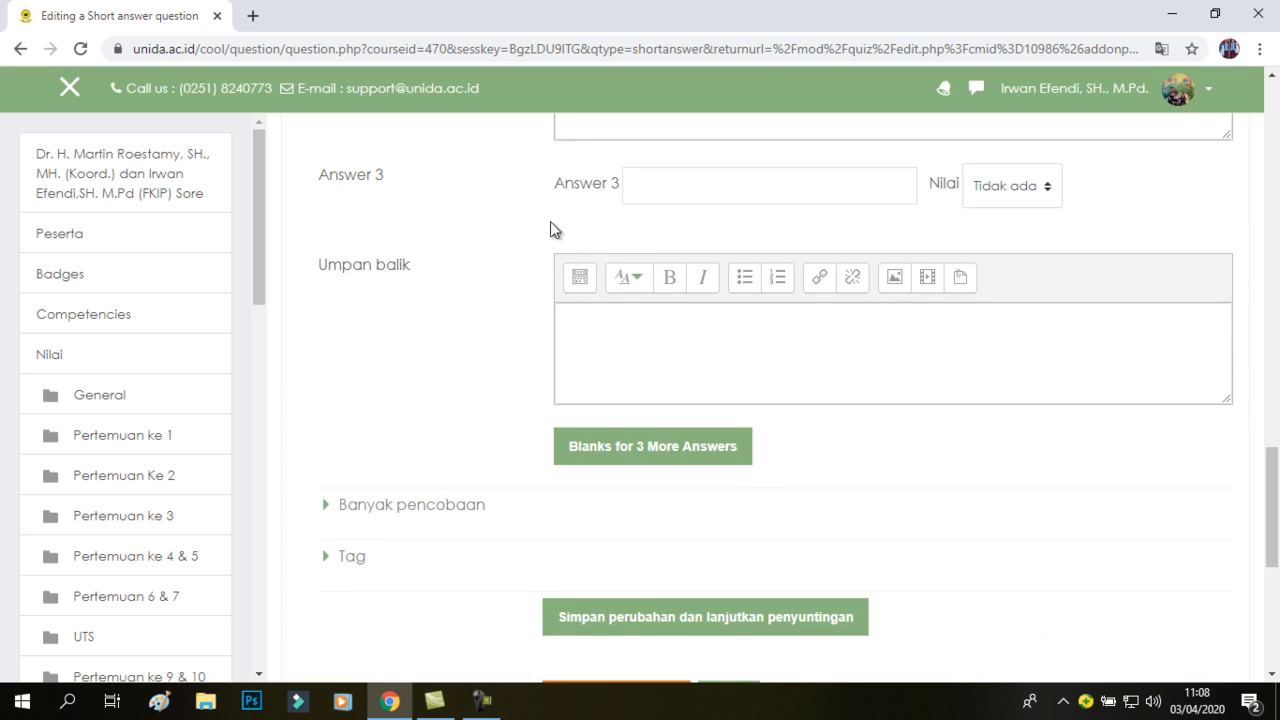
Add blanks for three more answers to the short answer question and look through the extended form.
left_click(660, 450)
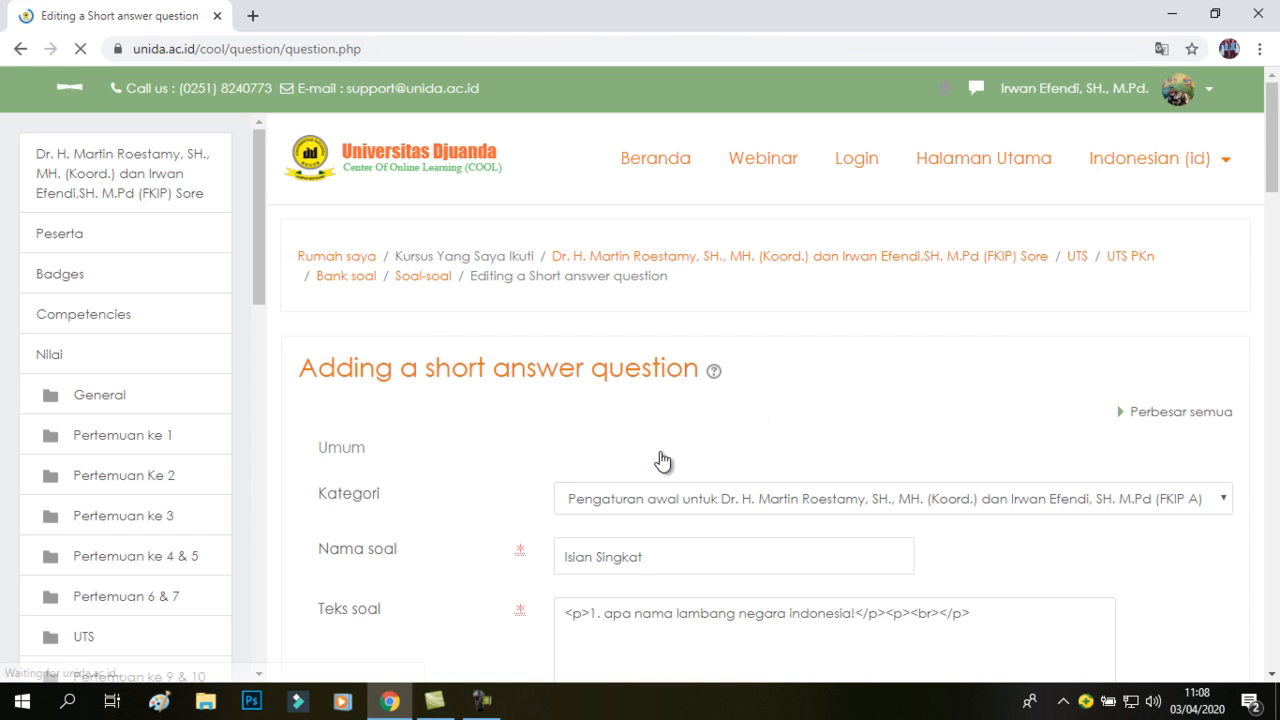
left_click_drag(1273, 130, 1275, 470)
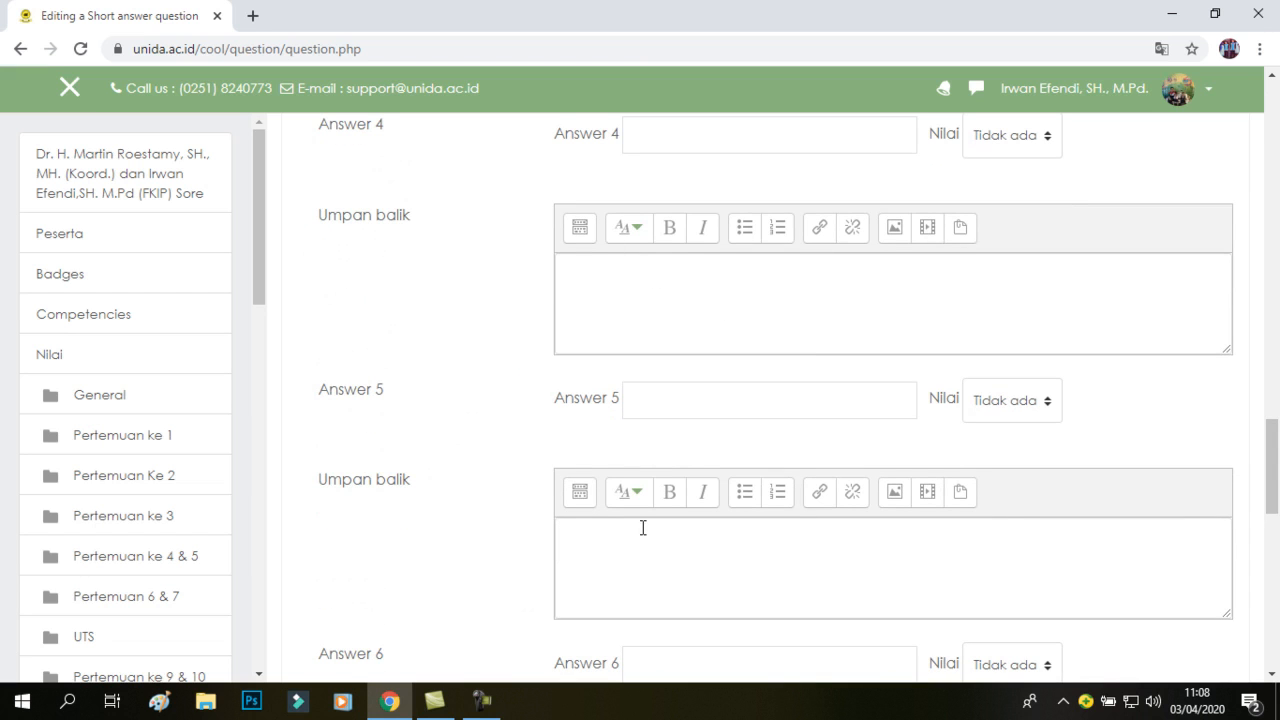
left_click_drag(1274, 478, 1260, 132)
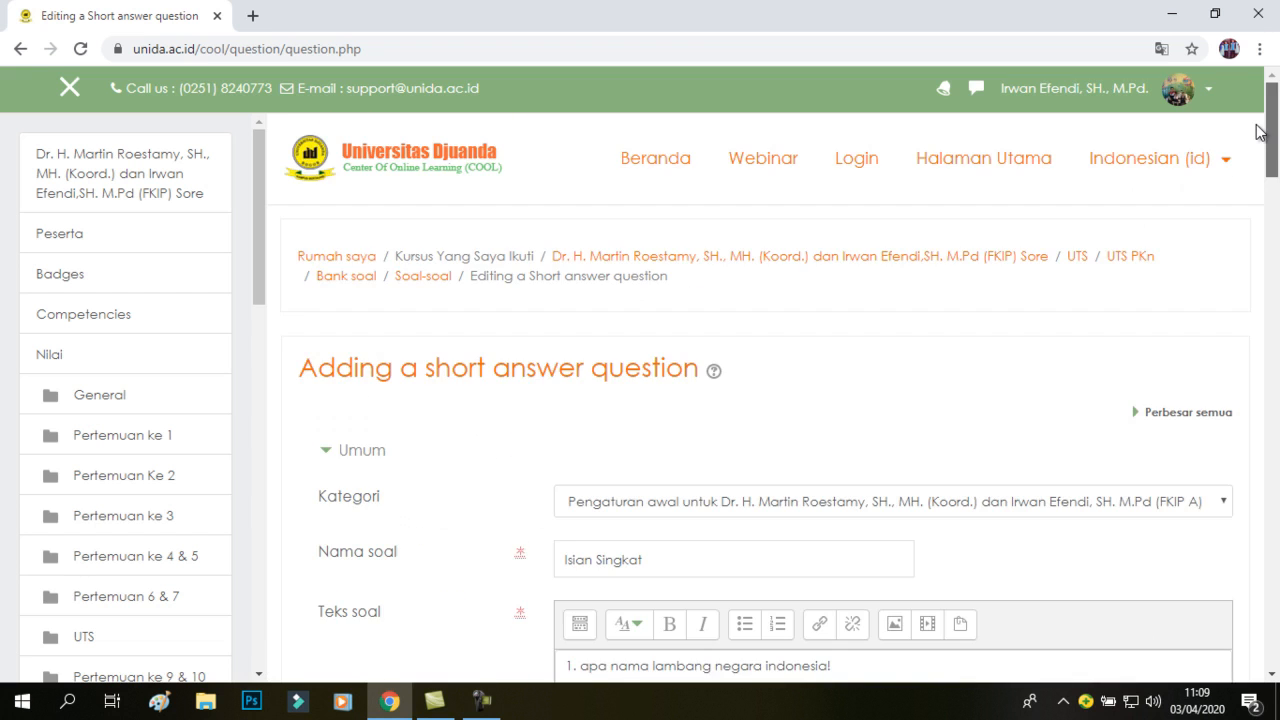
Save the short answer question to the UTS PKn quiz and view the options for adding another question below it.
left_click_drag(1277, 190, 1277, 597)
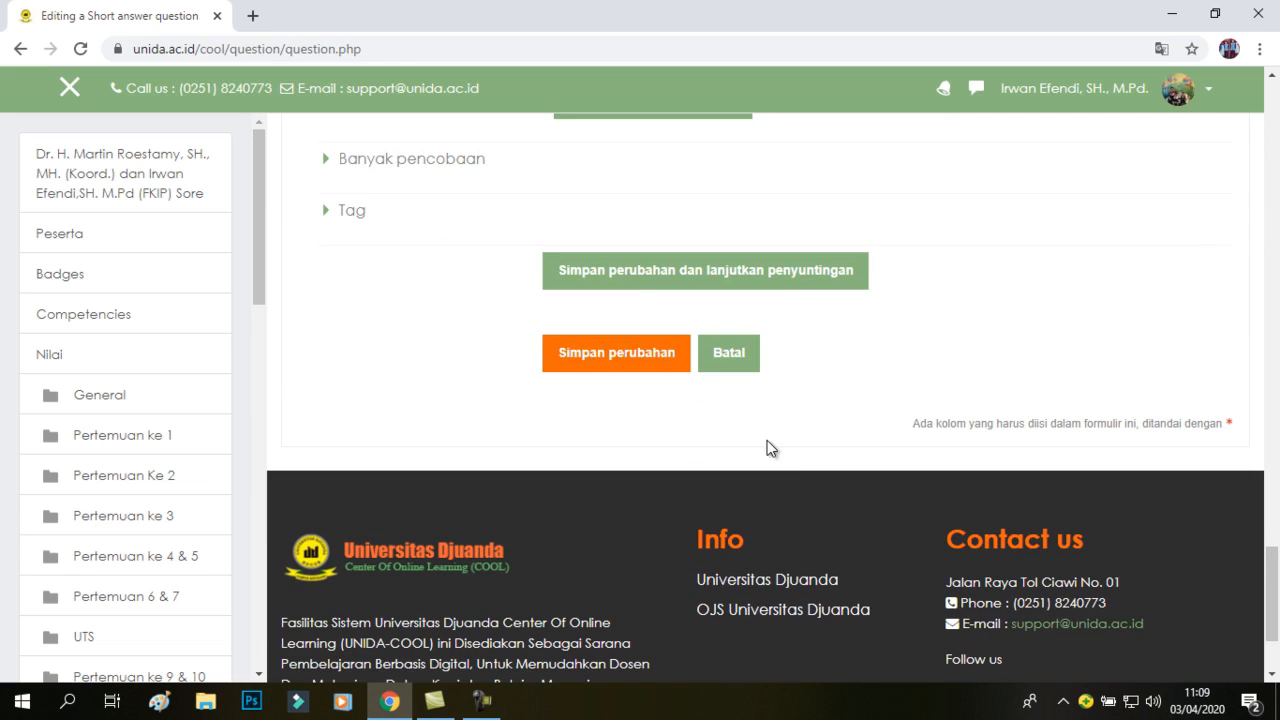
left_click(590, 353)
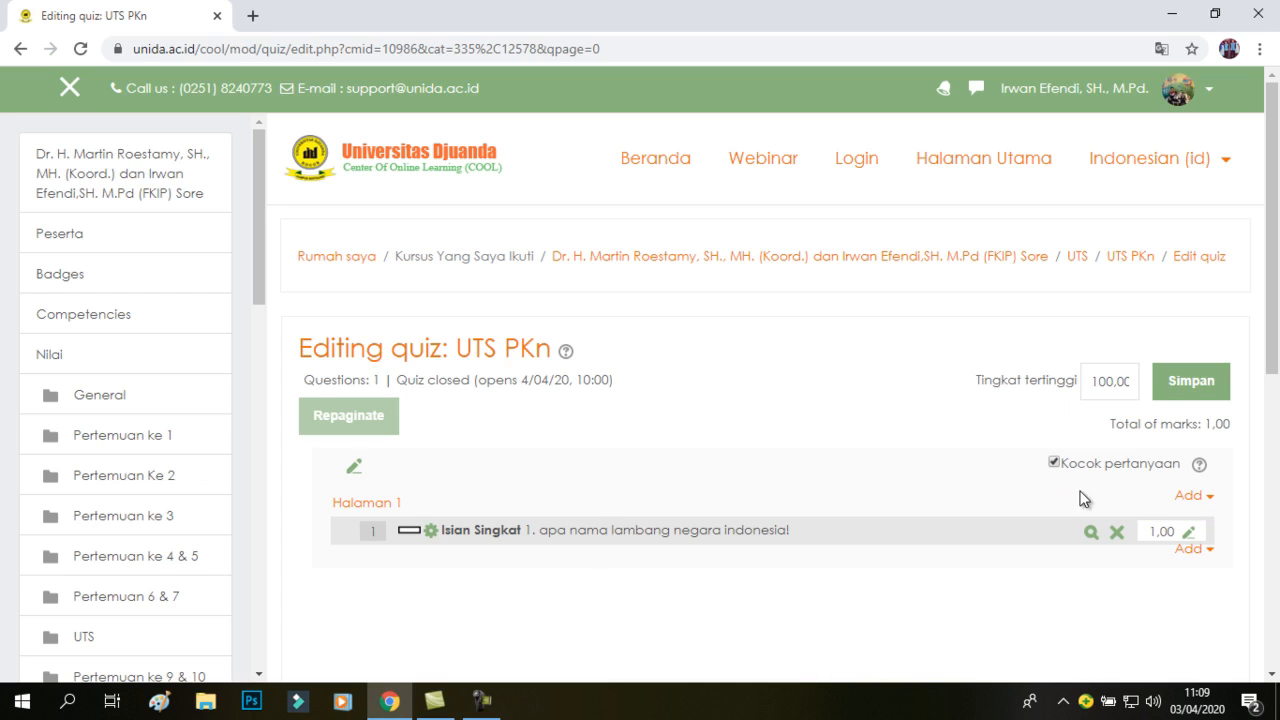
left_click_drag(1271, 315, 1272, 342)
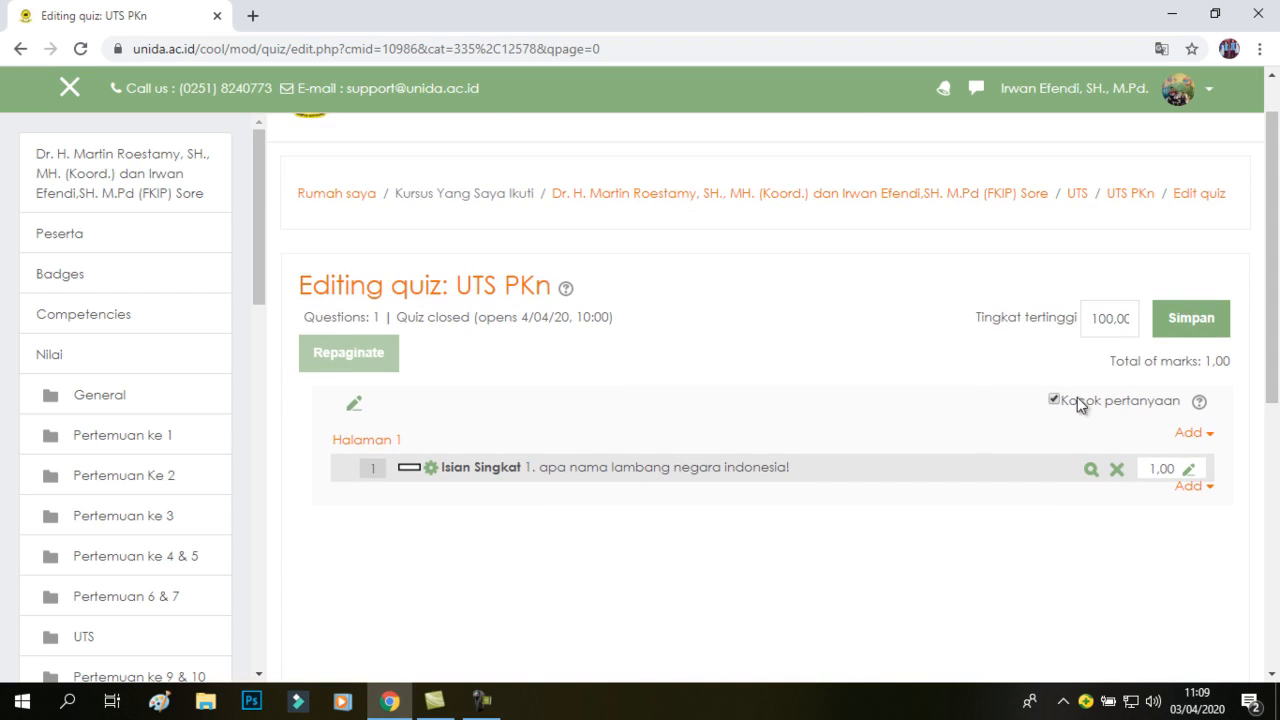
left_click(1208, 488)
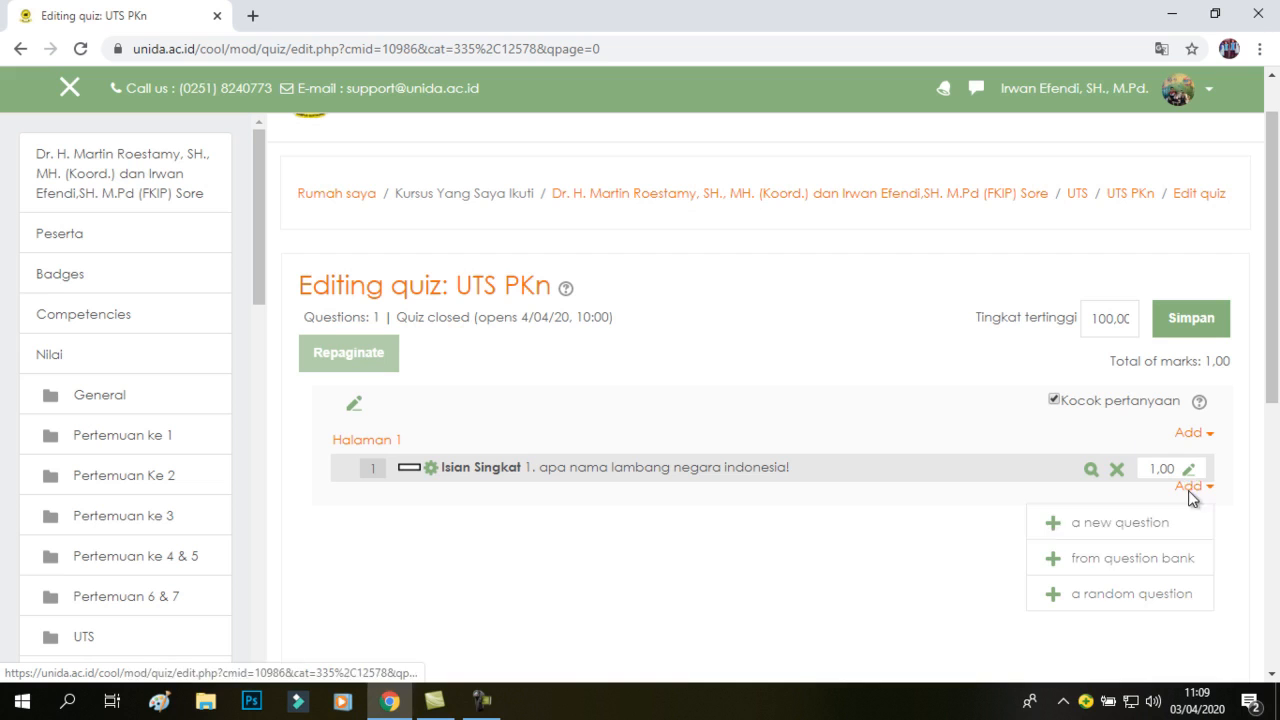
left_click(894, 550)
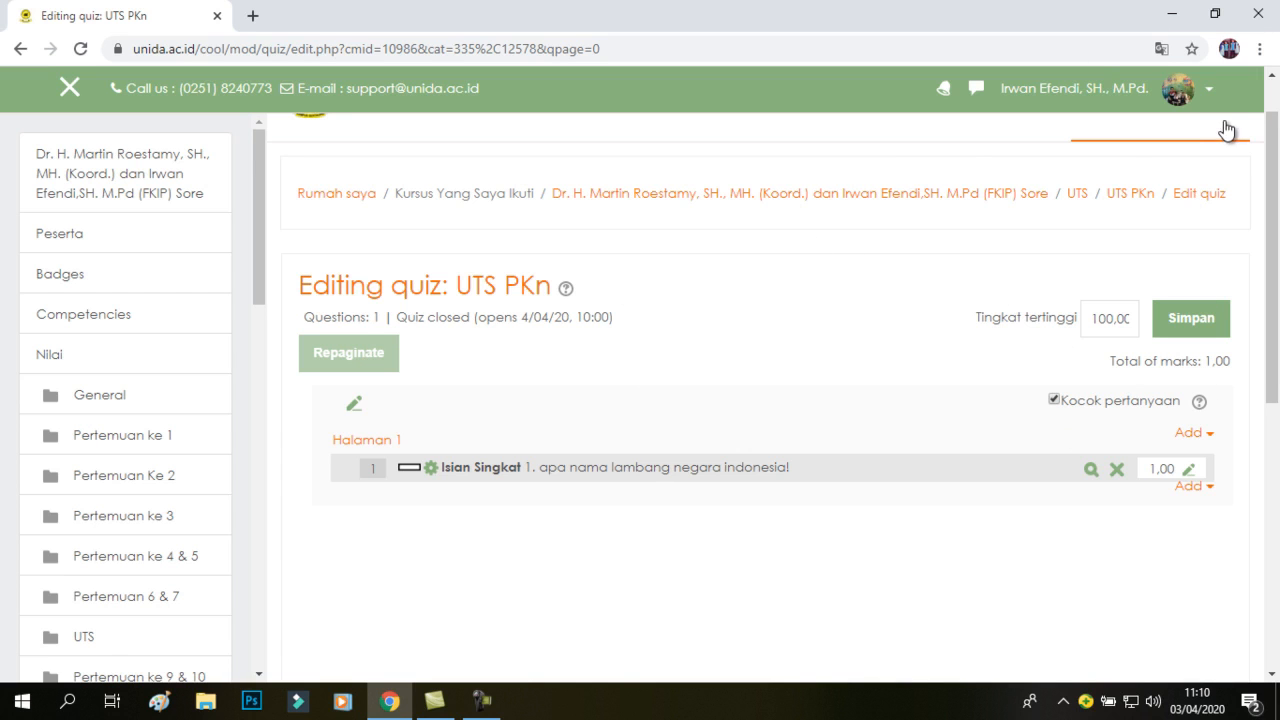
Switch the course role to Siswa and continue to the UTS PKn quiz page to see it as a student.
scroll(1268, 117, "up", 1)
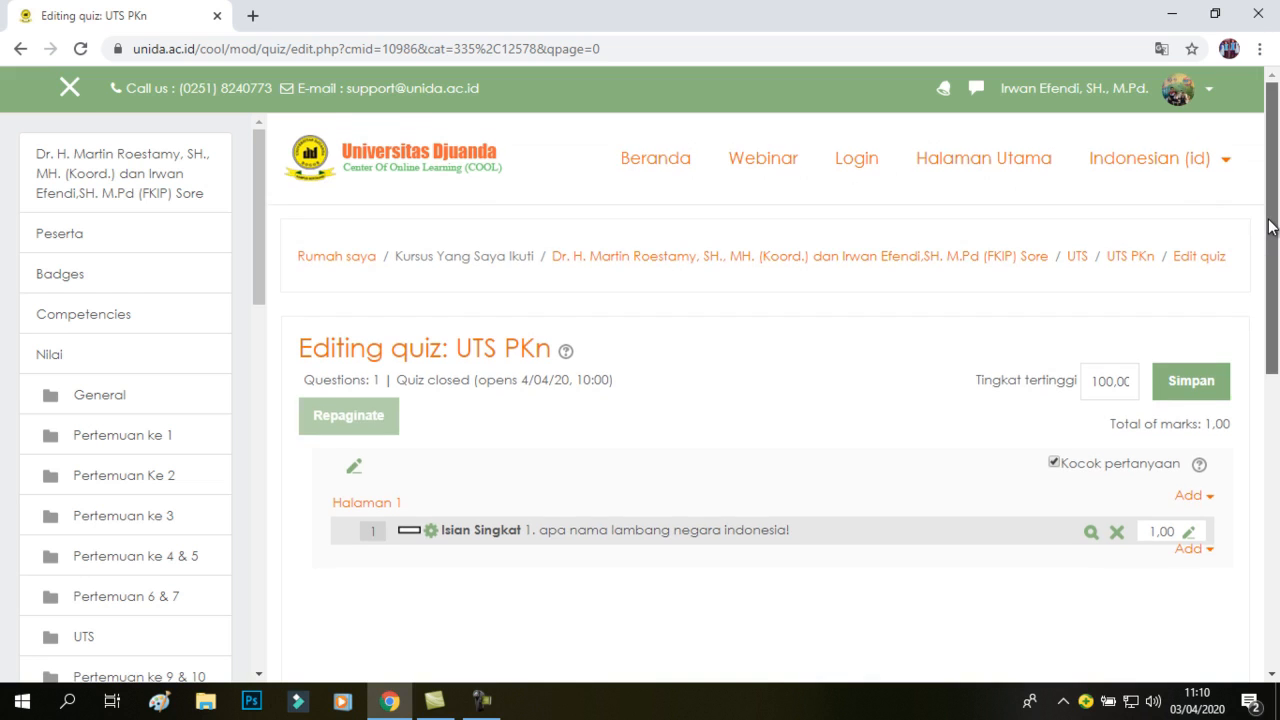
left_click(1208, 94)
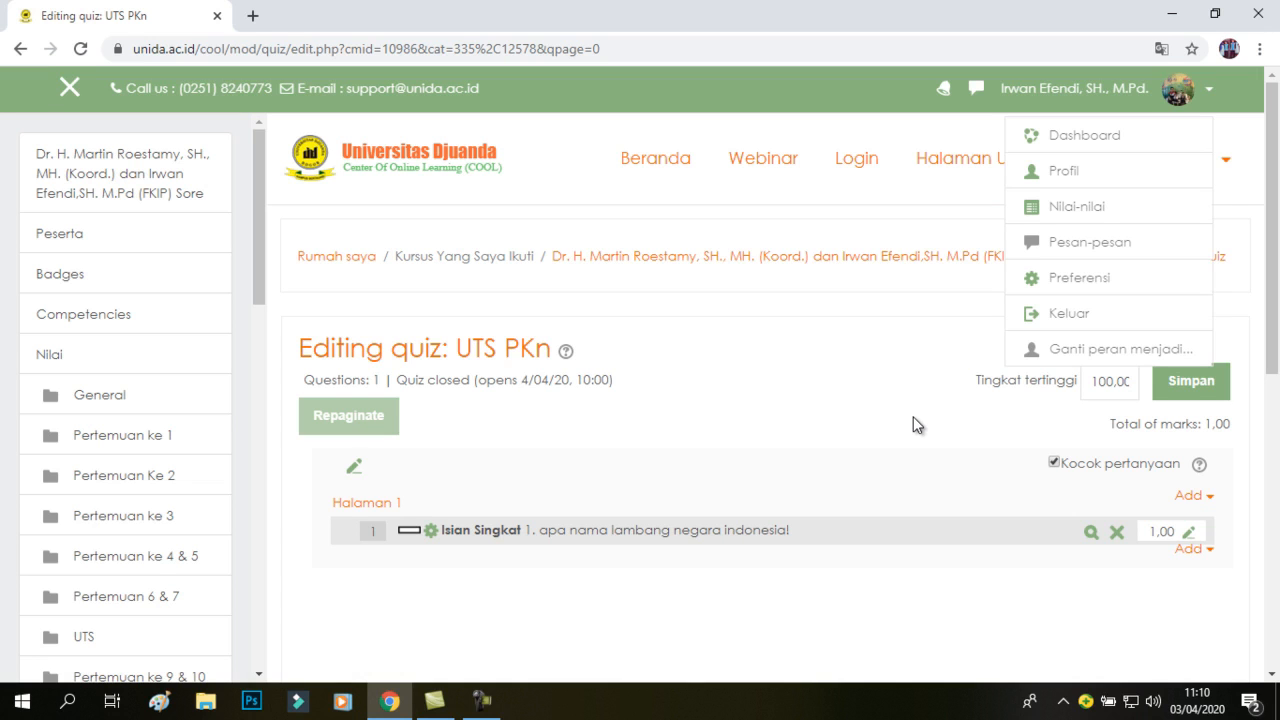
left_click(1085, 350)
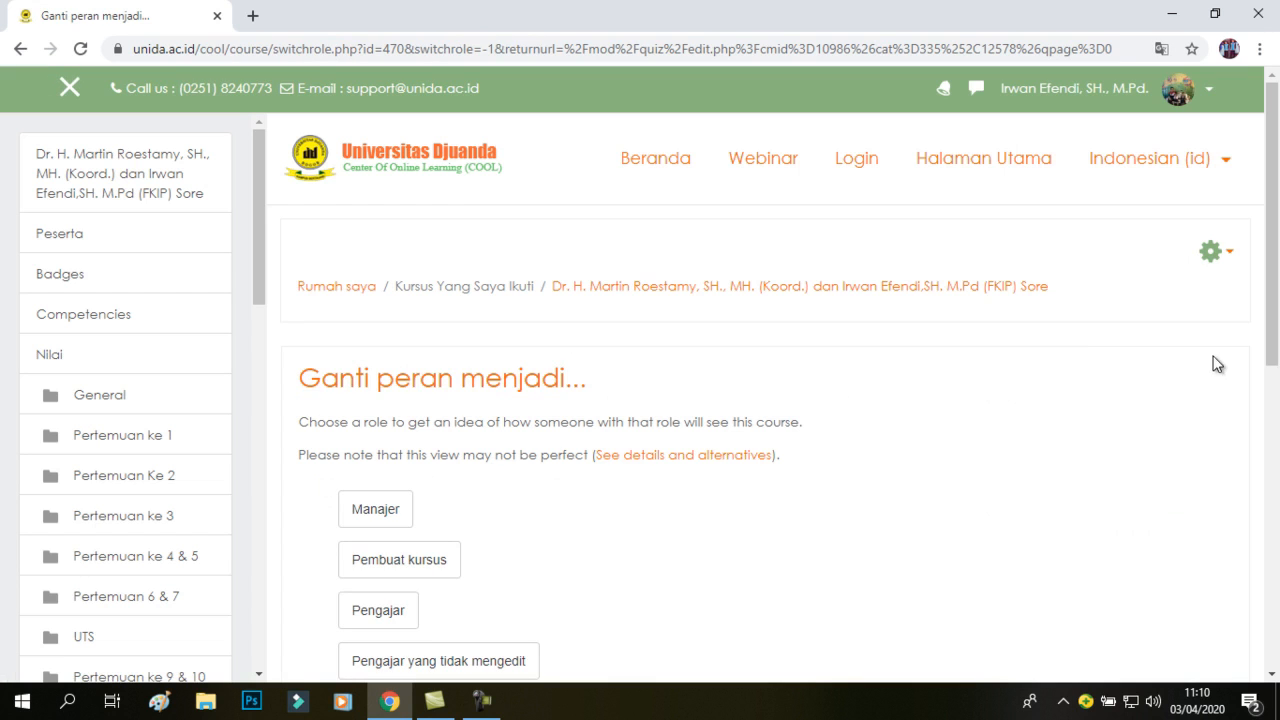
left_click_drag(1273, 295, 1278, 440)
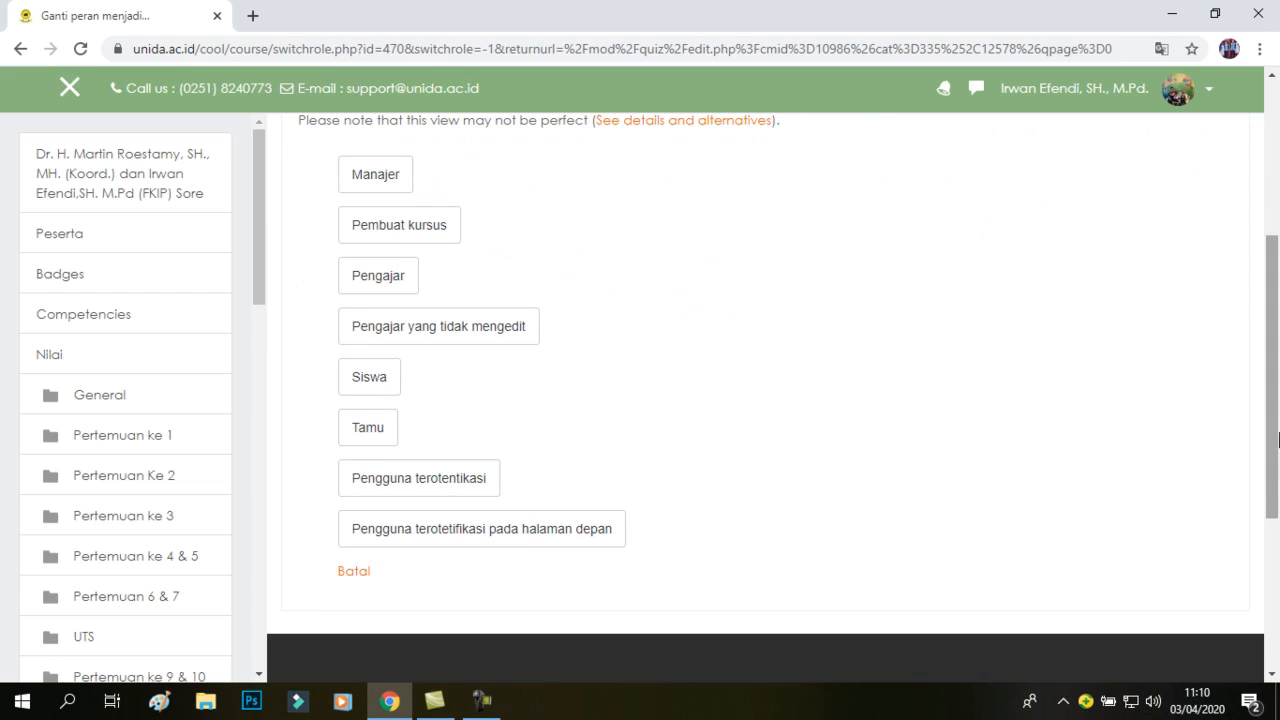
left_click(371, 386)
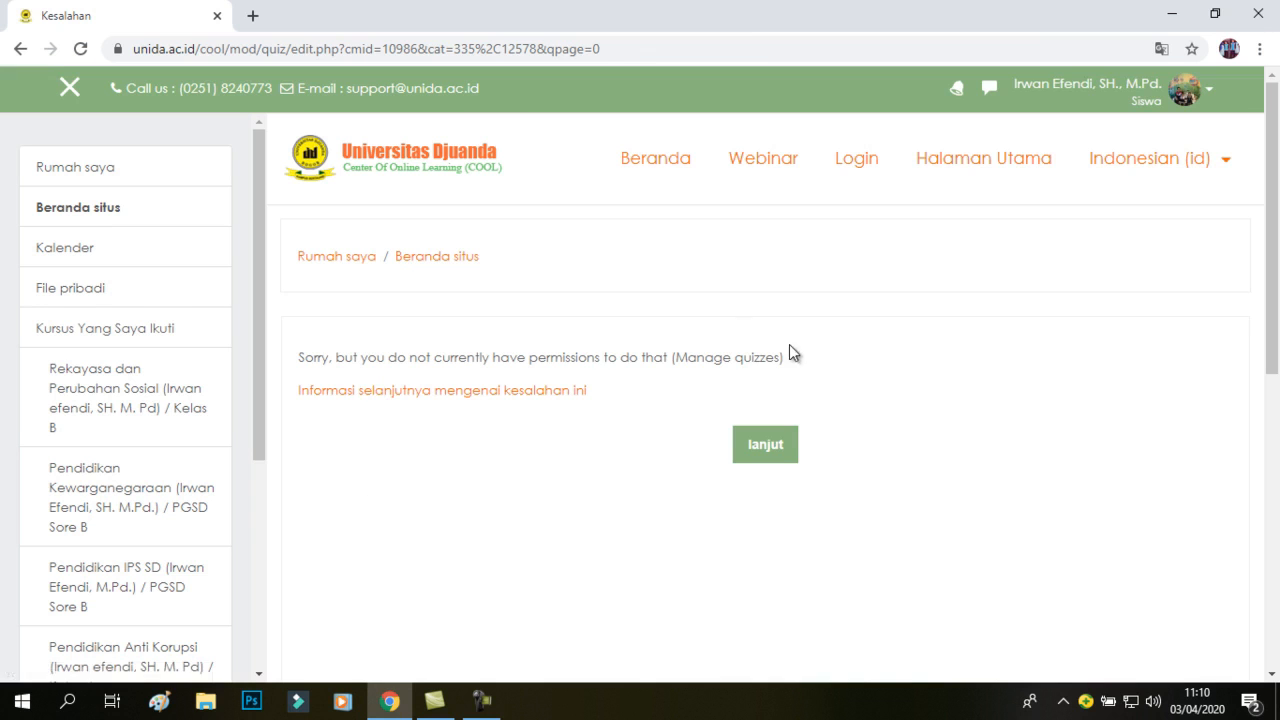
left_click(767, 455)
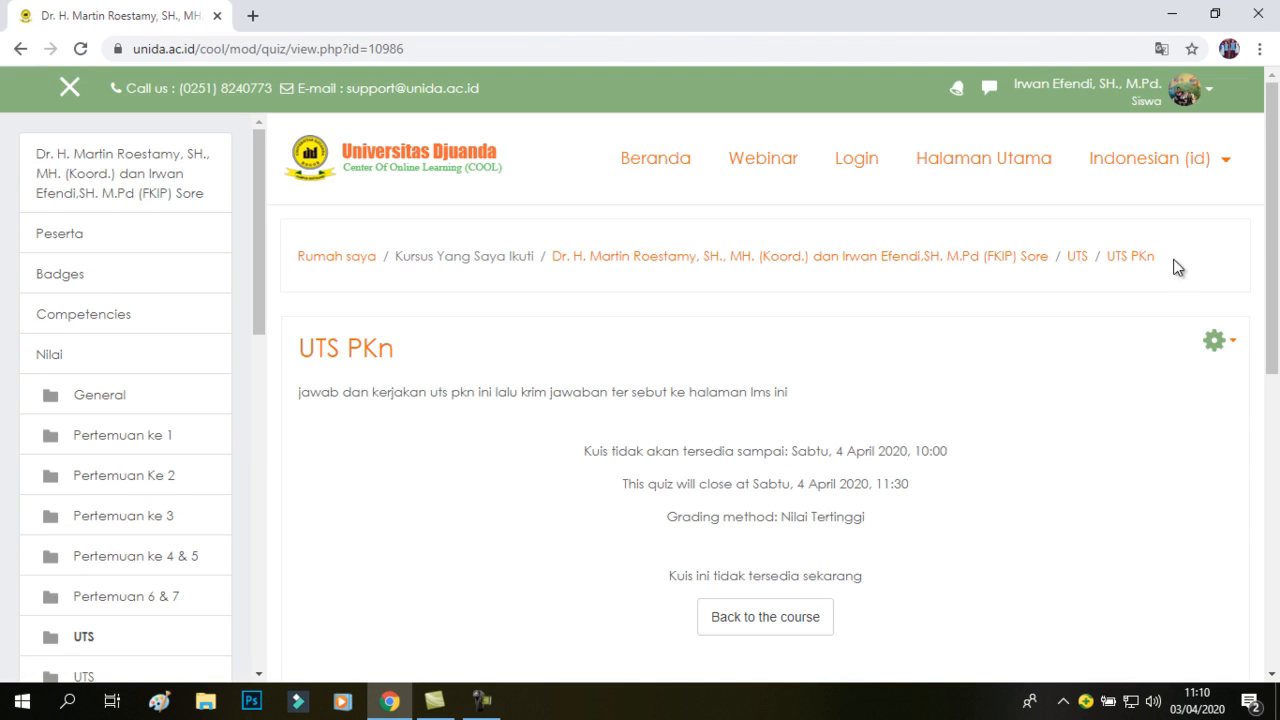
scroll(1274, 229, "down", 1)
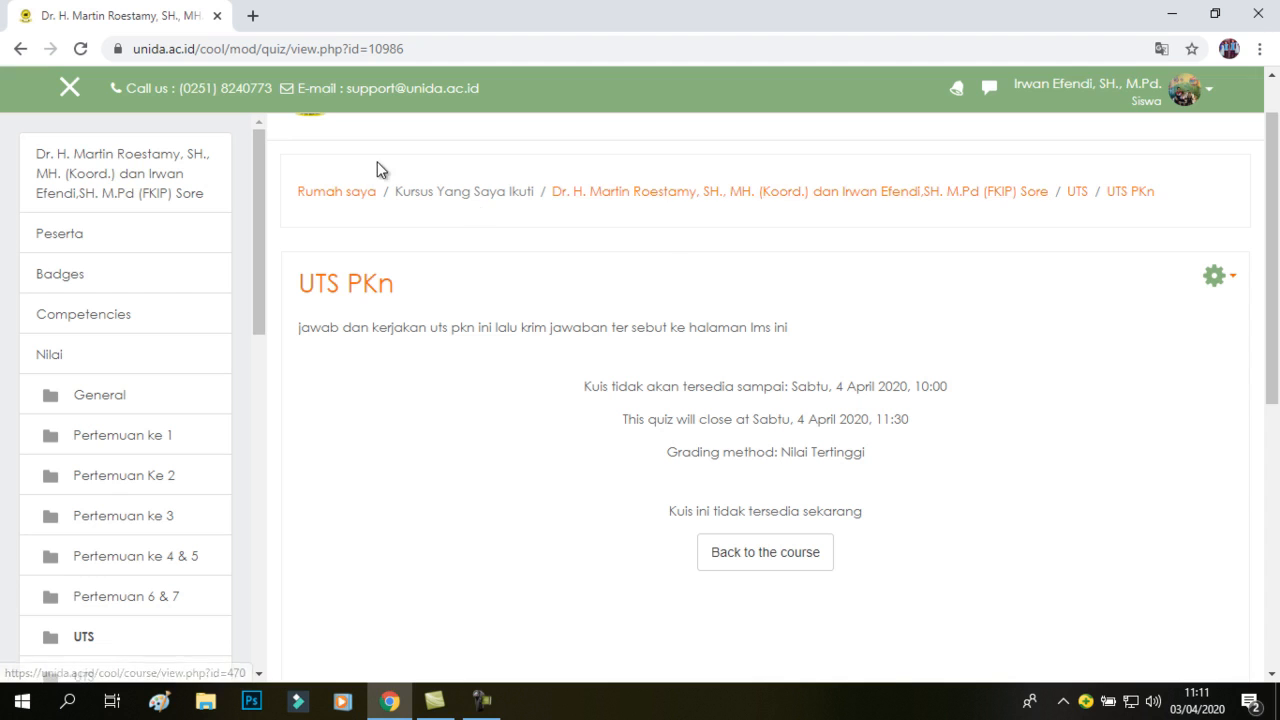
Go back to the short answer question form and try to save the question again.
left_click(21, 52)
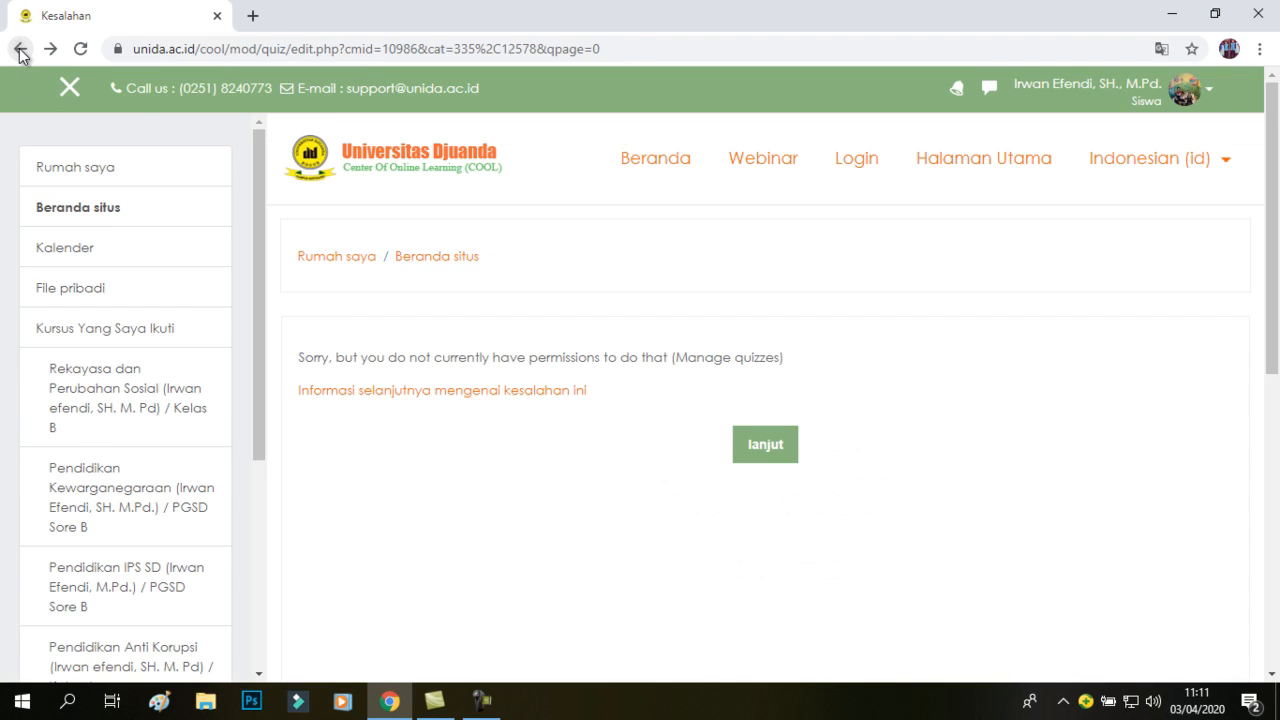
left_click(21, 53)
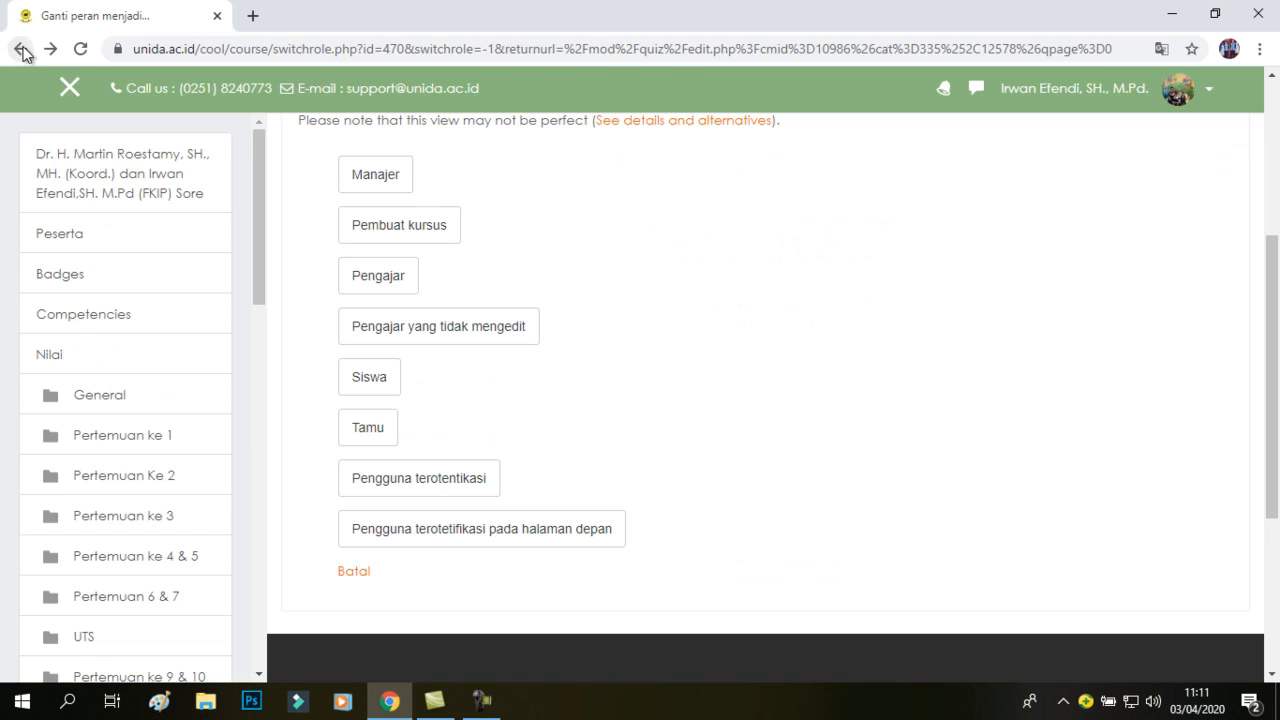
left_click(21, 52)
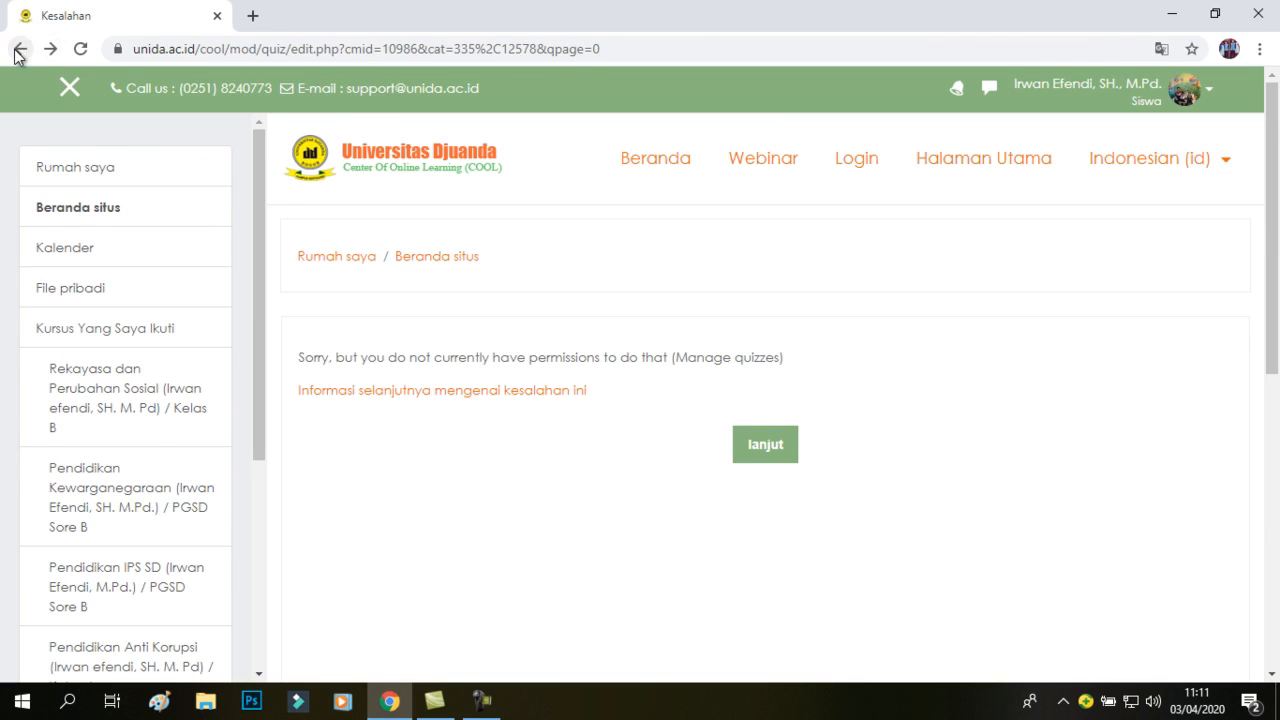
left_click(19, 51)
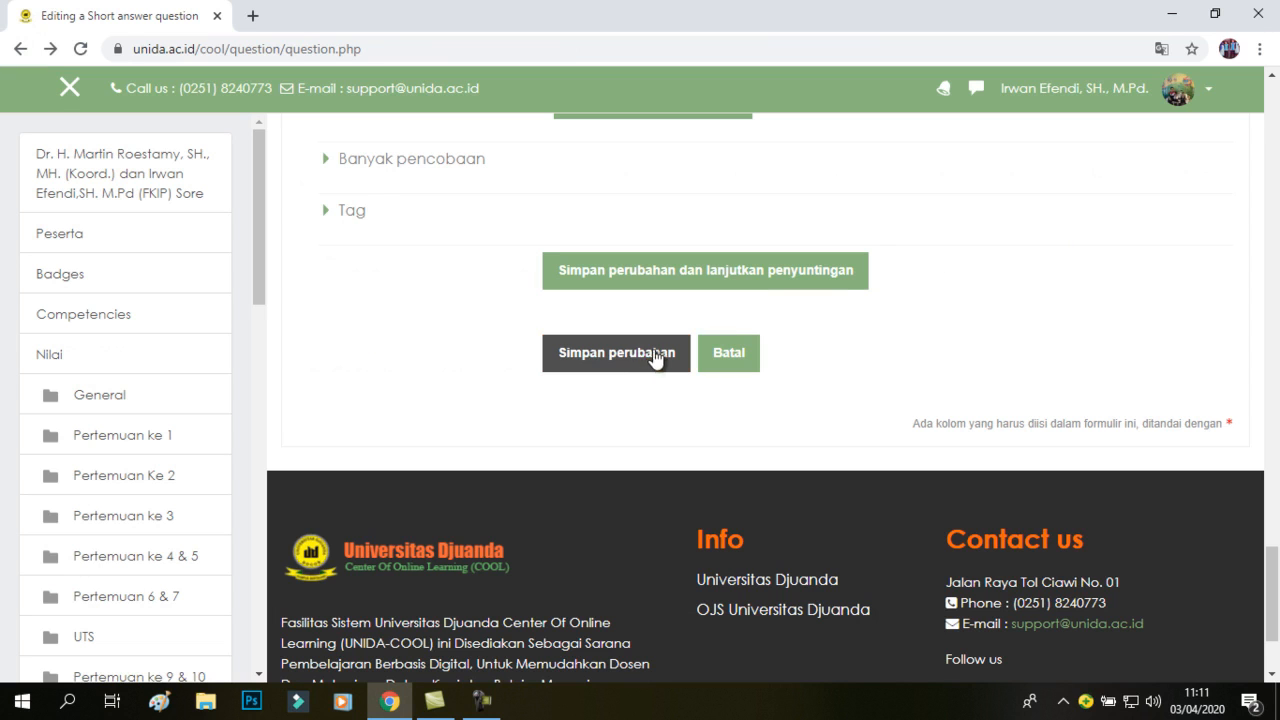
left_click(655, 355)
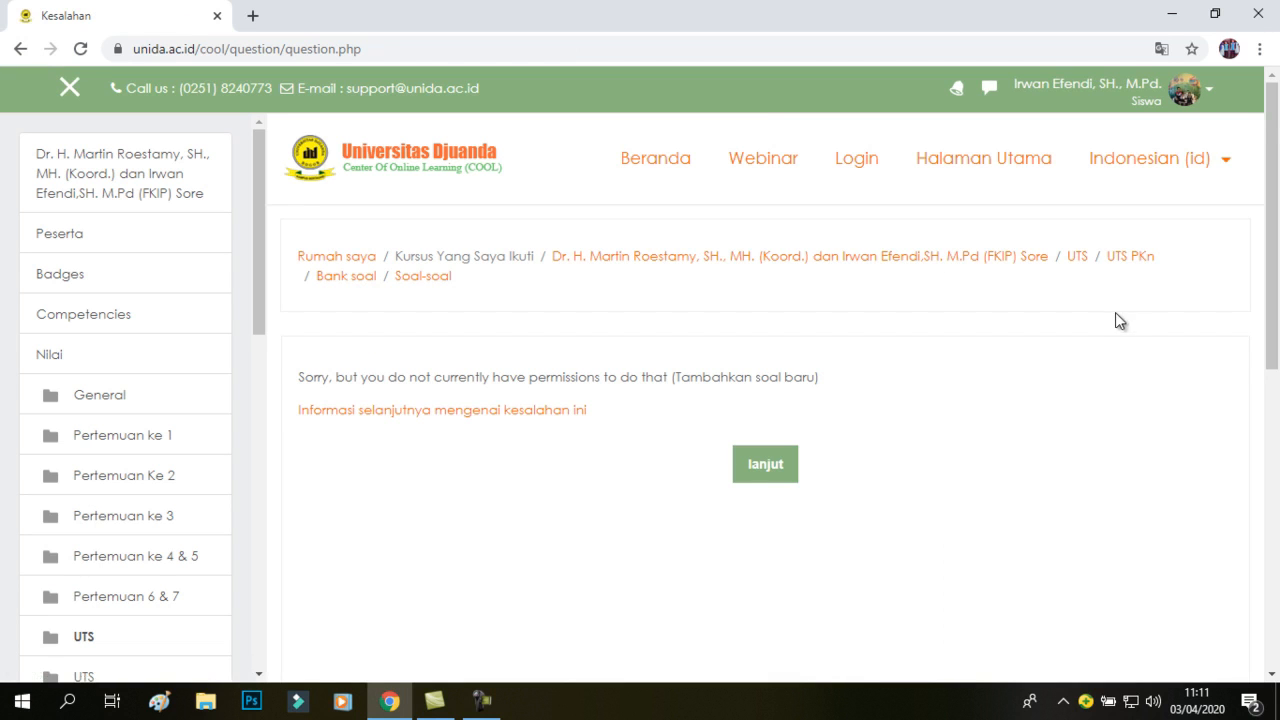
Continue to the course page and open the UTS PKn quiz in its UTS section.
left_click(760, 466)
scroll(998, 383, "down", 5)
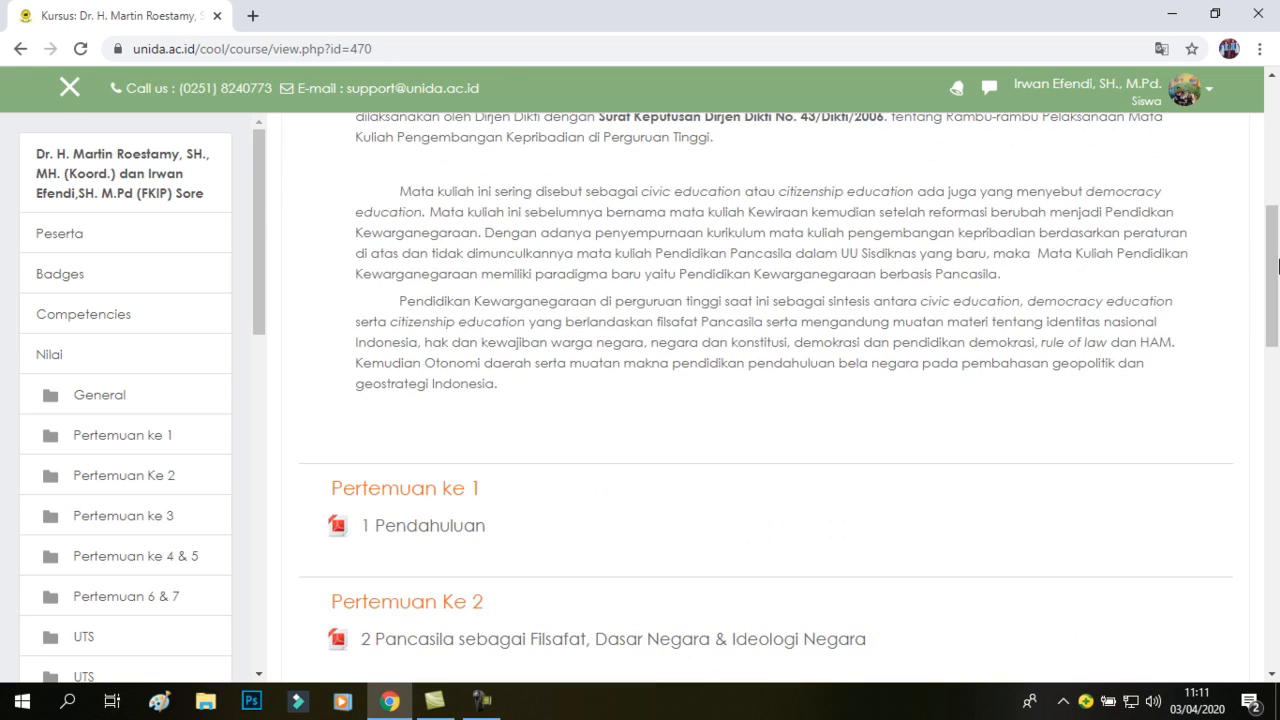
left_click_drag(1270, 310, 1270, 595)
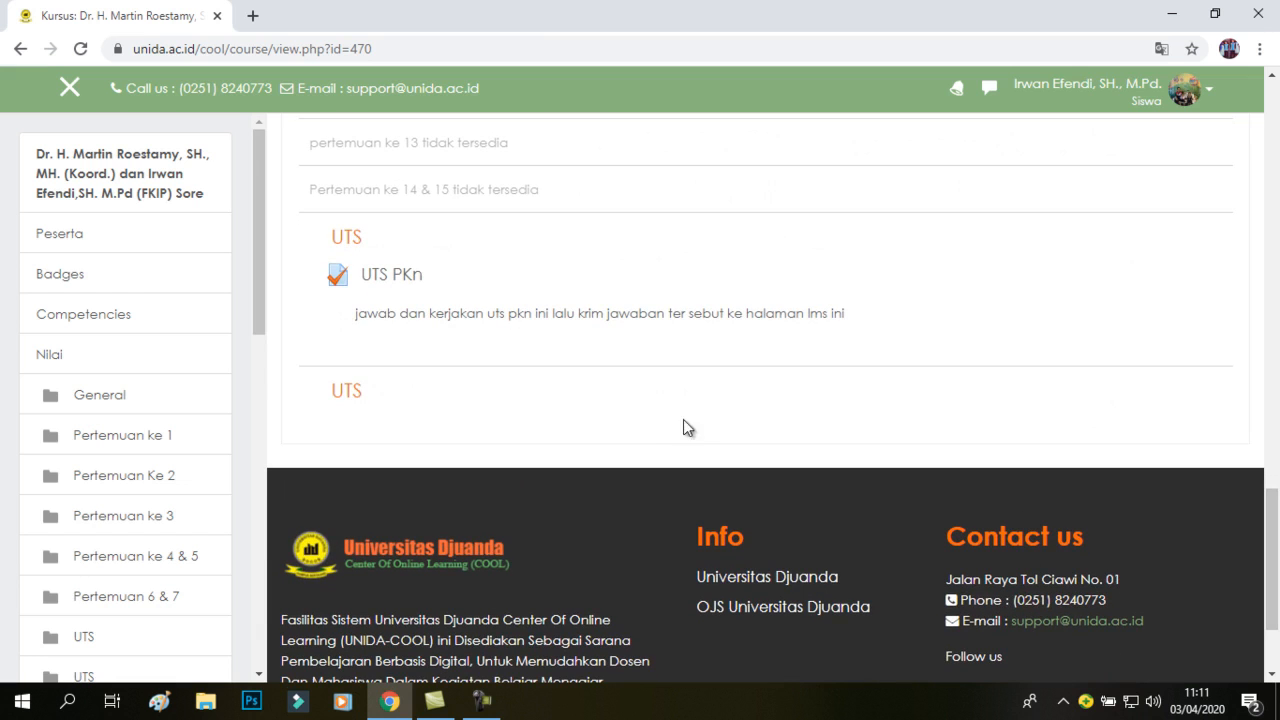
left_click(385, 290)
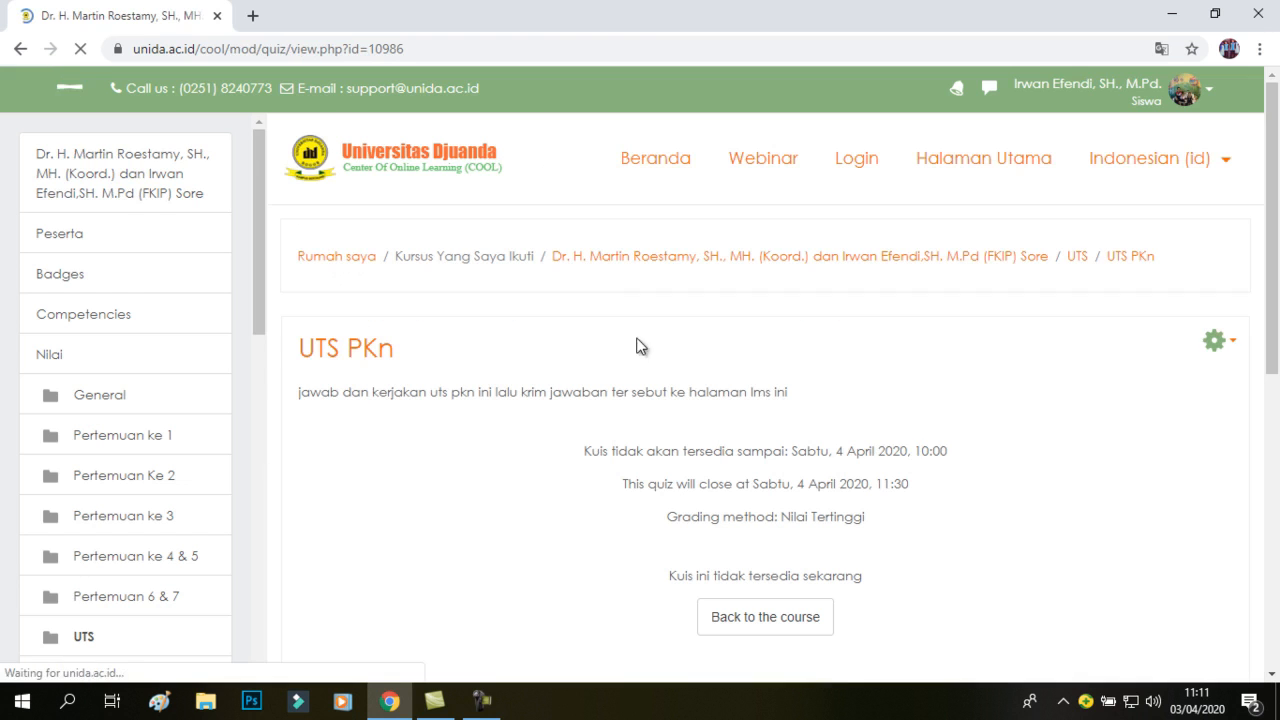
Open the quiz's question bank (Bank soal) and collapse its search options.
left_click(1231, 343)
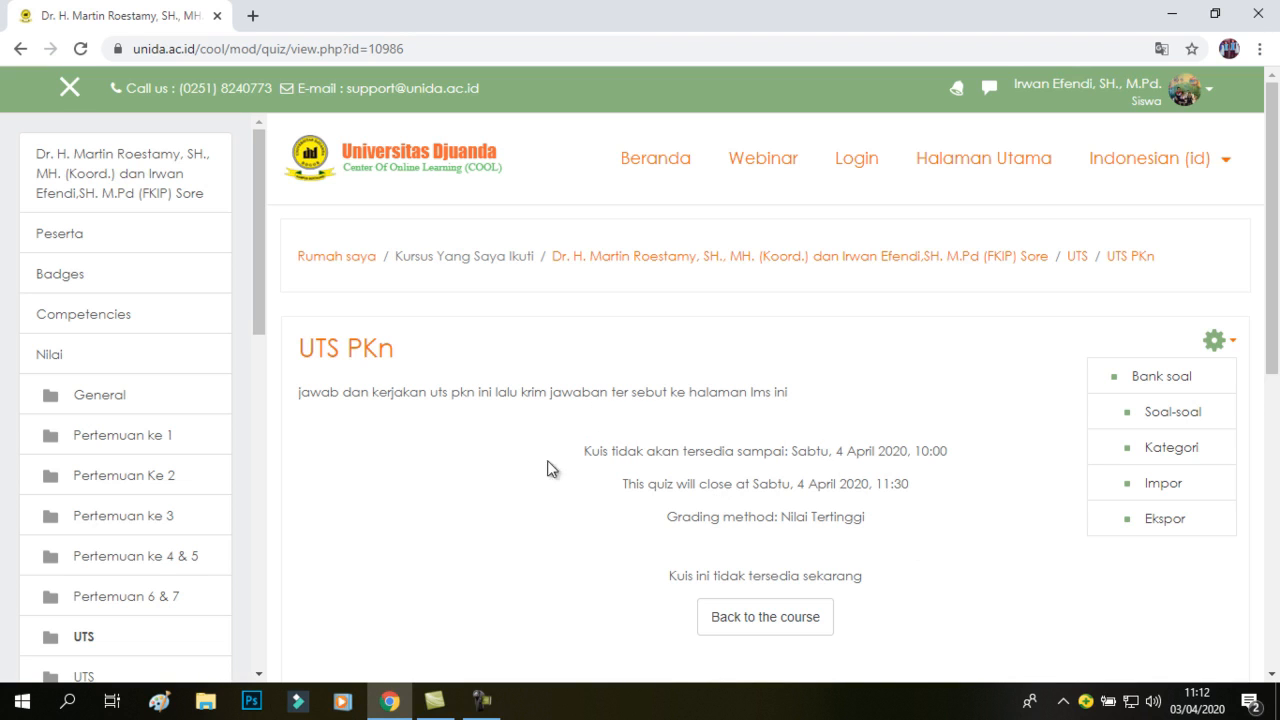
left_click(1167, 378)
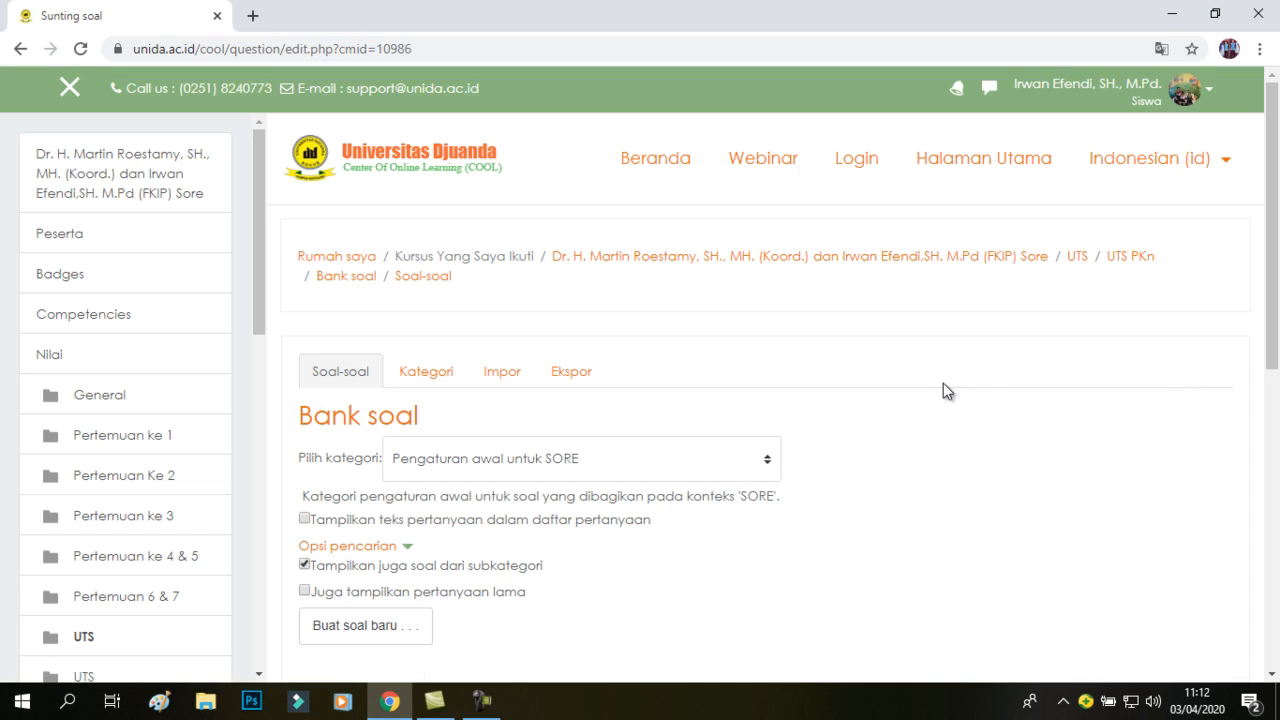
left_click_drag(1272, 310, 1274, 366)
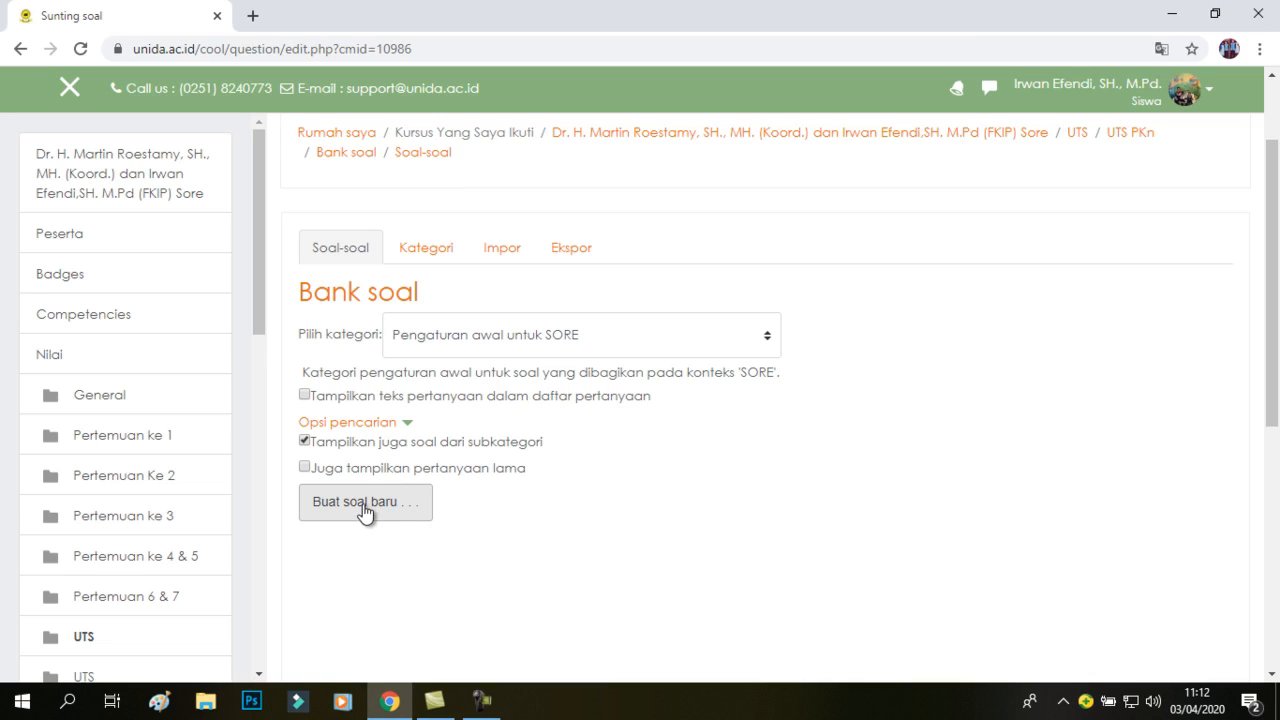
left_click(408, 430)
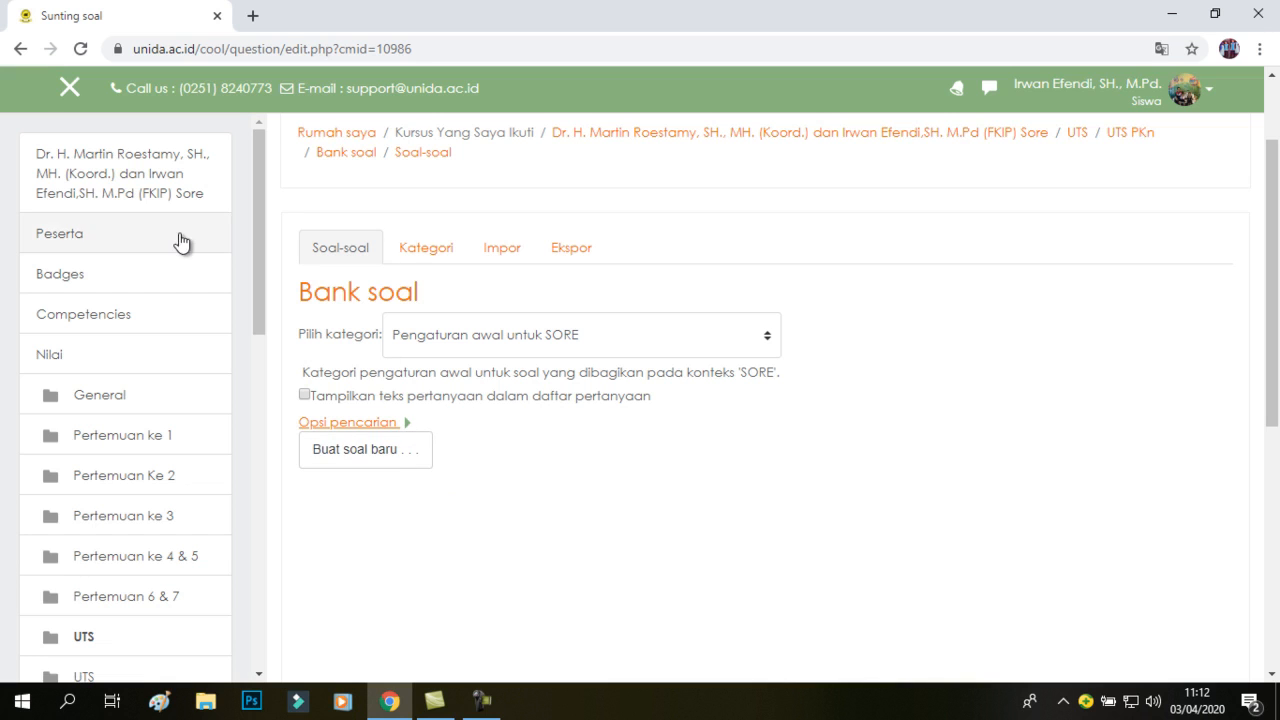
Return to the UTS PKn quiz page from the course page and review its opening time, closing time and grading method.
left_click(22, 50)
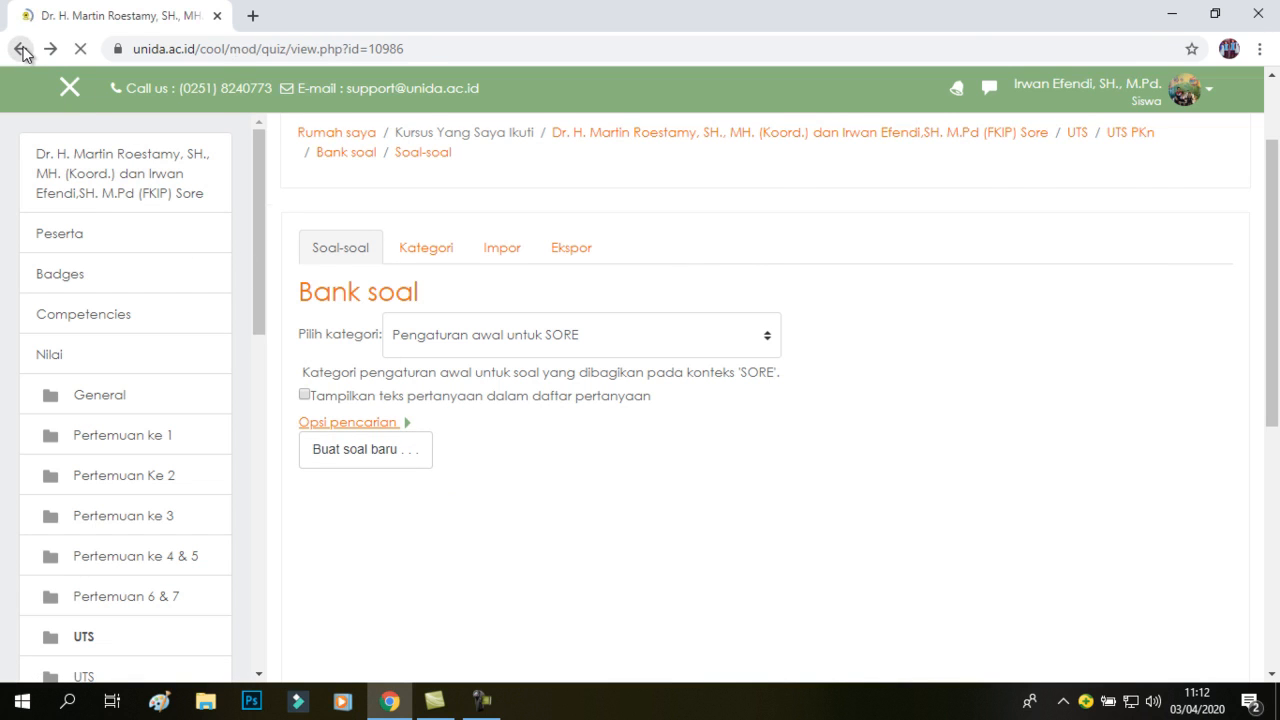
left_click(22, 50)
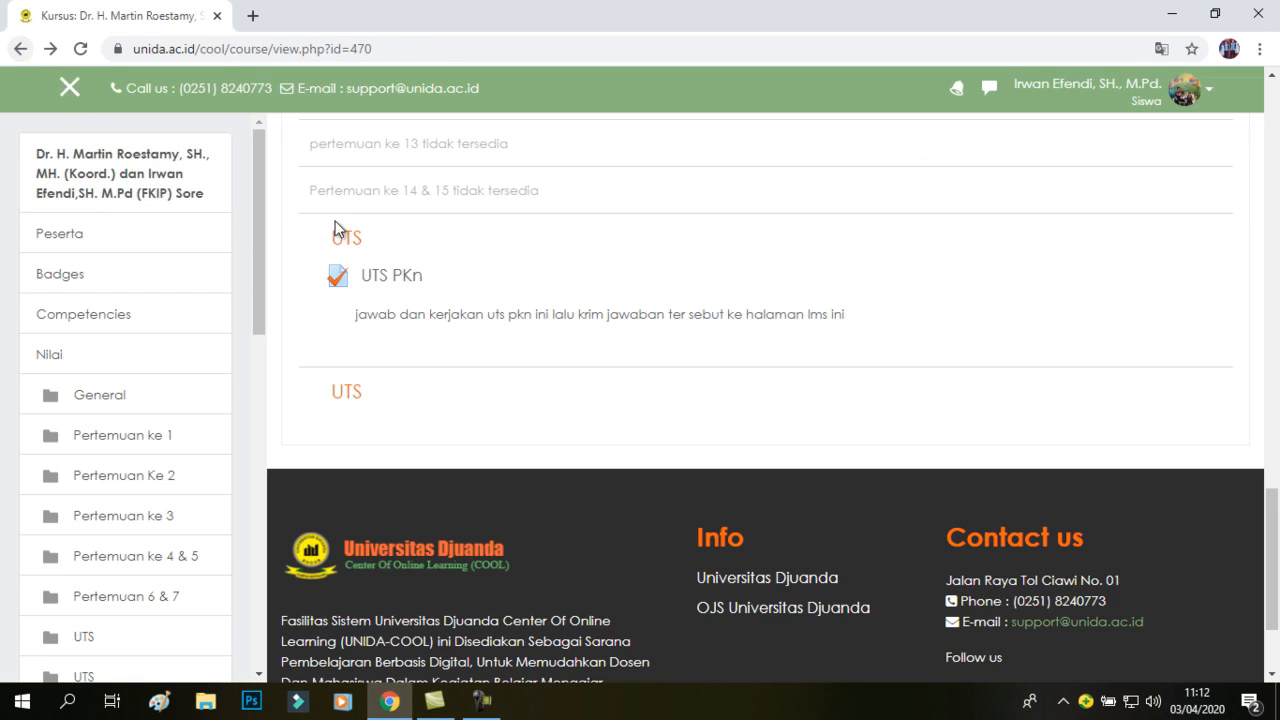
left_click(398, 280)
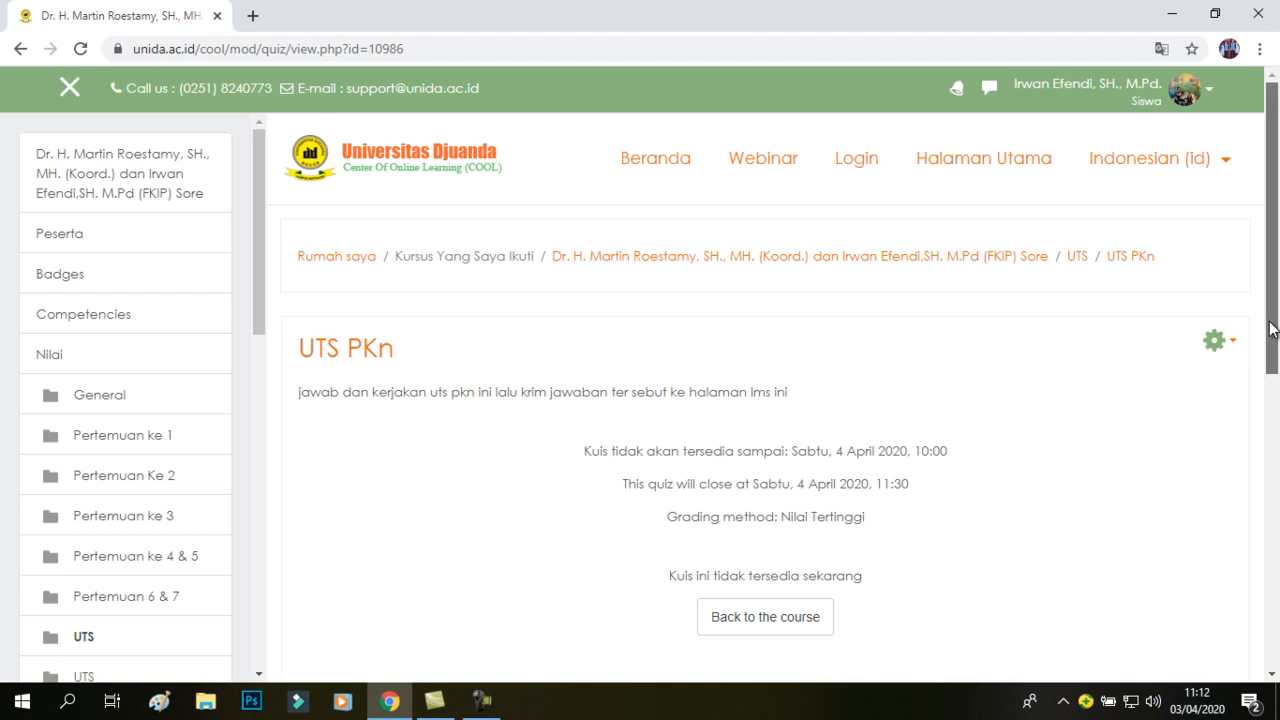
scroll(1276, 410, "down", 2)
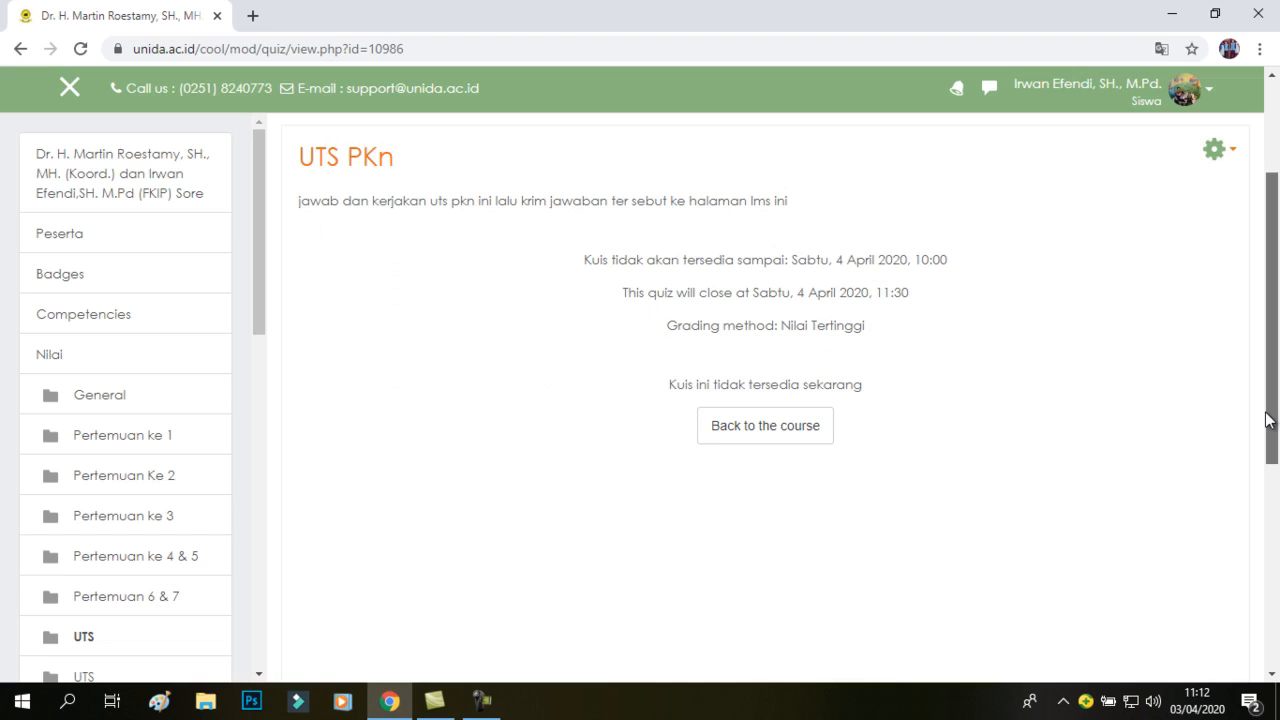
left_click_drag(1268, 418, 1260, 354)
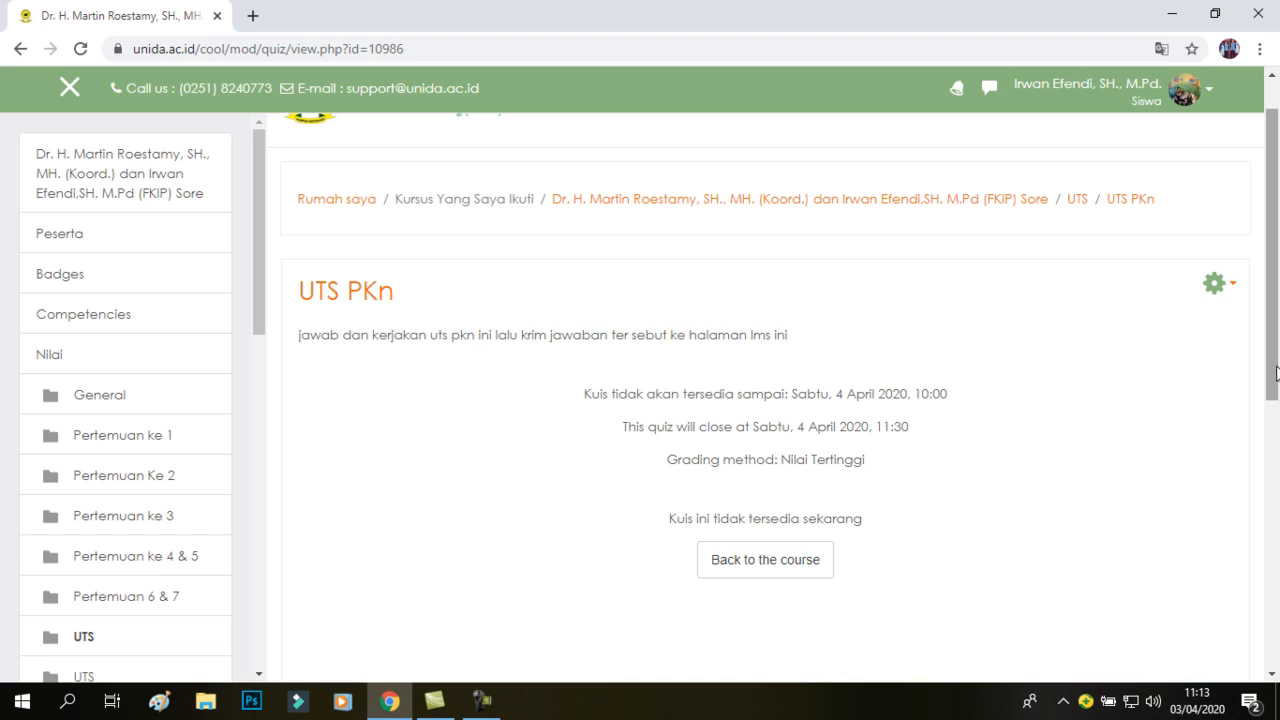
scroll(1276, 372, "up", 1)
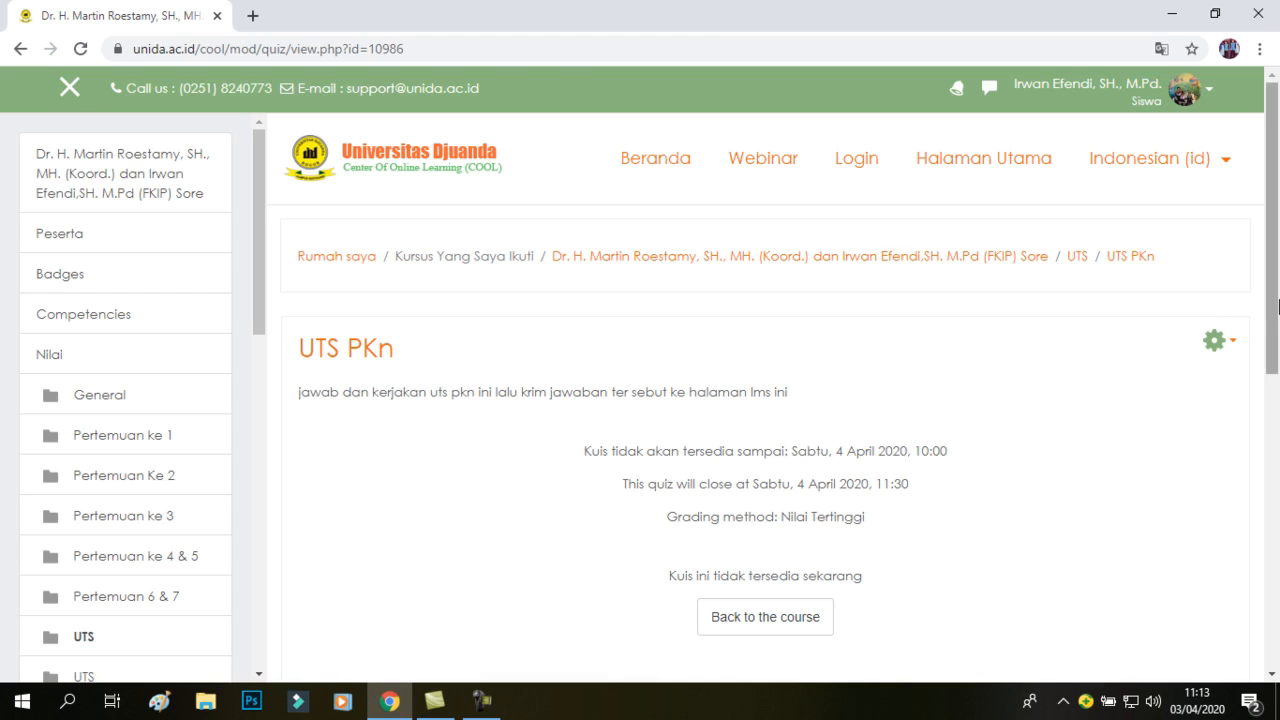
mouse_move(1274, 309)
left_mouse_down()
mouse_move(1274, 362)
mouse_move(1272, 300)
left_mouse_up()
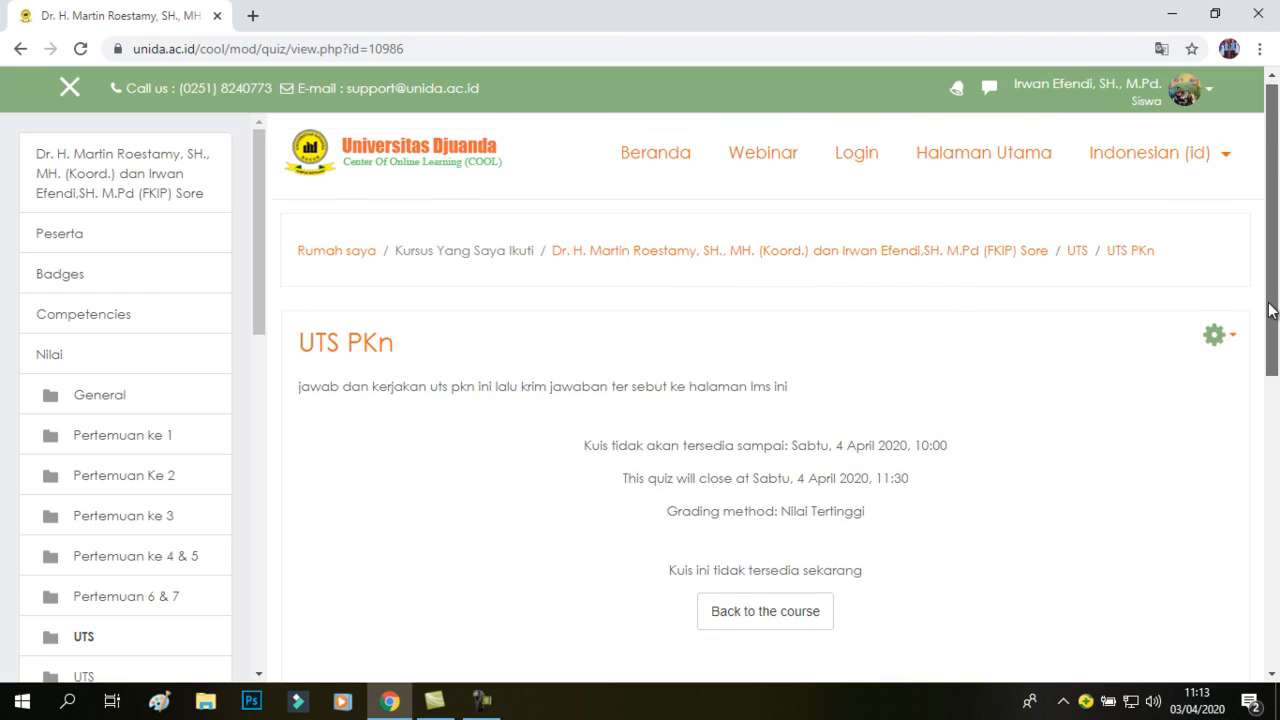